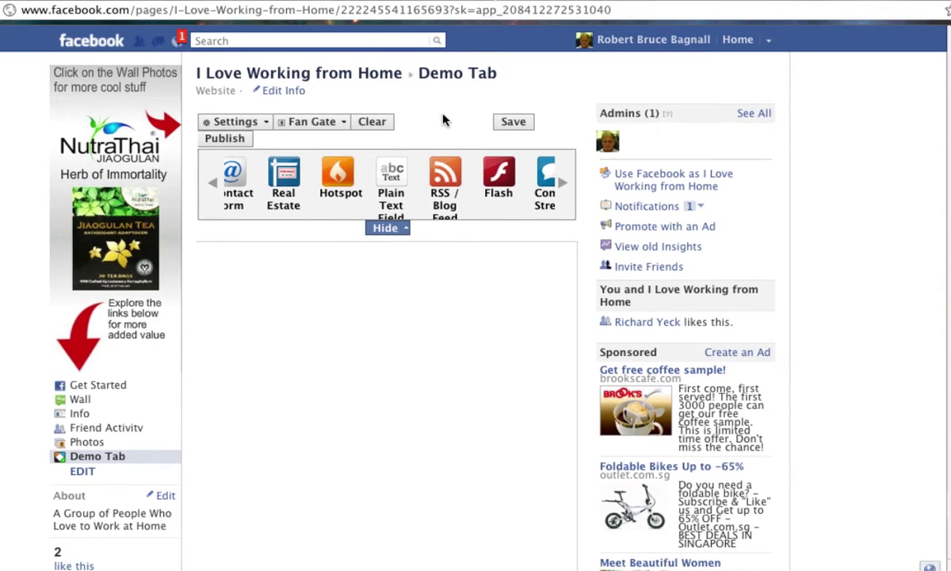
pyautogui.scroll(-1, 442, 120)
pyautogui.scroll(1, 442, 118)
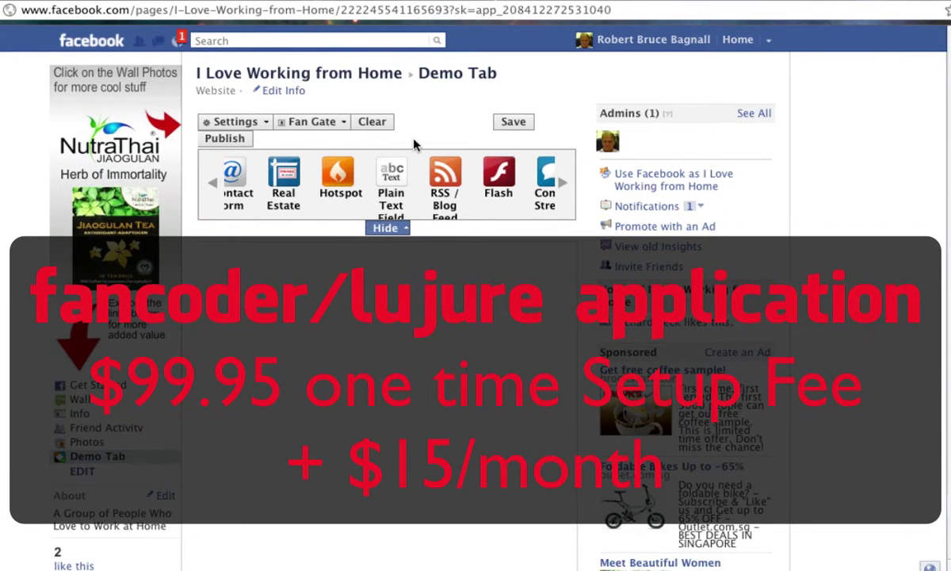
pyautogui.scroll(-1, 410, 144)
pyautogui.scroll(1, 410, 144)
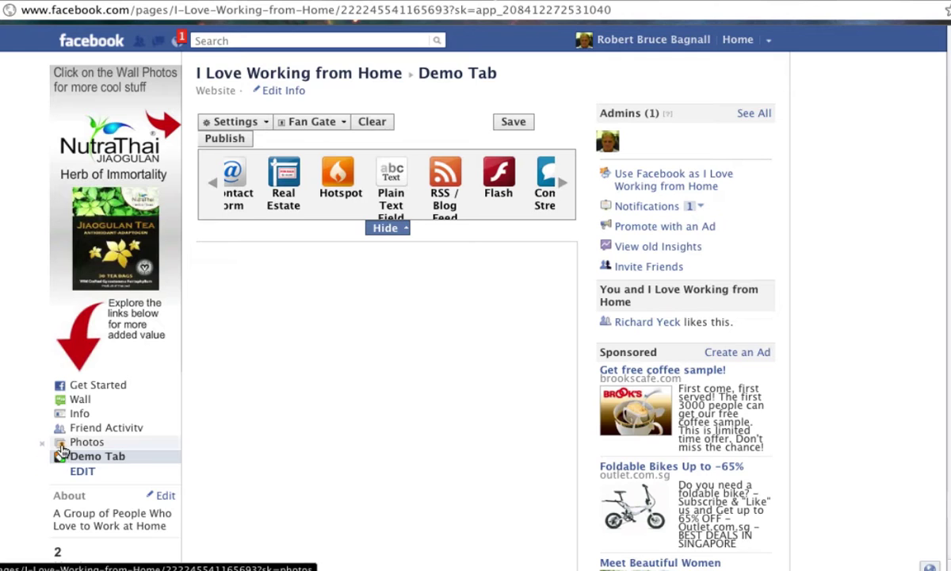
pyautogui.scroll(-3, 396, 345)
pyautogui.scroll(3, 397, 345)
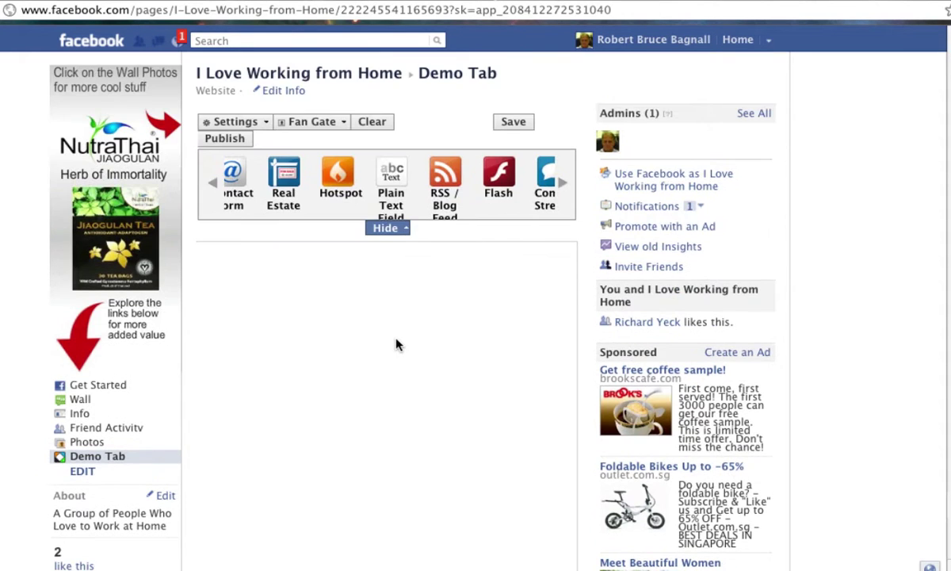
pyautogui.scroll(-1, 397, 345)
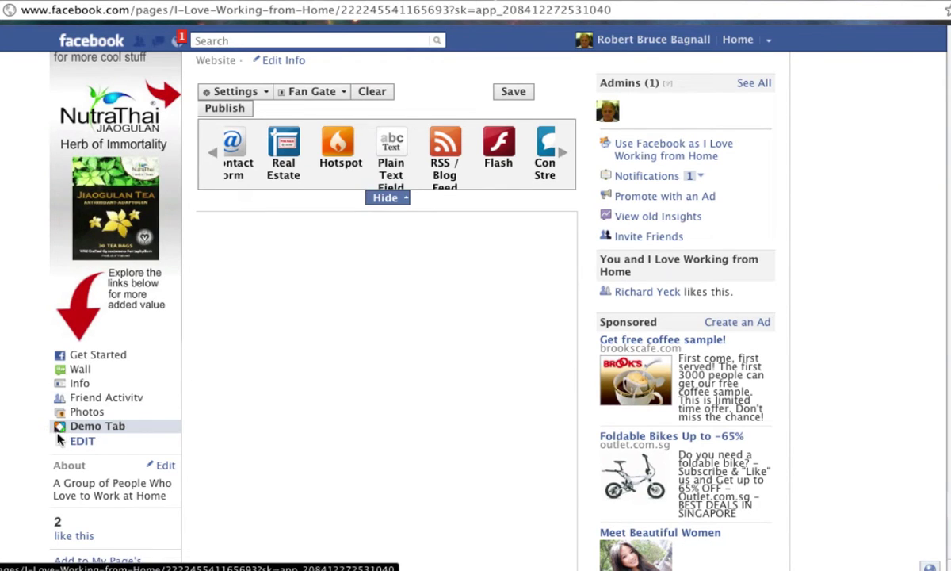
pyautogui.scroll(1, 278, 303)
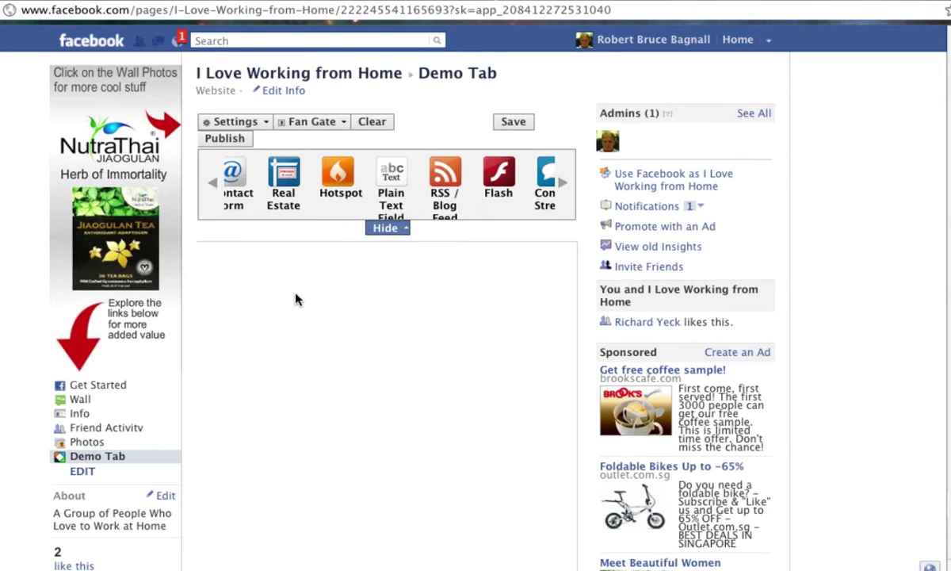
# - Browse the widget carousel, try placing a LinkedIn Share widget on the tab canvas, and cancel its setup dialog
pyautogui.click(564, 185)
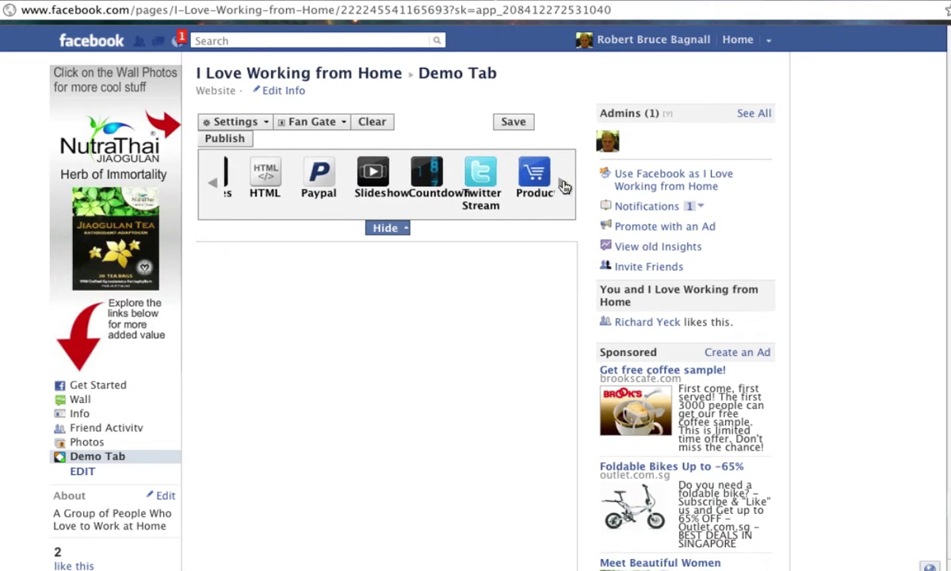
pyautogui.click(564, 185)
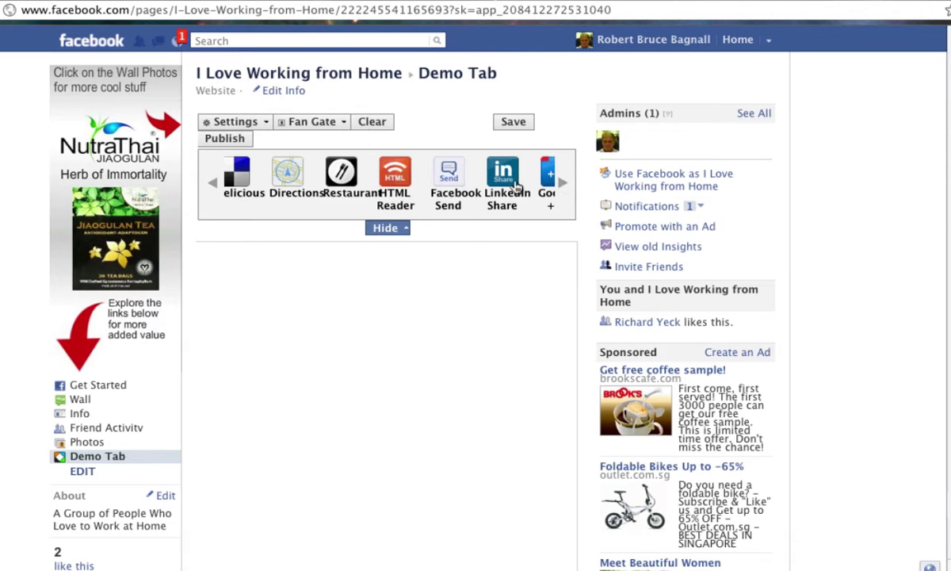
pyautogui.moveTo(502, 173); pyautogui.dragTo(460, 268)
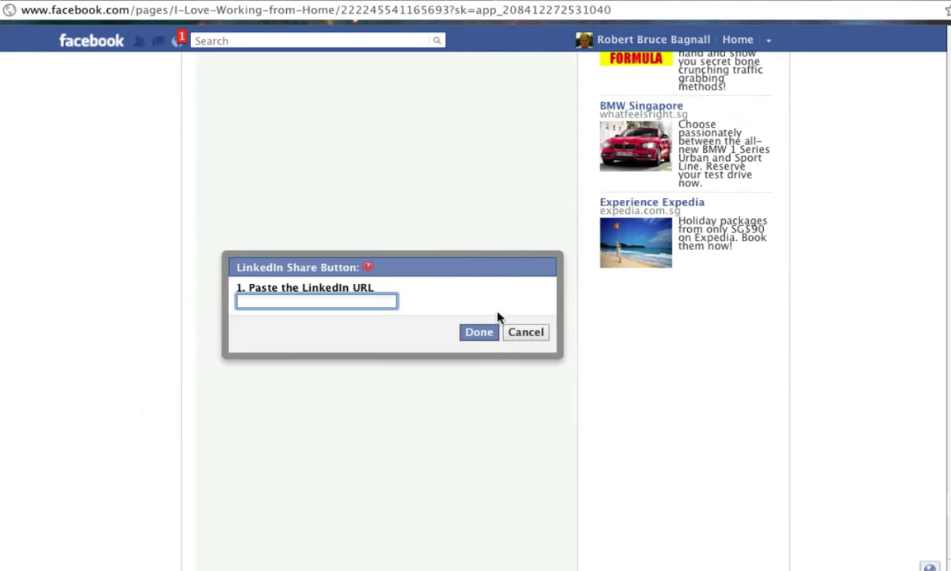
pyautogui.click(519, 333)
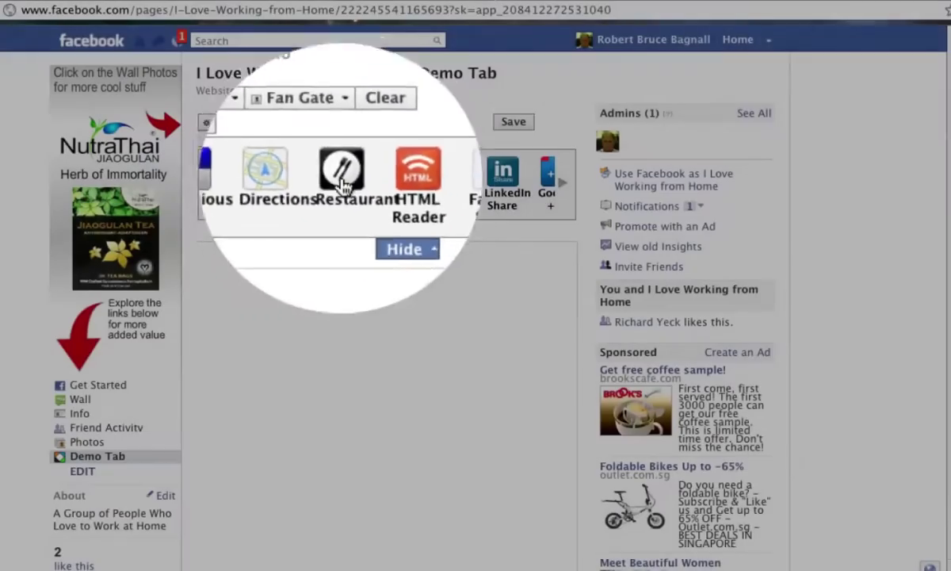
# - Apply the Restaurant template to the Demo Tab, accepting the removal of current widgets, and look over its layout
pyautogui.moveTo(339, 176); pyautogui.dragTo(341, 274)
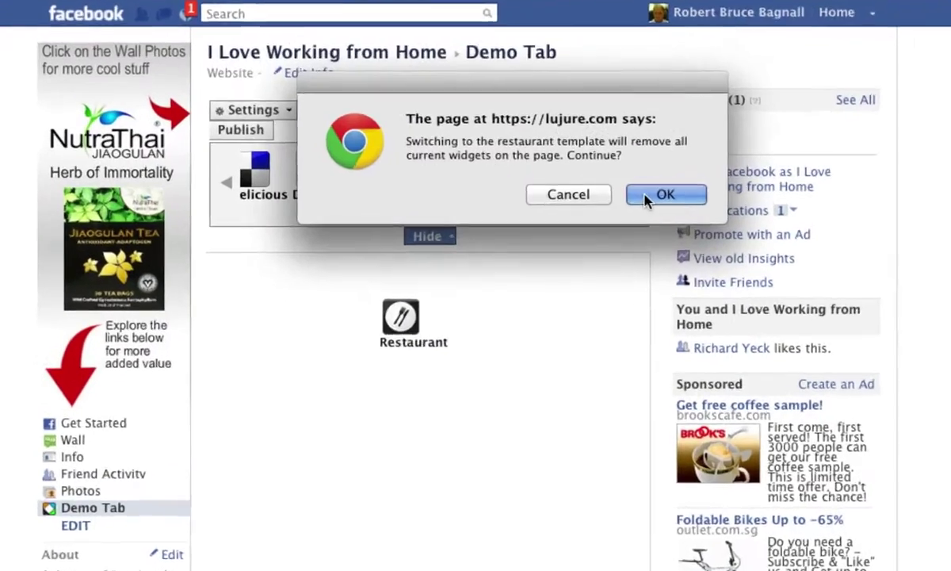
pyautogui.click(593, 194)
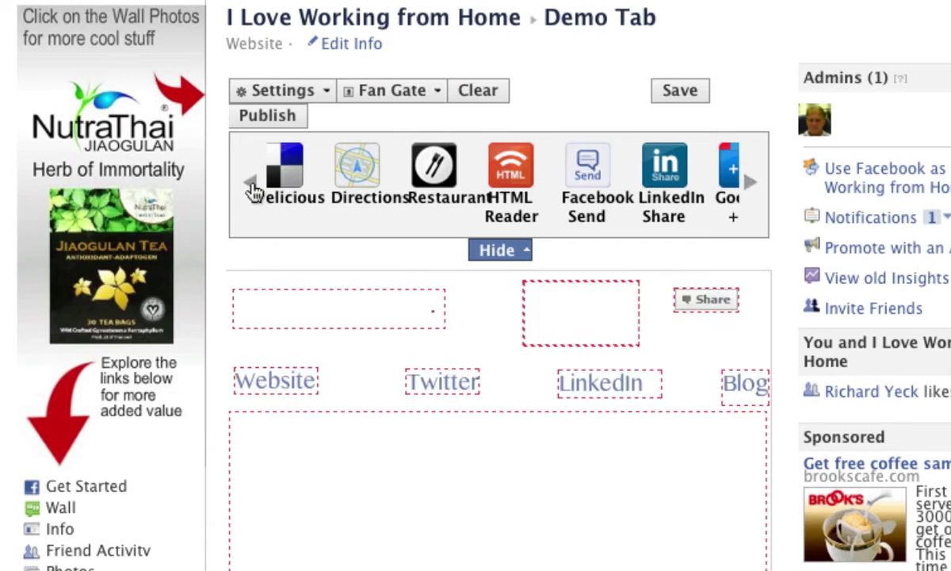
pyautogui.scroll(-5, 426, 406)
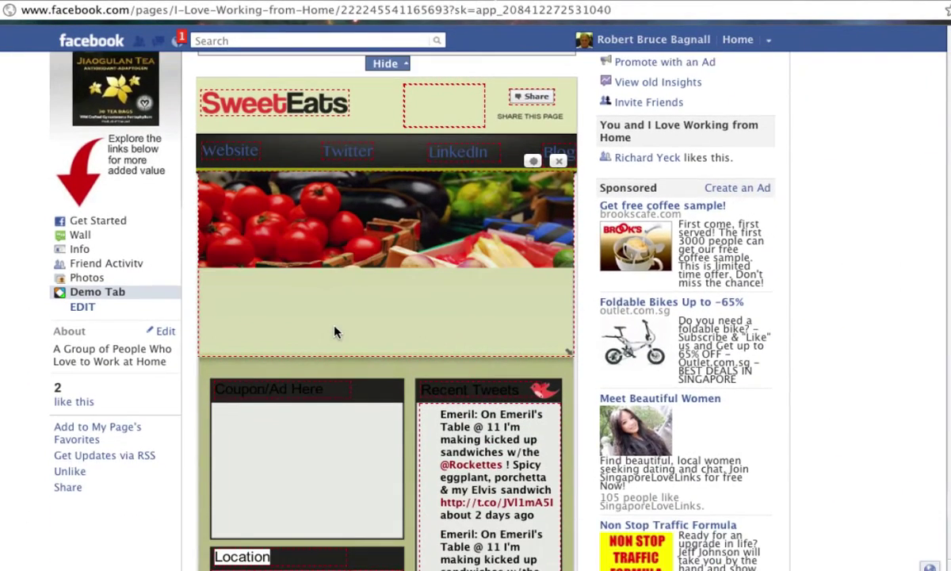
pyautogui.scroll(-2, 335, 331)
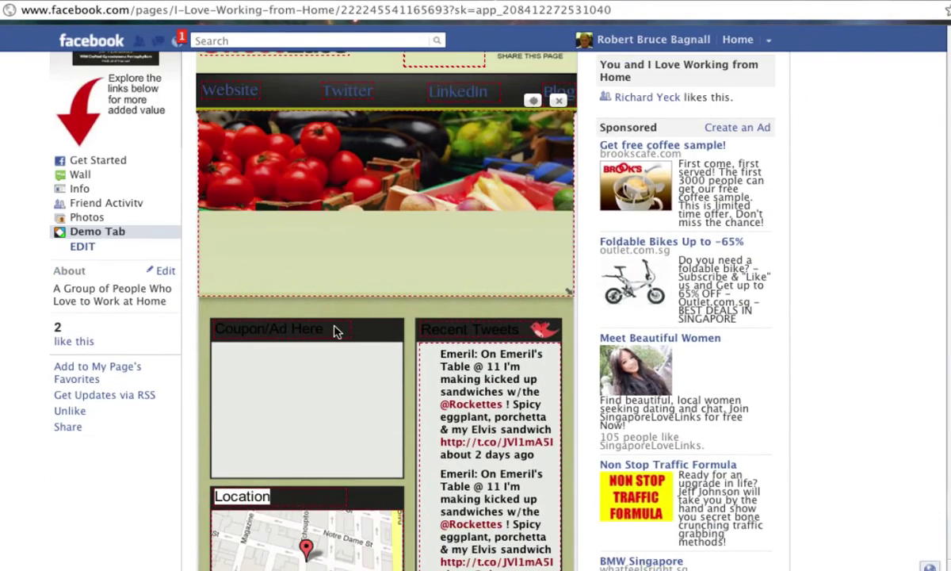
pyautogui.scroll(5, 335, 332)
pyautogui.scroll(-5, 335, 332)
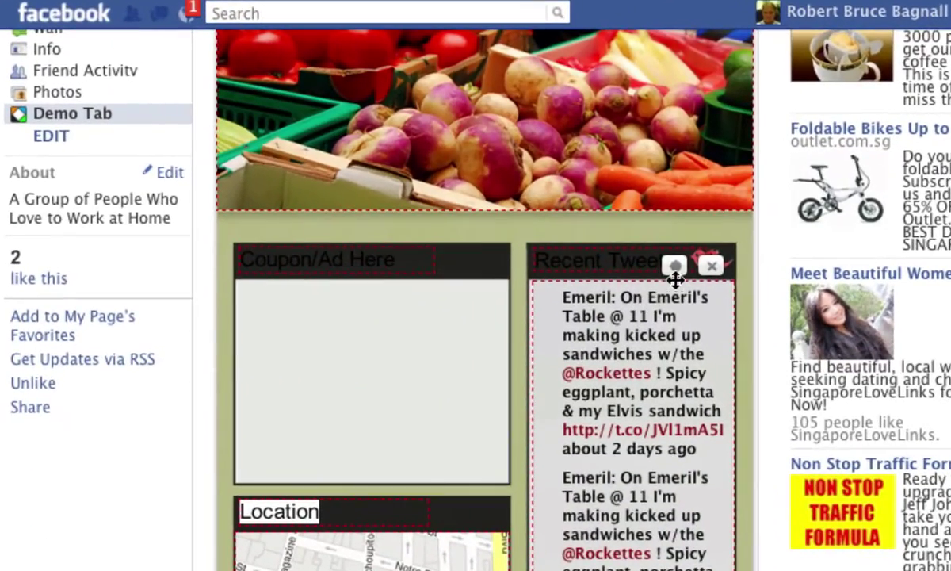
# - Check the username and display options of the template's Recent Tweets widget, and cancel its settings
pyautogui.click(581, 230)
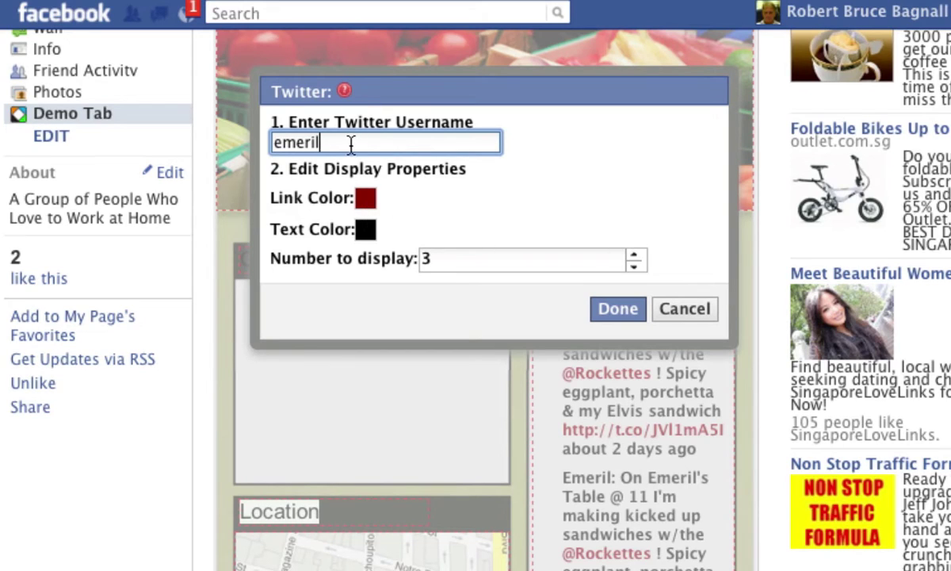
pyautogui.moveTo(329, 143); pyautogui.dragTo(251, 143)
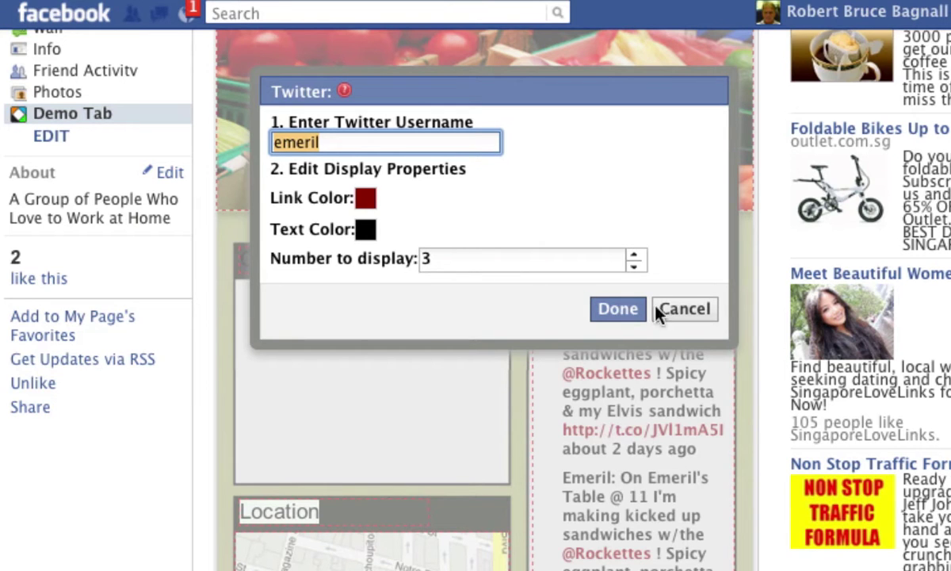
pyautogui.click(688, 309)
# - Examine the restaurant template's header, link bar, banner image, coupon area, location map and tweets section
pyautogui.scroll(-10, 705, 493)
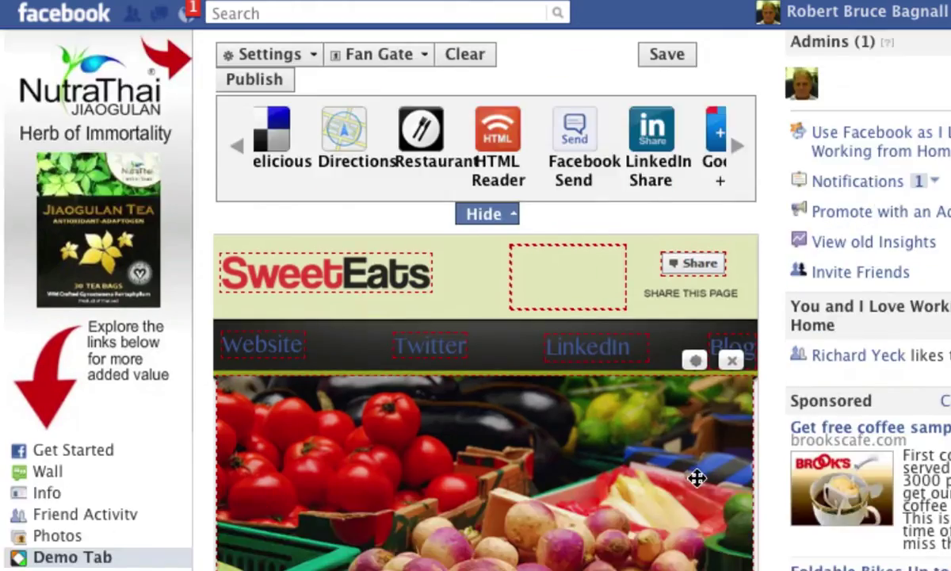
pyautogui.scroll(8, 619, 490)
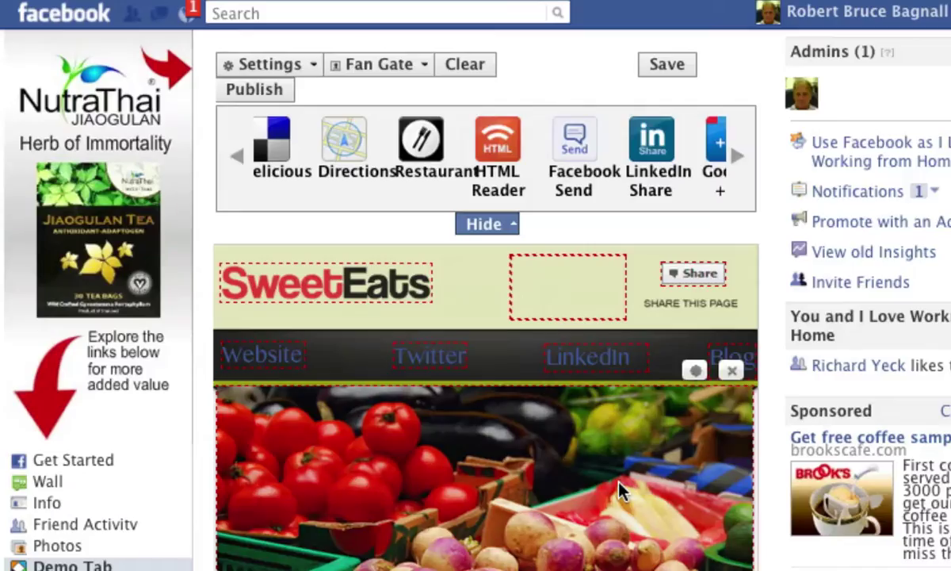
pyautogui.scroll(-10, 622, 490)
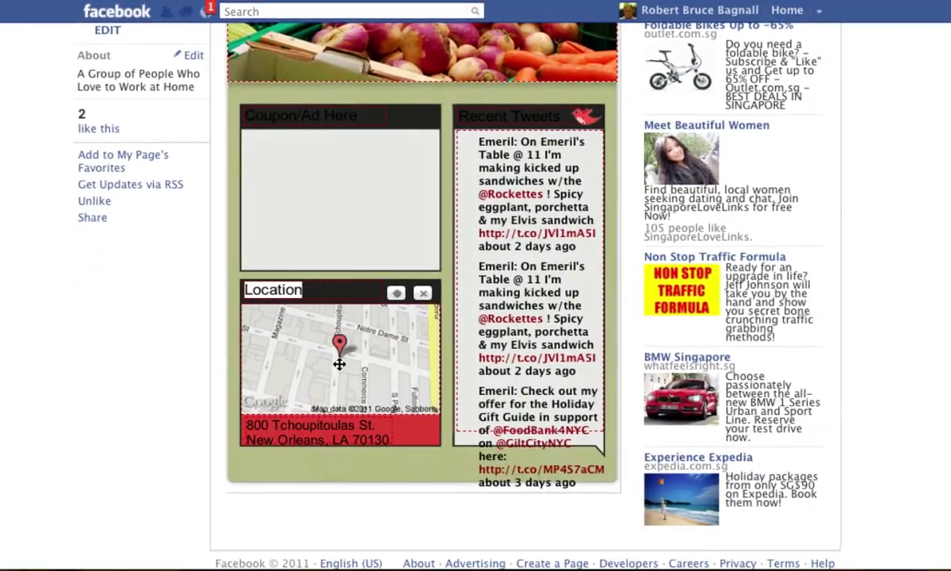
pyautogui.scroll(1, 377, 515)
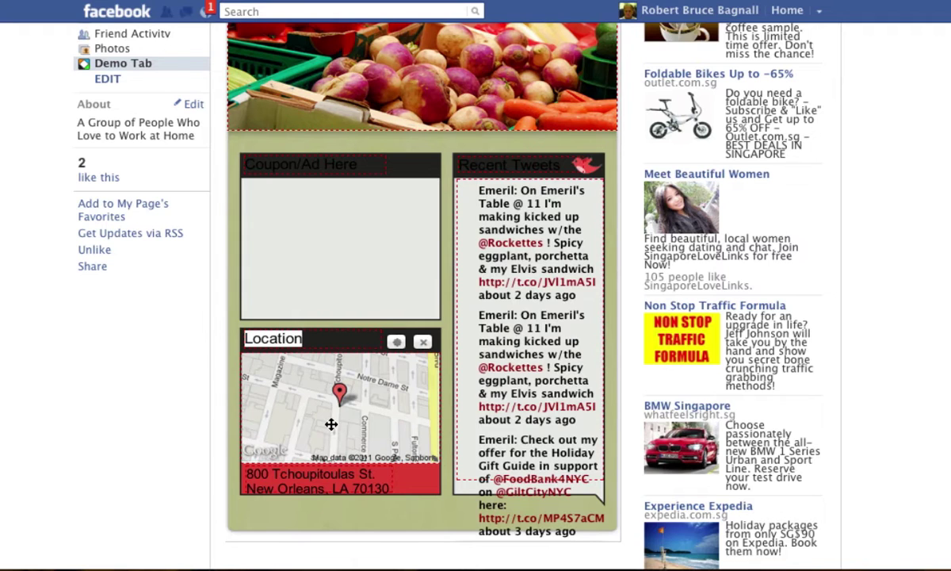
pyautogui.scroll(5, 357, 436)
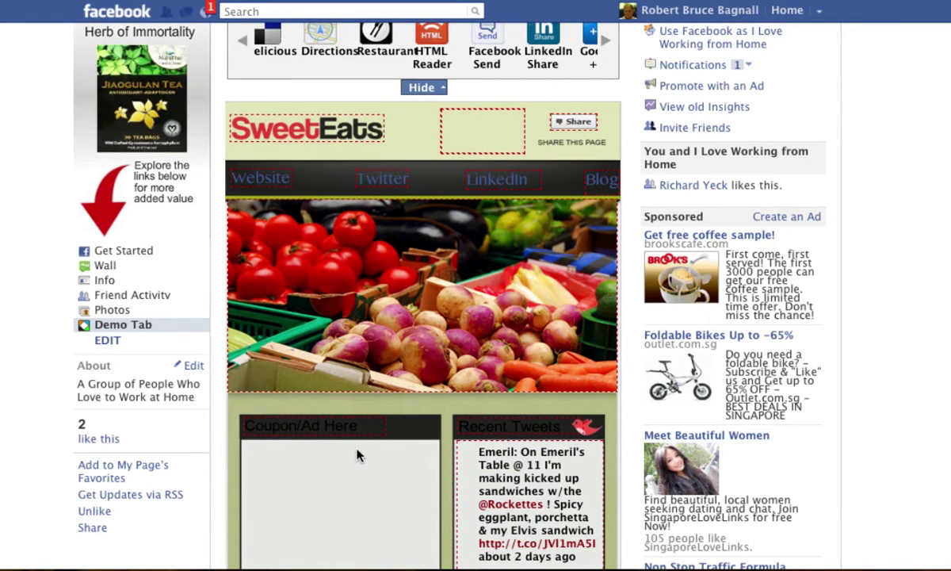
pyautogui.scroll(-1, 358, 460)
pyautogui.moveTo(435, 303)
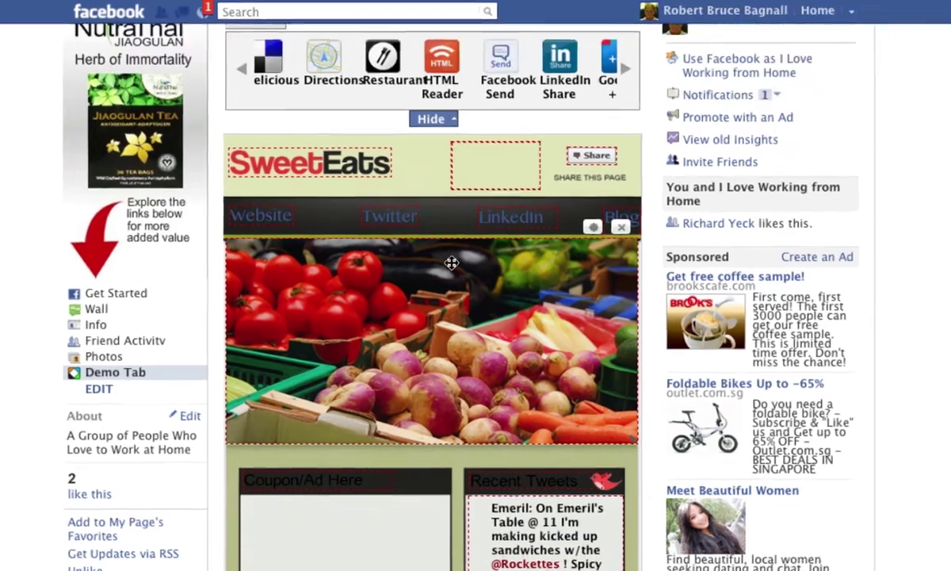
pyautogui.moveTo(338, 125)
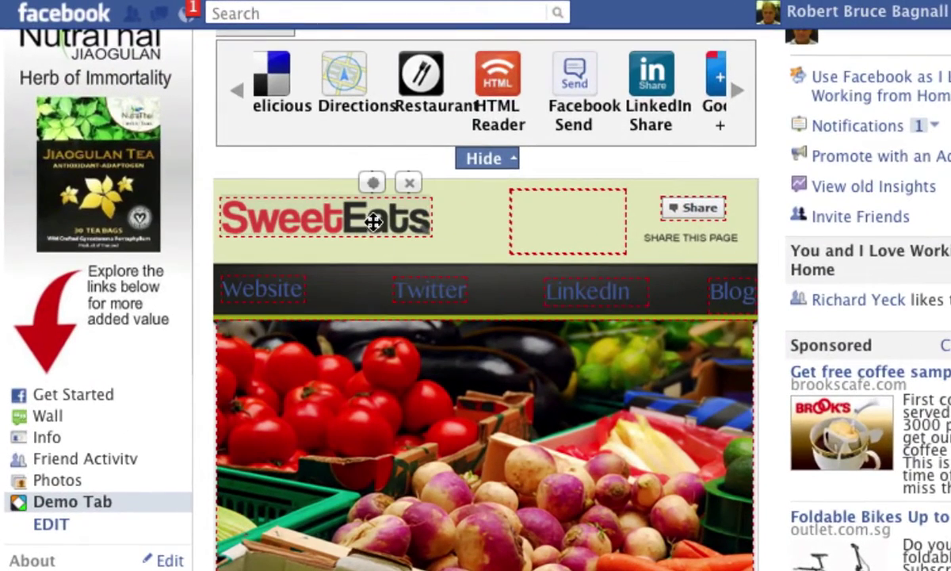
# - Check the URL setting of the Share widget in the template's header, and cancel its dialog
pyautogui.click(711, 185)
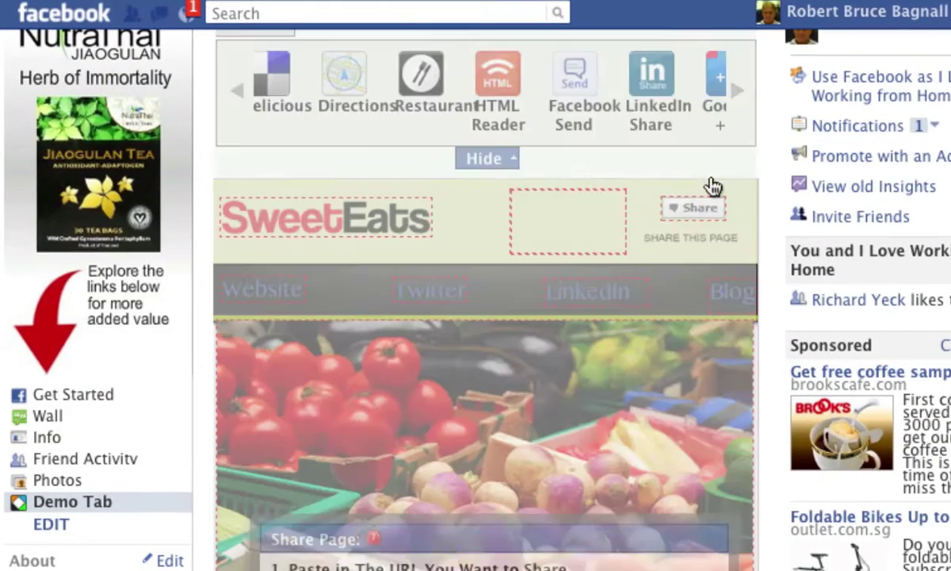
pyautogui.scroll(-3, 494, 433)
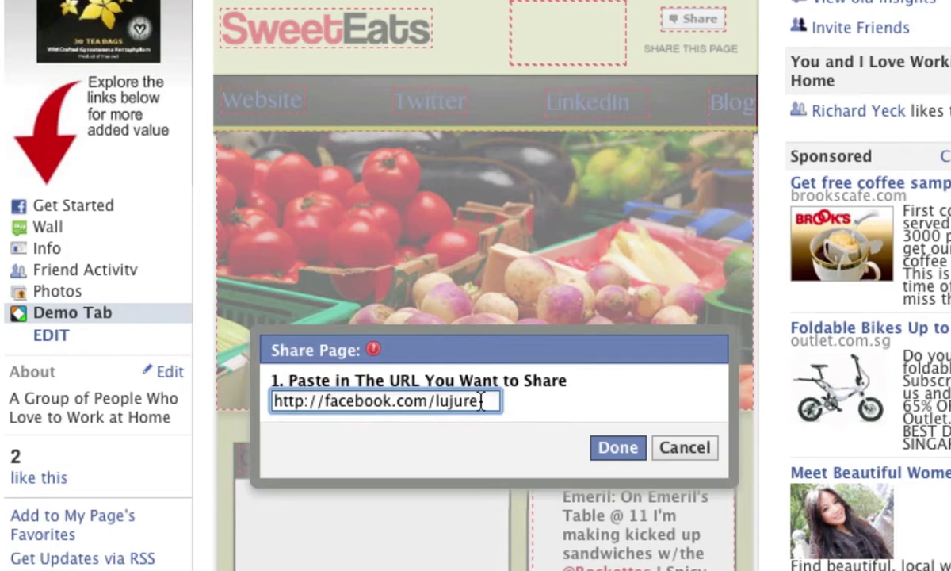
pyautogui.click(696, 448)
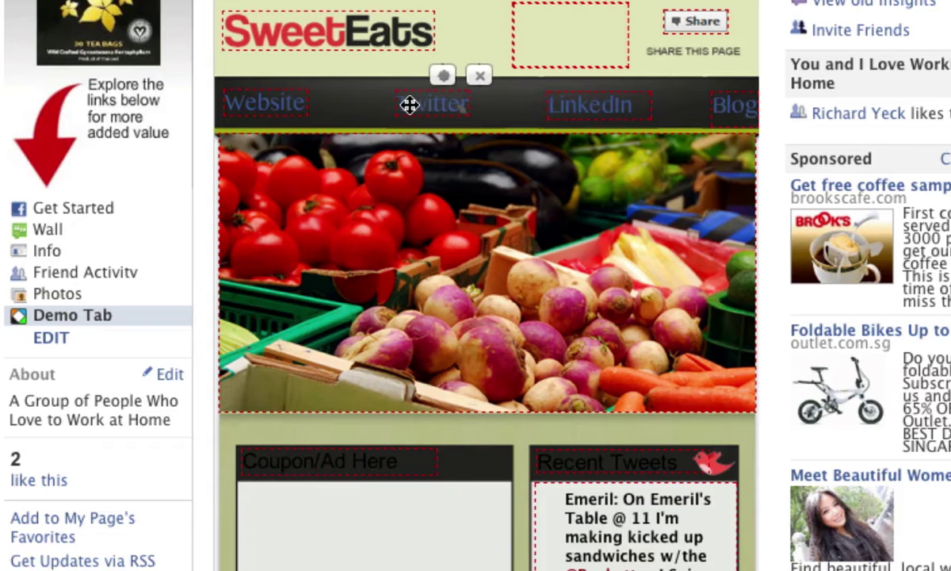
# - Delete the Share widget from the template's header and confirm its removal
pyautogui.scroll(4, 573, 486)
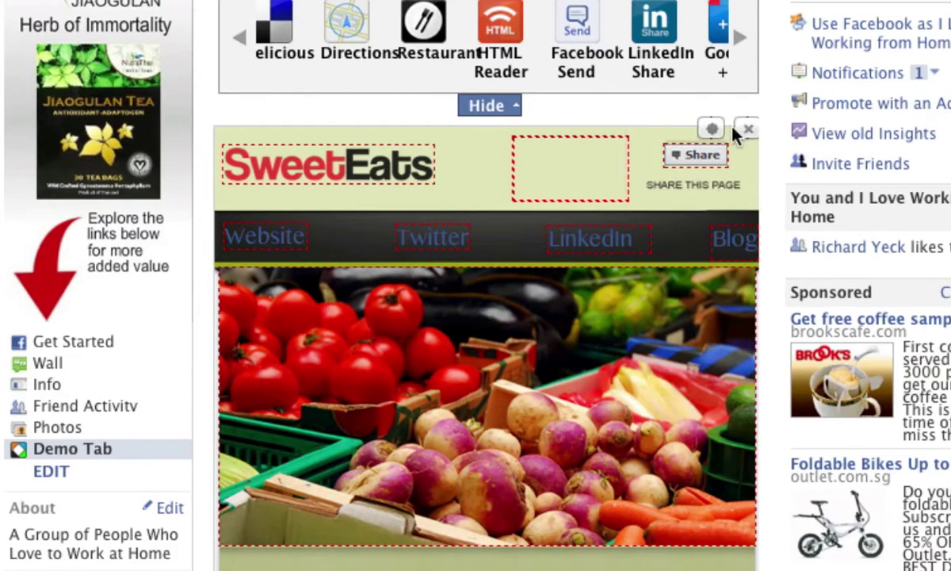
pyautogui.click(745, 131)
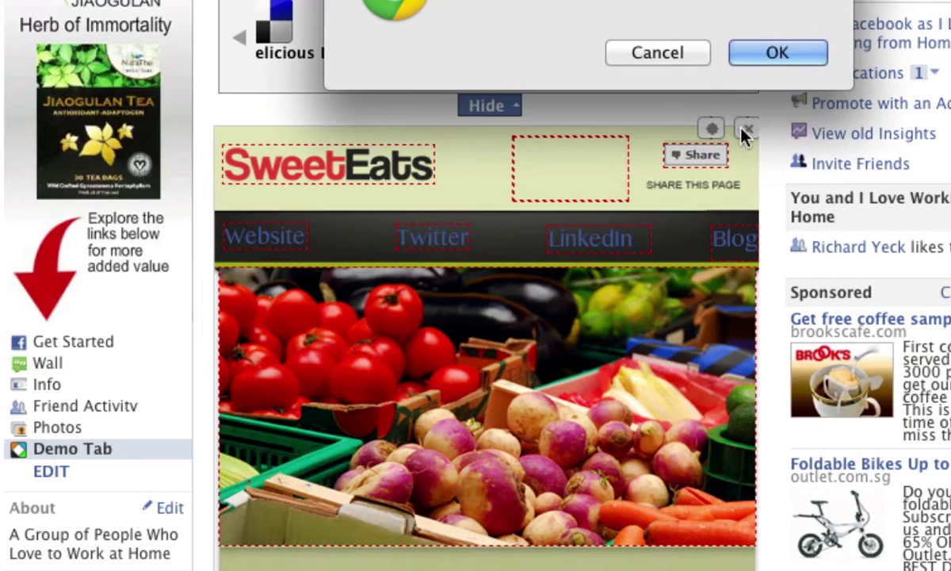
pyautogui.click(747, 62)
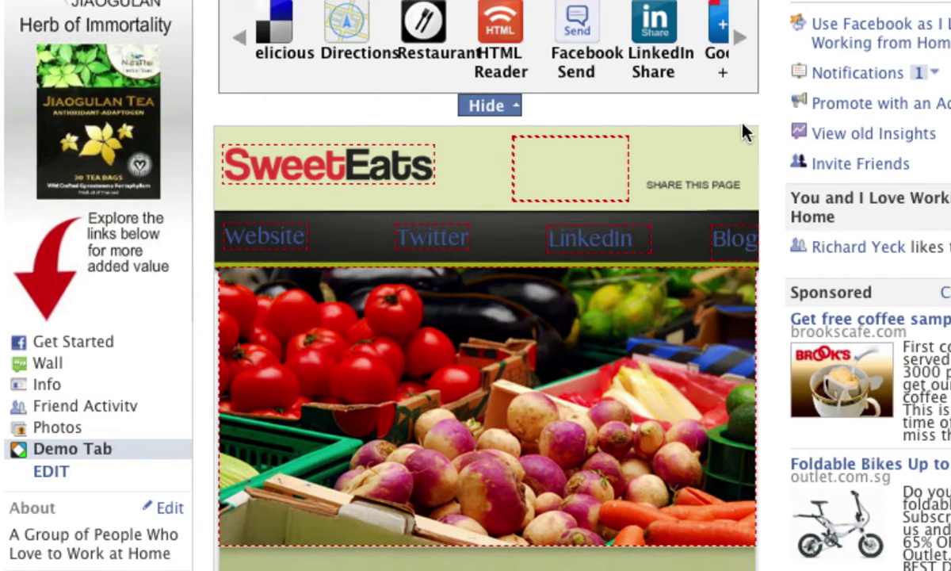
pyautogui.rightClick(689, 153)
pyautogui.press('Escape')
# - Clear the restaurant template and all its widgets from the Demo Tab, confirming the removal
pyautogui.scroll(5, 676, 259)
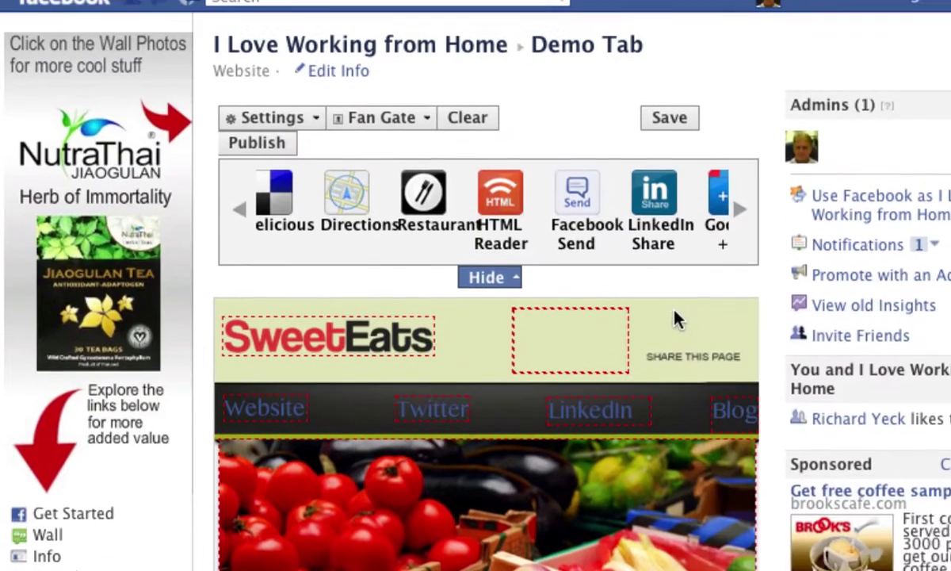
pyautogui.click(488, 155)
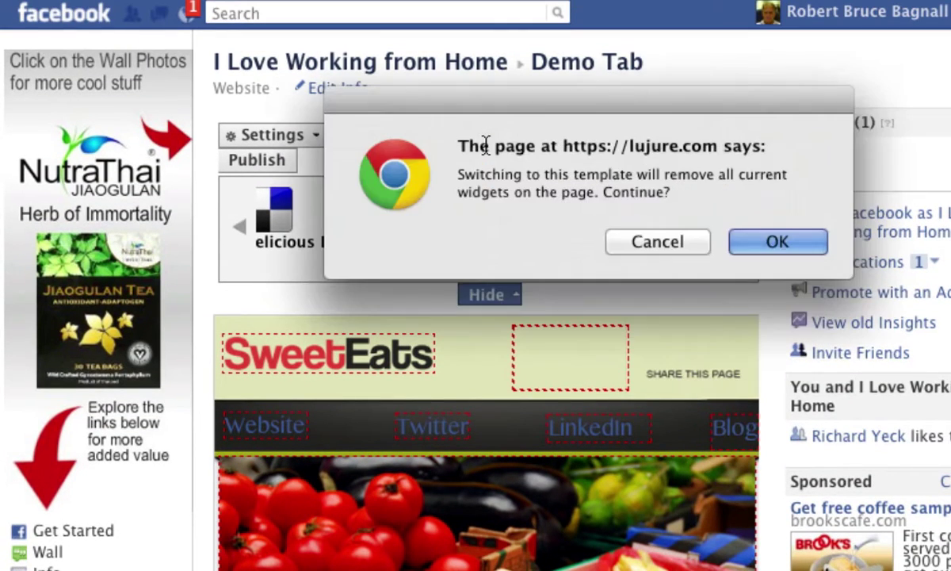
pyautogui.click(777, 239)
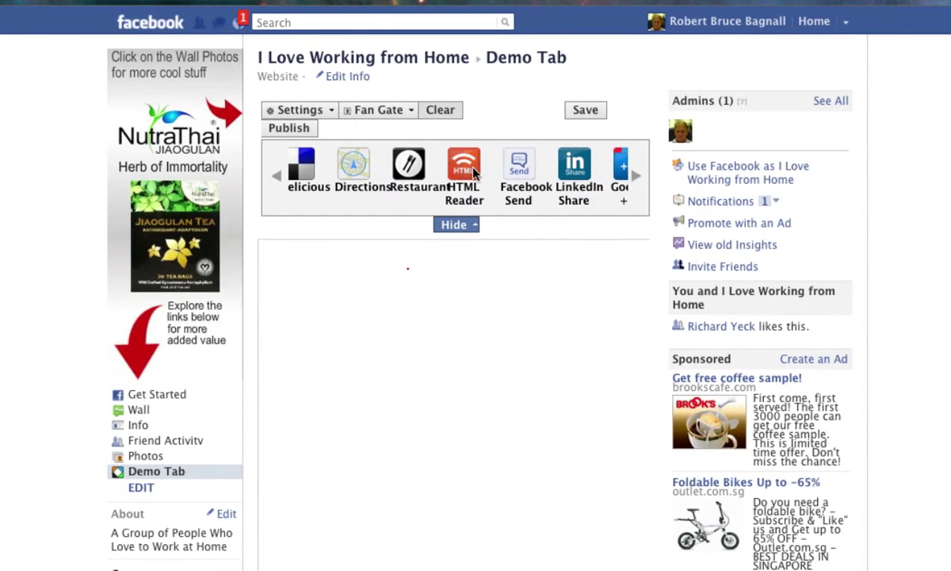
# - Set the Demo Tab's height to 2000 px in the tab settings
pyautogui.click(329, 111)
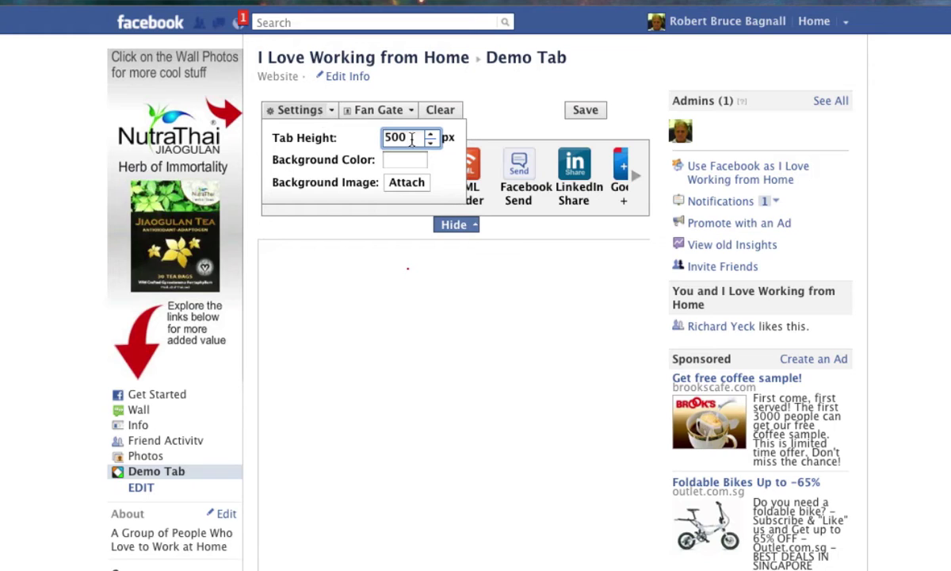
pyautogui.moveTo(406, 138); pyautogui.dragTo(374, 135)
pyautogui.write('2000')
# - Set the Demo Tab's background colour to the pale yellow swatch in the first row of the palette
pyautogui.click(410, 160)
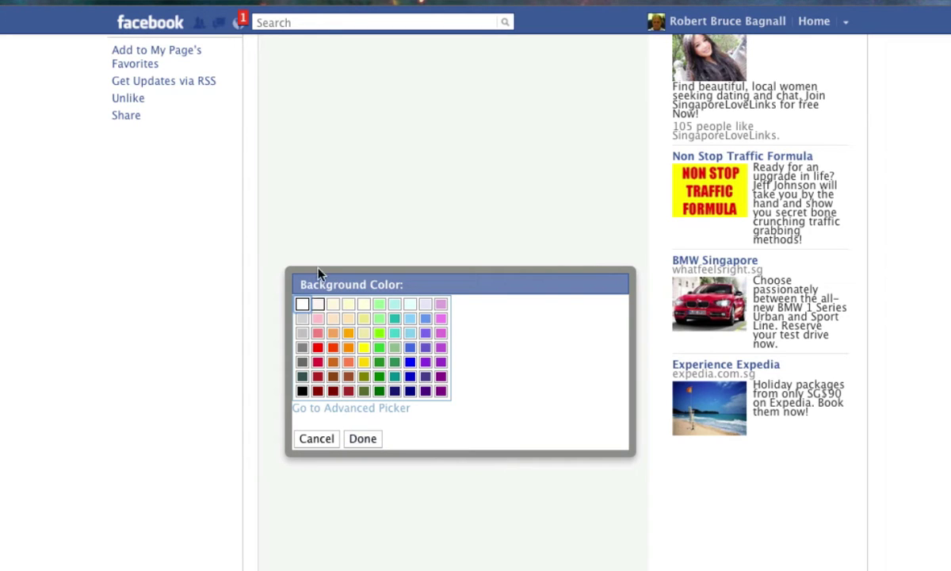
pyautogui.click(364, 306)
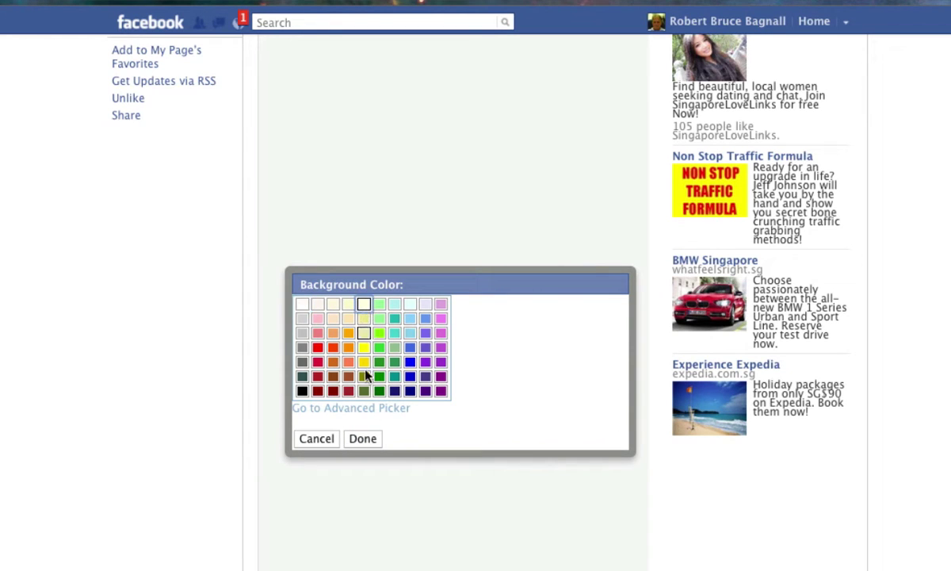
pyautogui.click(364, 438)
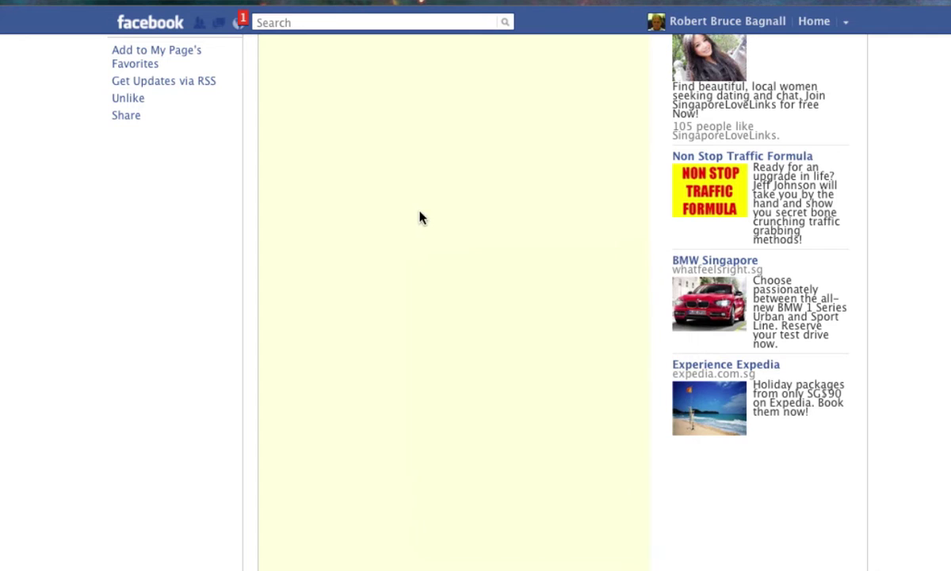
# - Set the Demo Tab's background colour back to white in the tab settings
pyautogui.scroll(10, 419, 212)
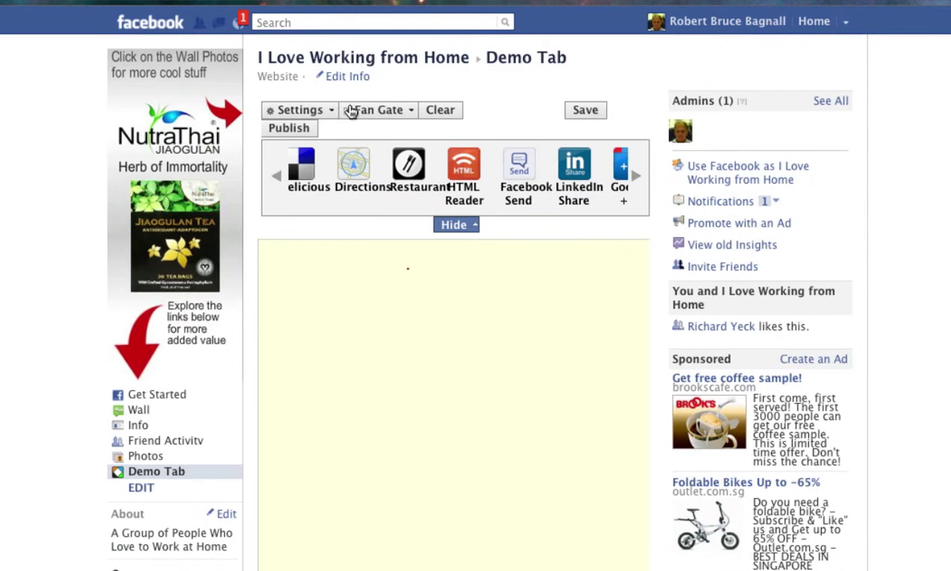
pyautogui.click(330, 110)
pyautogui.click(390, 161)
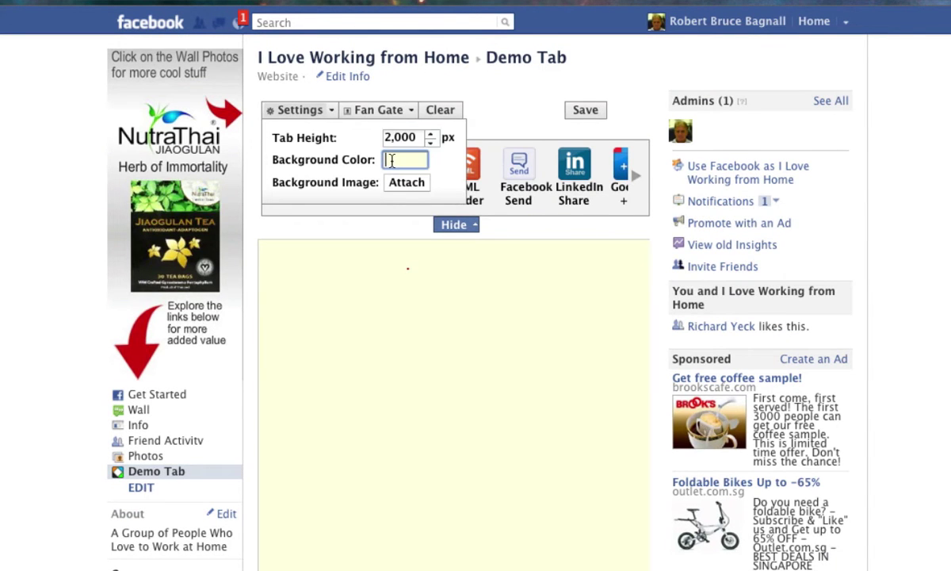
pyautogui.click(303, 306)
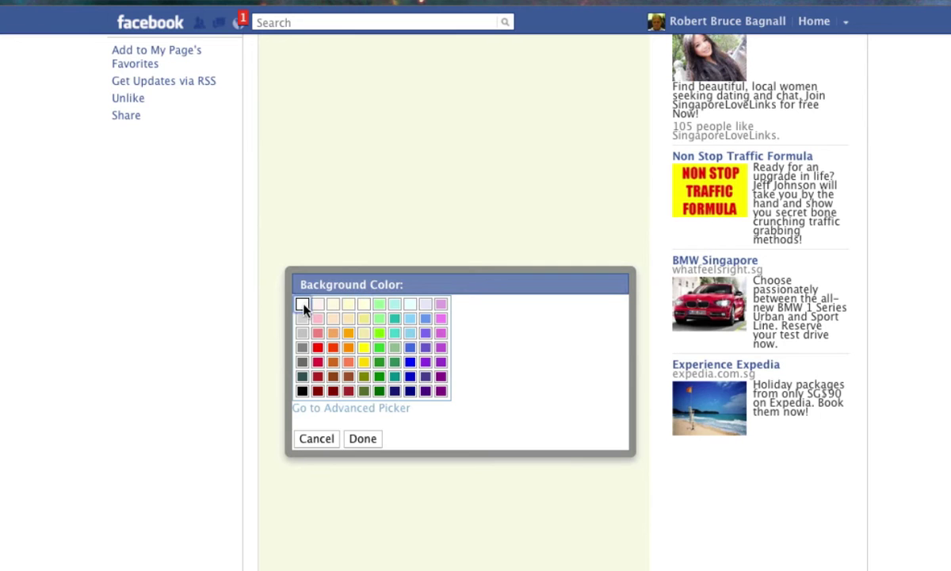
pyautogui.click(361, 440)
# - Check the image upload options for the Demo Tab's background image, and cancel the dialog
pyautogui.scroll(10, 428, 376)
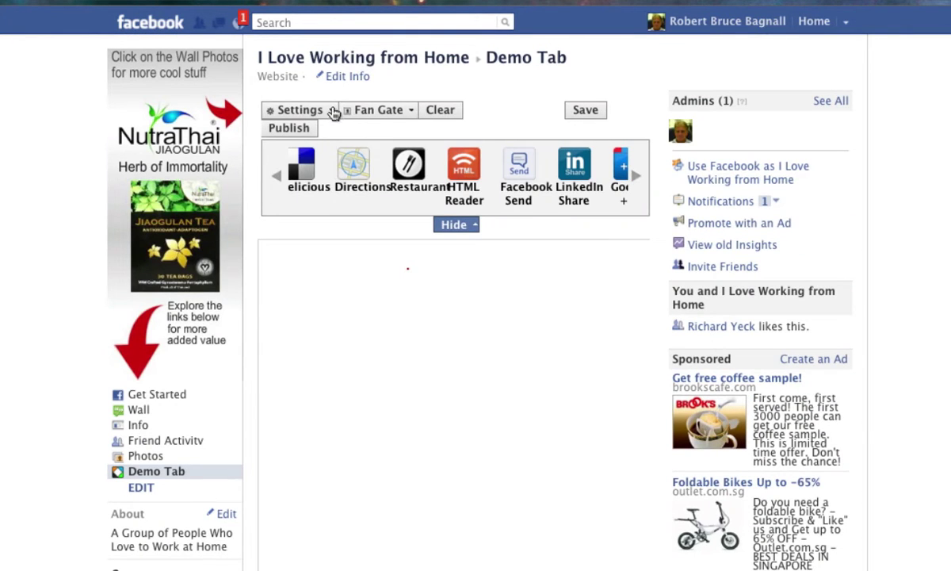
pyautogui.click(333, 111)
pyautogui.click(393, 187)
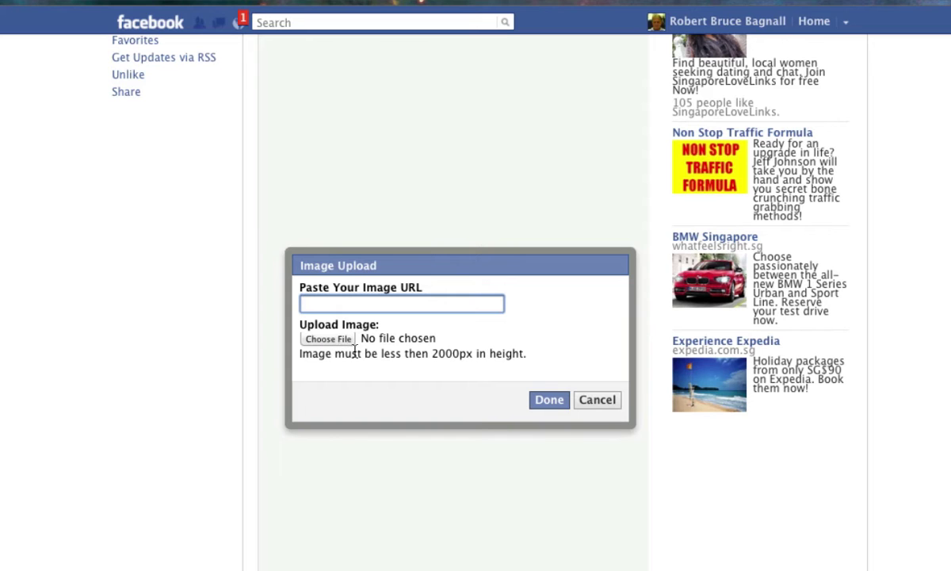
pyautogui.click(584, 403)
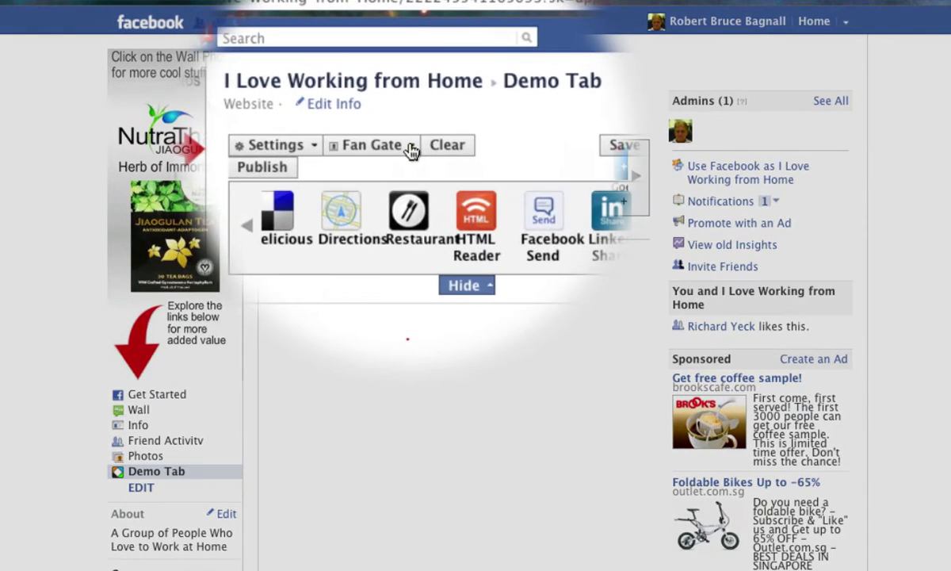
# - Choose Graphic_520x600(52).jpg from the KINGSTON drive as the Demo Tab's fan gate image
pyautogui.click(413, 151)
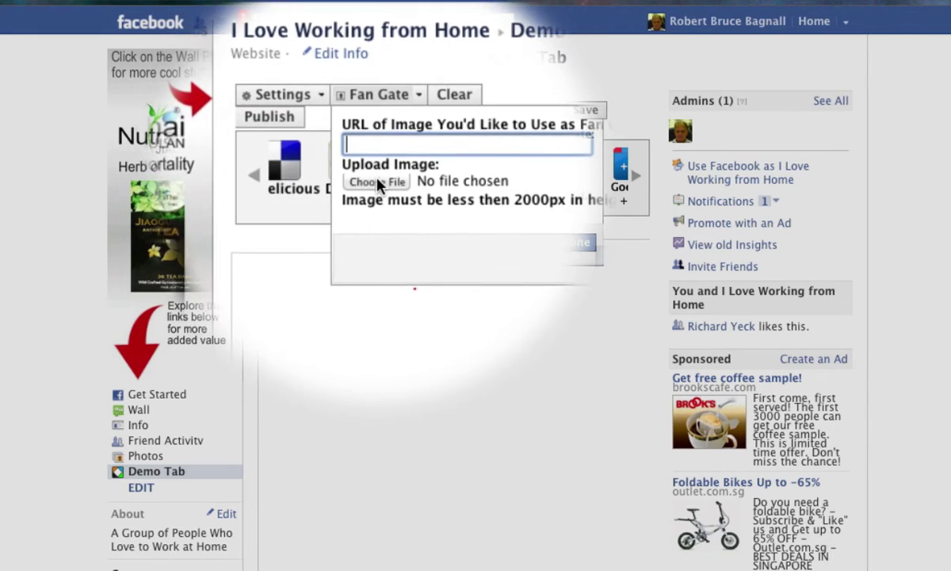
pyautogui.click(377, 188)
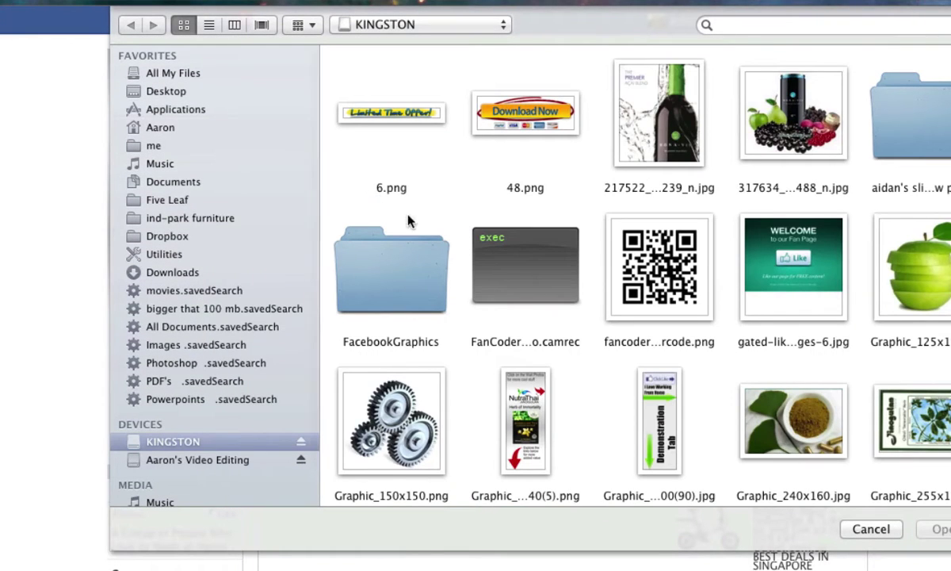
pyautogui.scroll(-2, 484, 298)
pyautogui.scroll(-8, 500, 311)
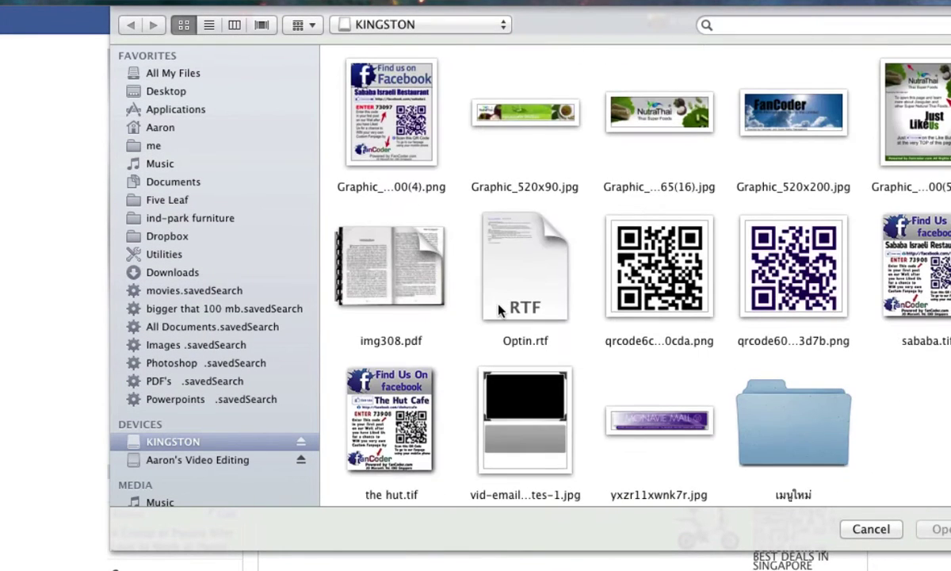
pyautogui.scroll(6, 498, 310)
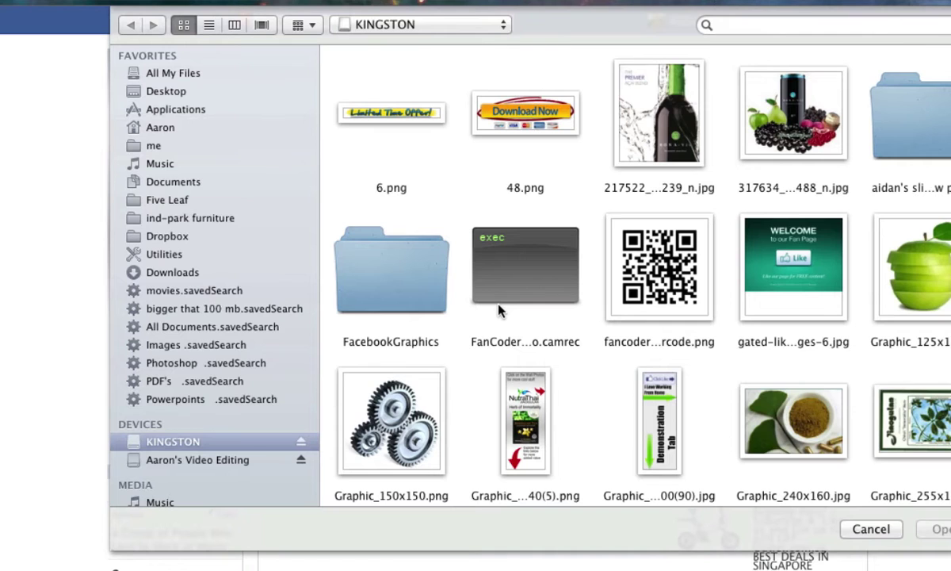
pyautogui.scroll(-10, 499, 310)
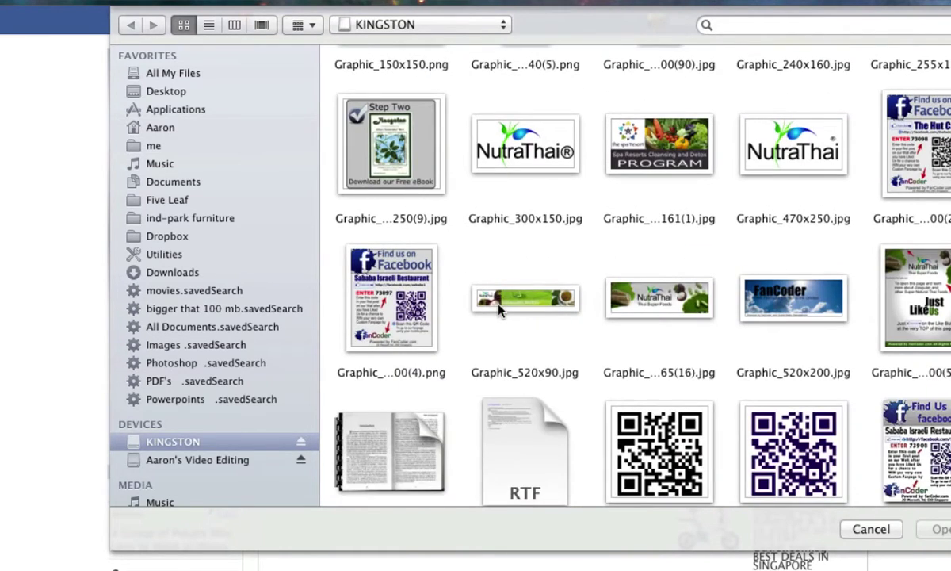
pyautogui.doubleClick(912, 305)
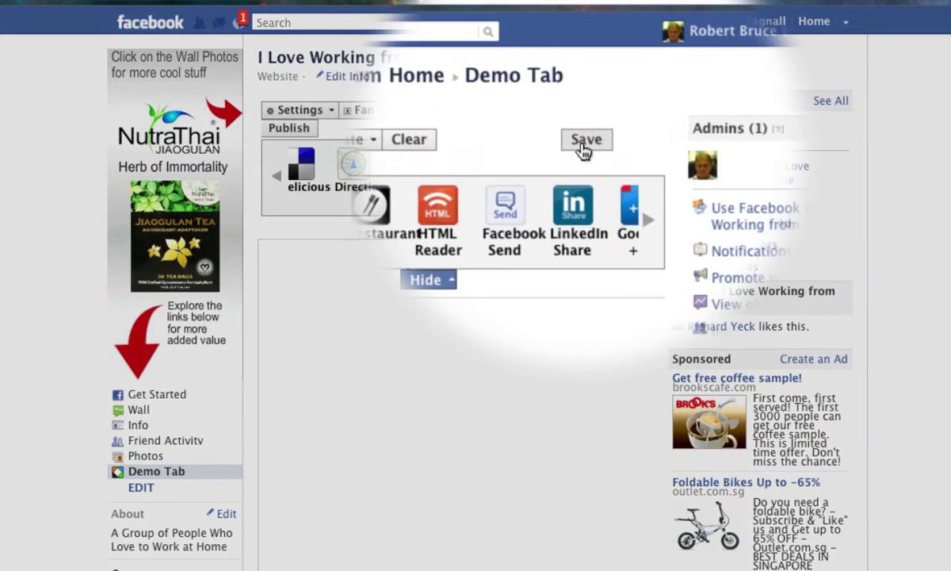
# - Save and publish the Demo Tab, acknowledging both messages
pyautogui.click(583, 148)
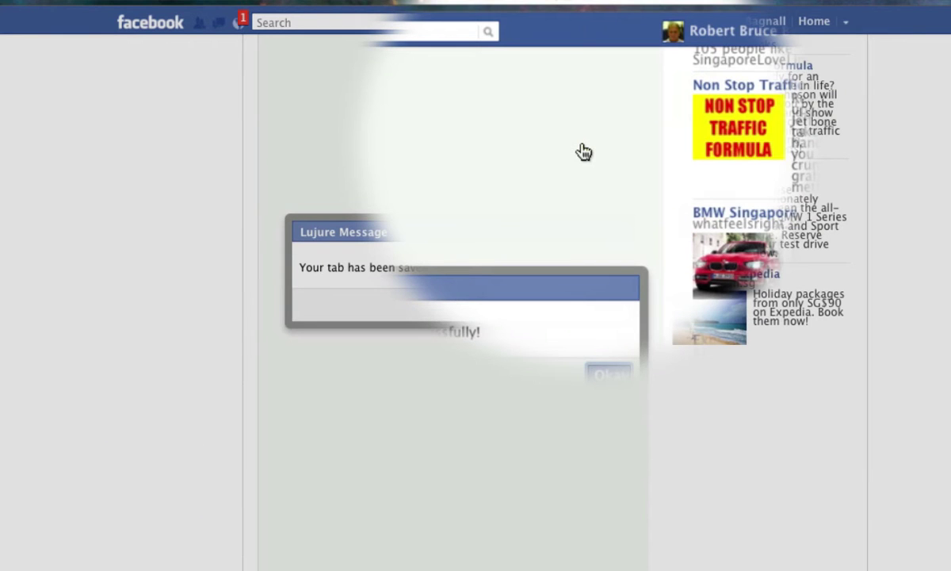
pyautogui.click(594, 306)
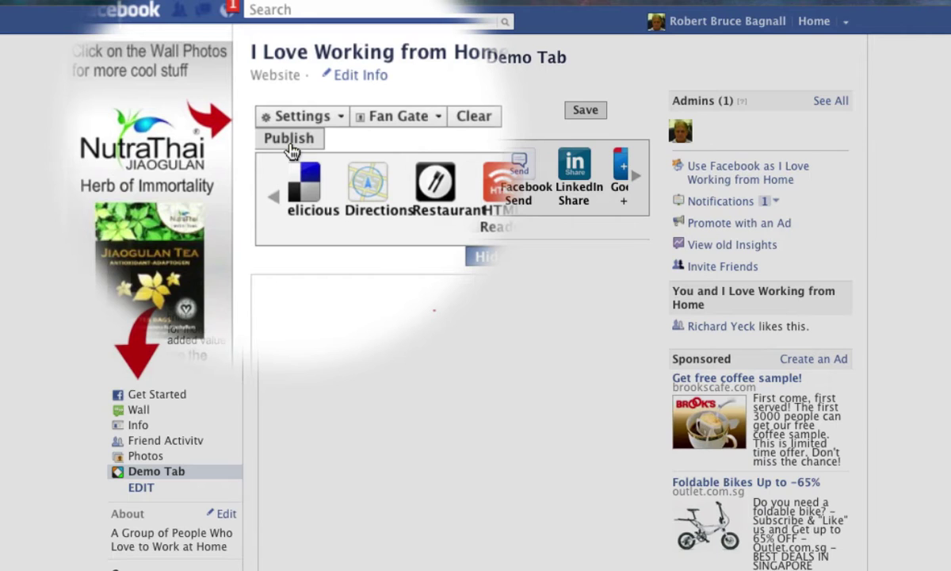
pyautogui.click(291, 149)
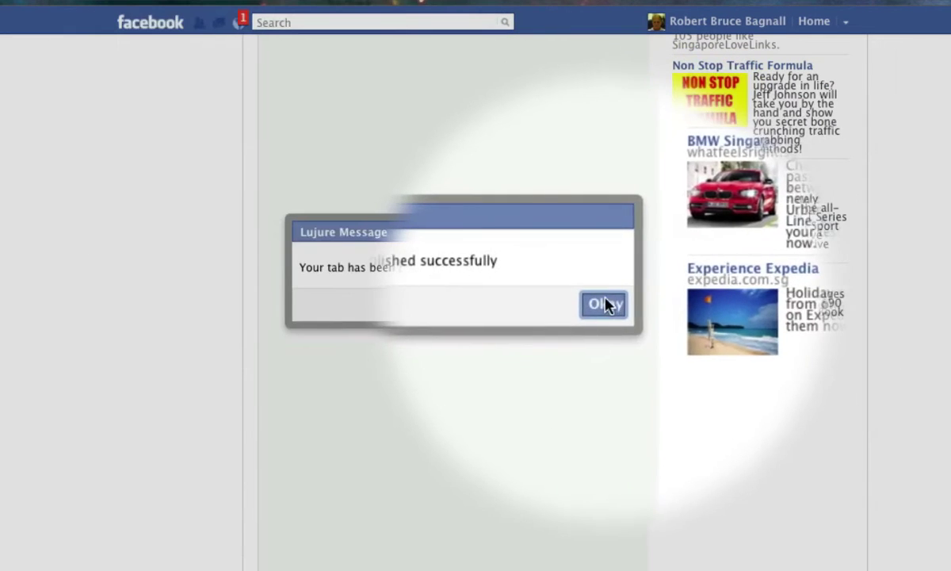
pyautogui.click(599, 310)
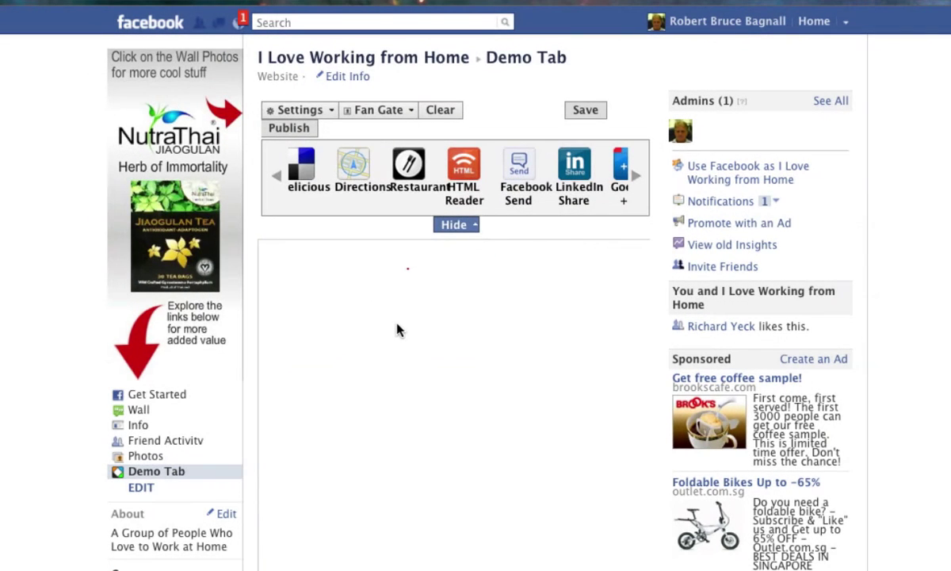
# - Review the Demo Tab's fan gate image options and its height and background settings
pyautogui.click(411, 111)
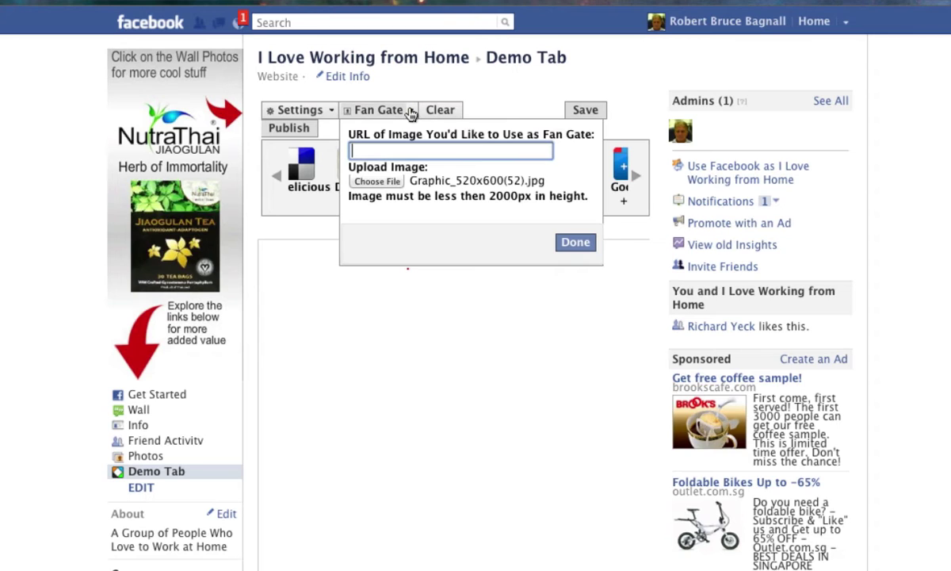
pyautogui.click(457, 304)
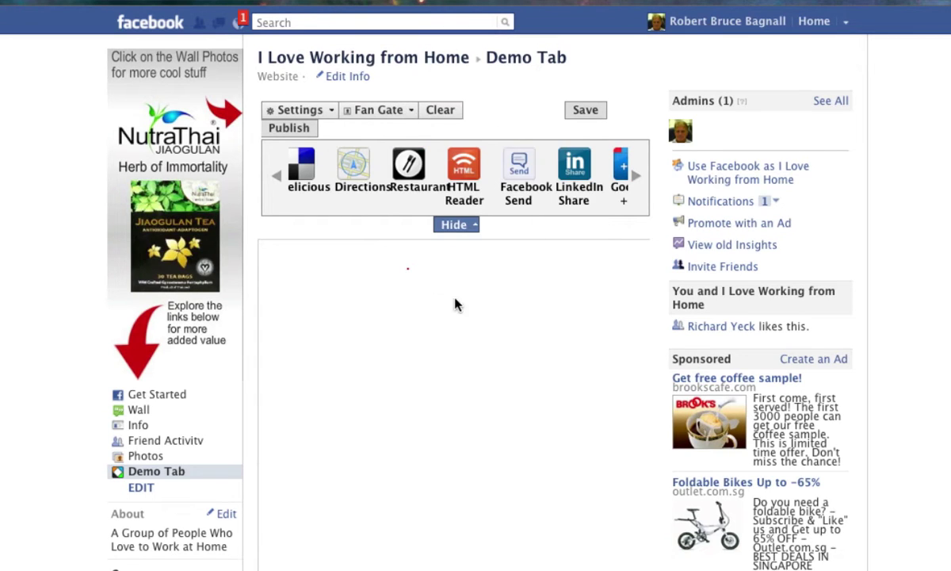
pyautogui.click(333, 112)
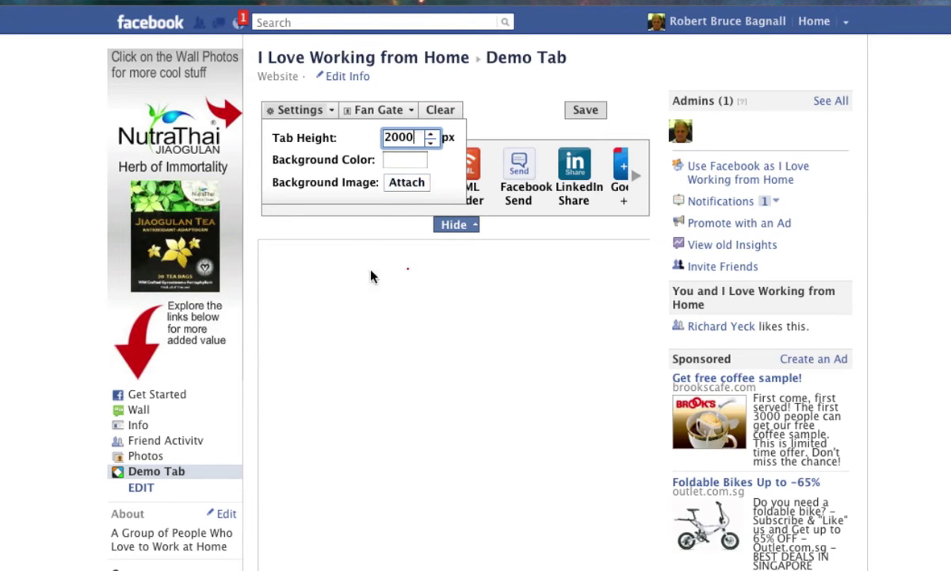
pyautogui.click(372, 292)
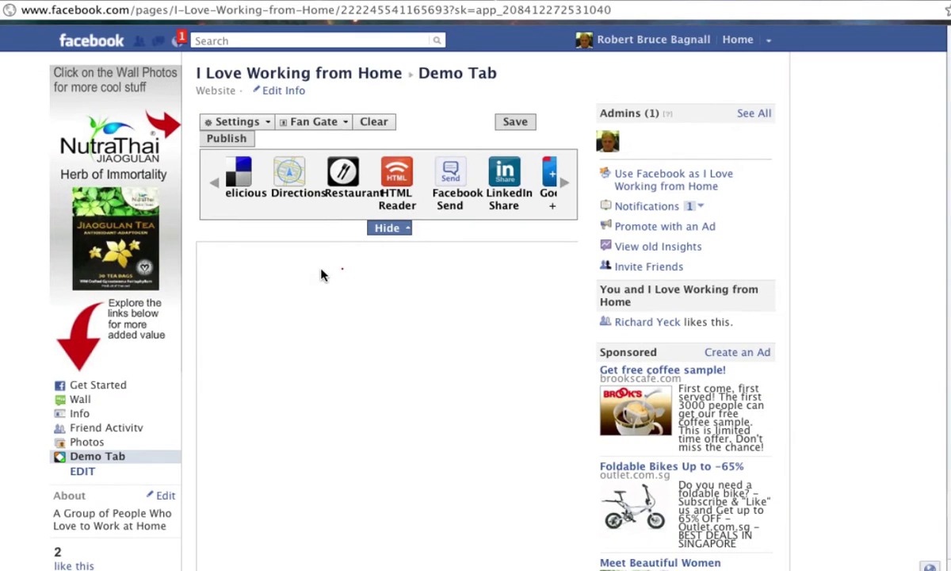
# - Browse the widgets available for the Demo Tab, including the Comment Stream widget
pyautogui.click(561, 184)
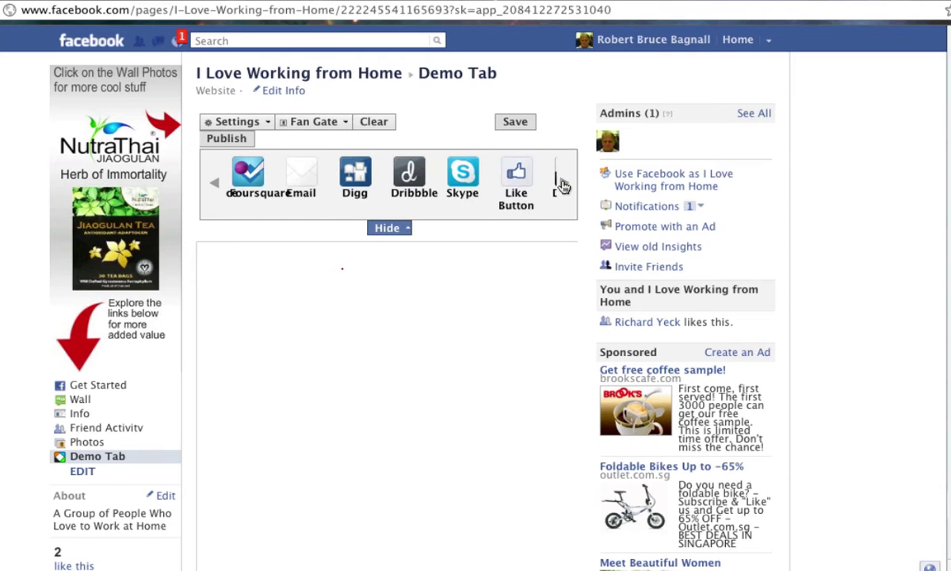
pyautogui.click(561, 184)
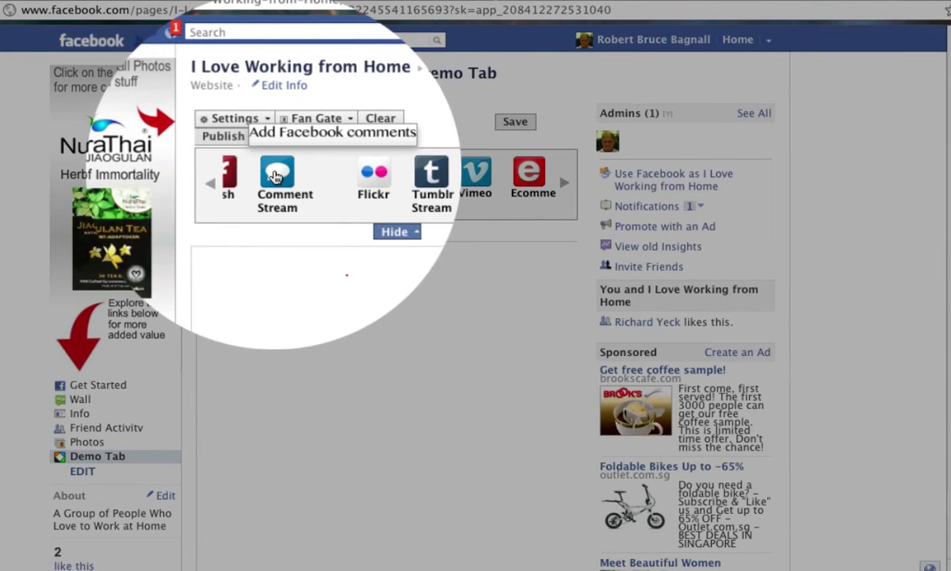
pyautogui.click(213, 185)
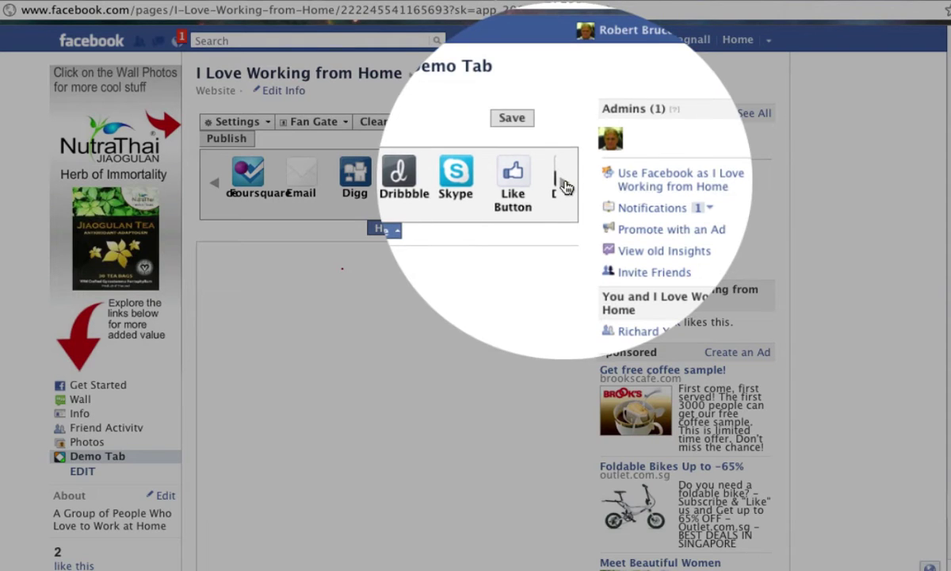
pyautogui.click(564, 184)
pyautogui.click(564, 185)
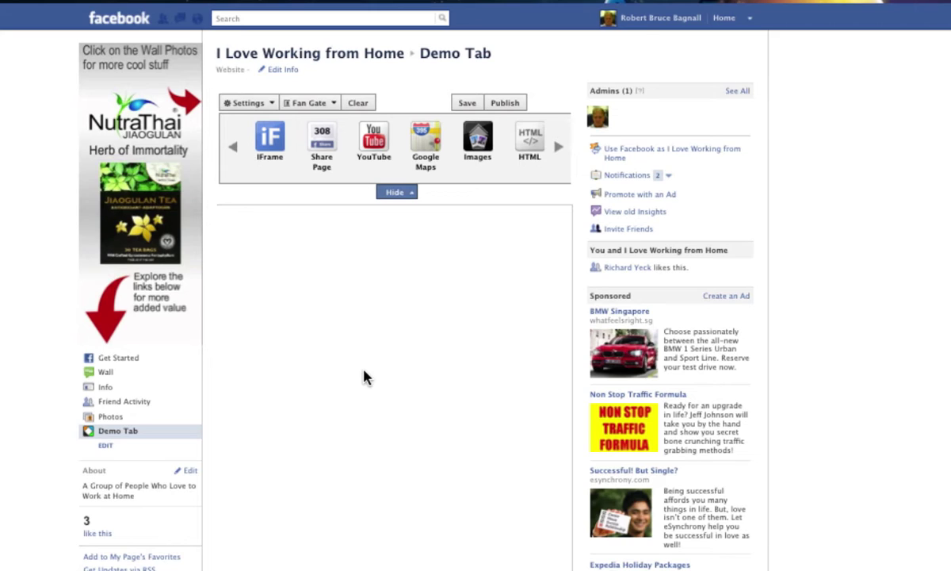
# - Add a Plain Text Field widget near the top of the empty Demo Tab
pyautogui.click(558, 151)
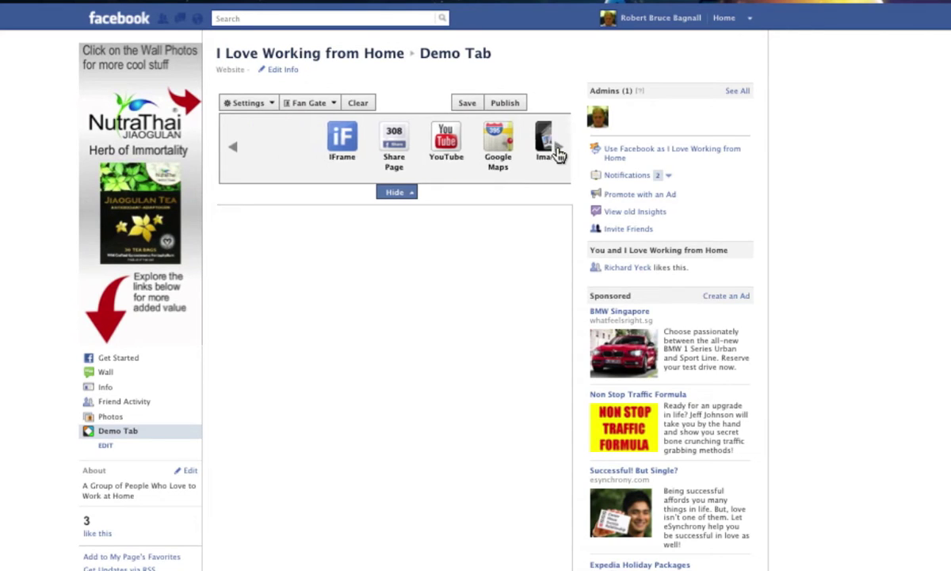
pyautogui.click(558, 151)
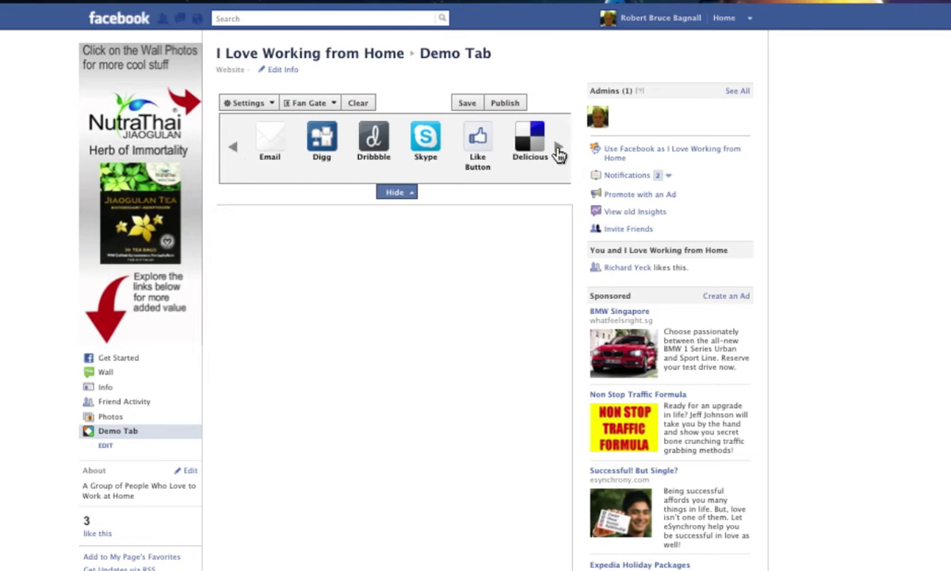
pyautogui.click(558, 151)
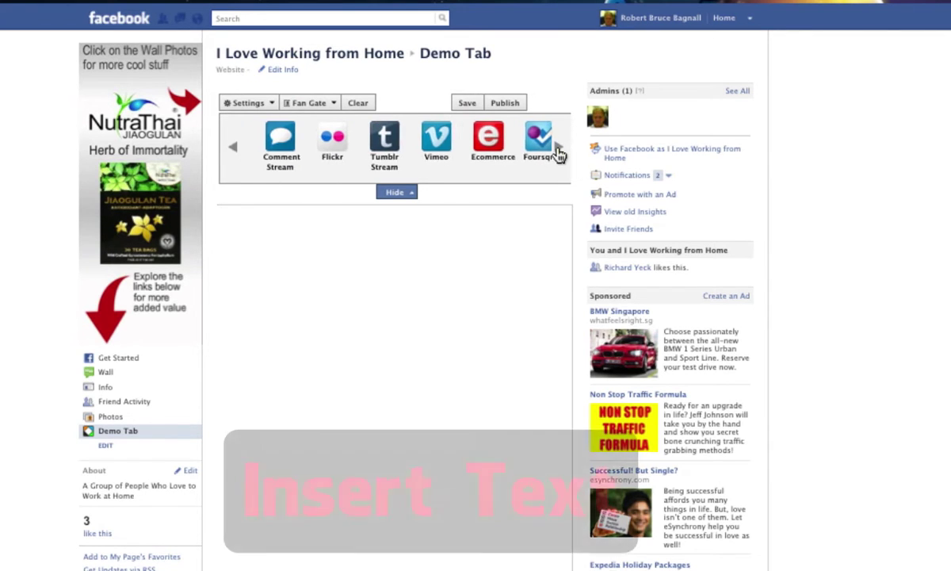
pyautogui.click(558, 150)
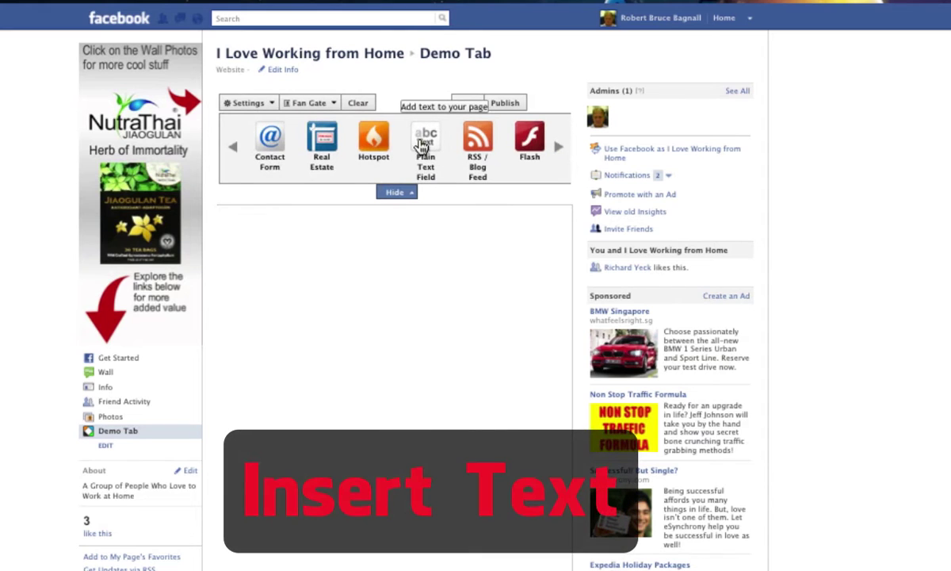
pyautogui.moveTo(422, 147); pyautogui.dragTo(372, 227)
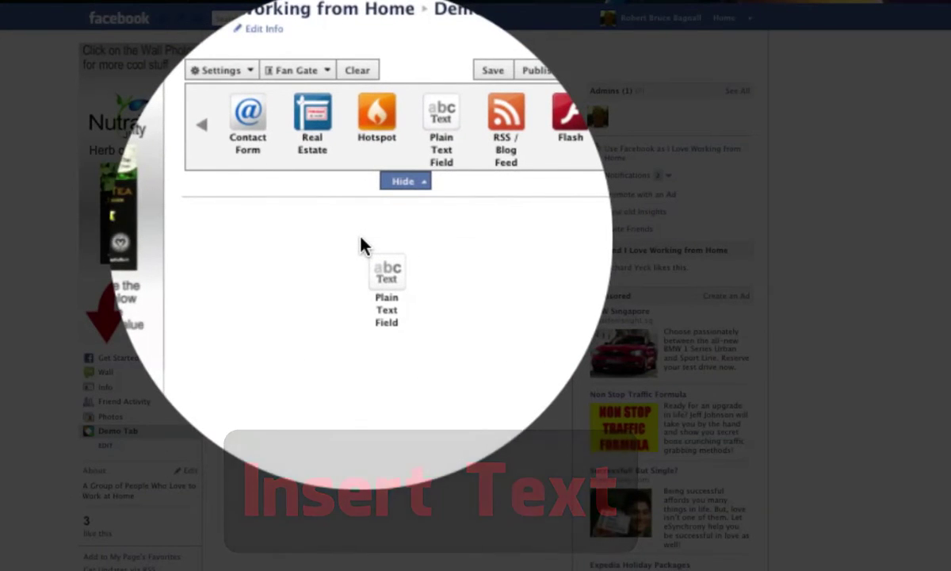
pyautogui.moveTo(360, 245); pyautogui.dragTo(361, 245)
# - Enter "Welcome to NutraThai" as the text of the new Plain Text Field widget
pyautogui.scroll(-3, 379, 238)
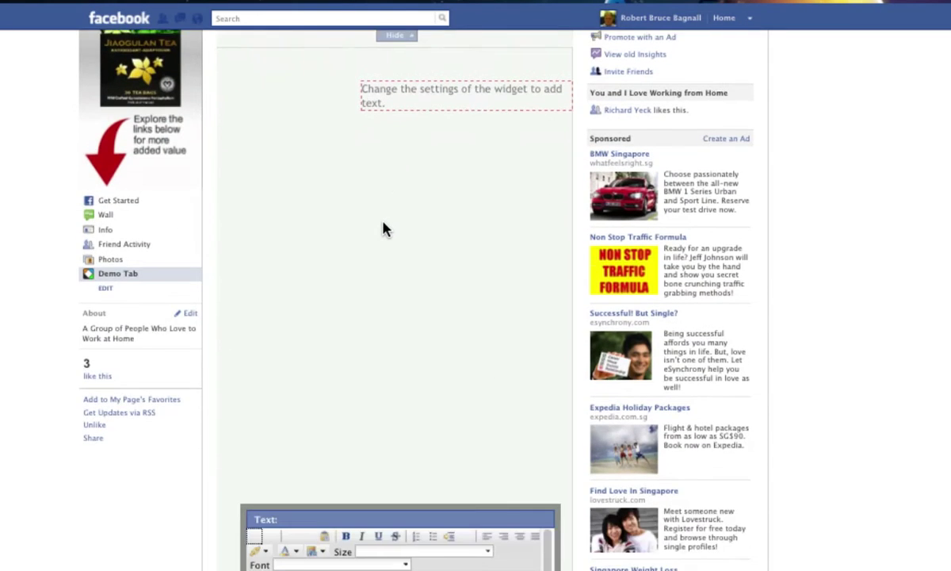
pyautogui.scroll(-3, 383, 229)
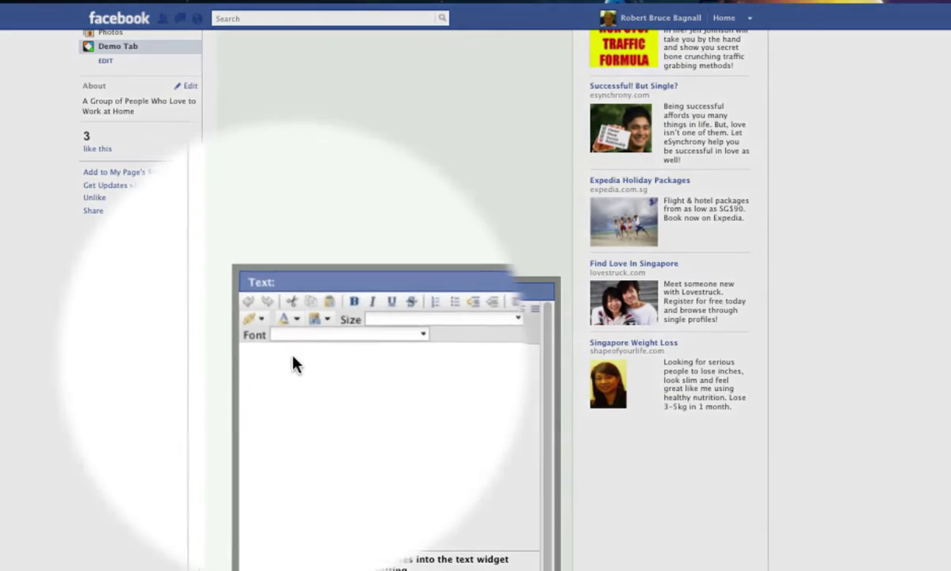
pyautogui.click(293, 357)
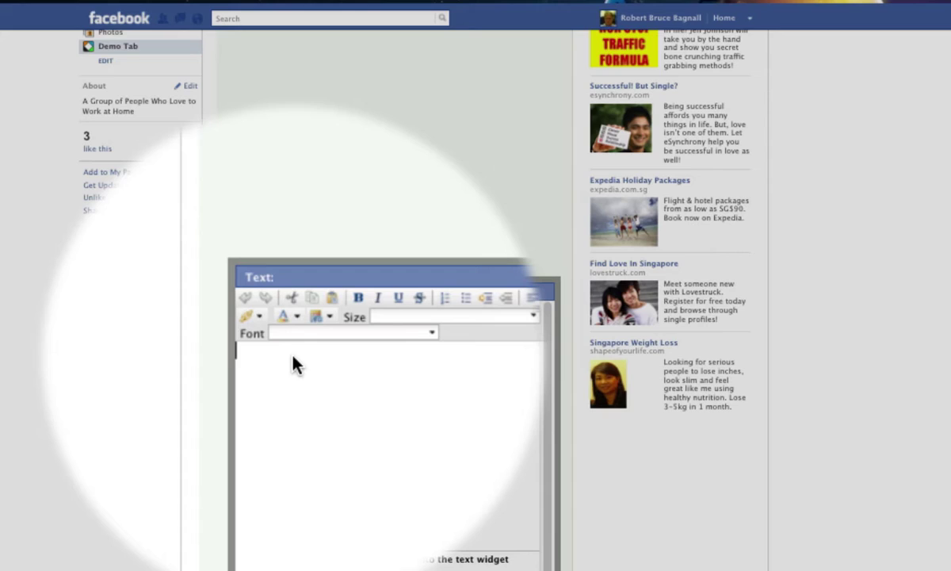
pyautogui.write('Welcome ')
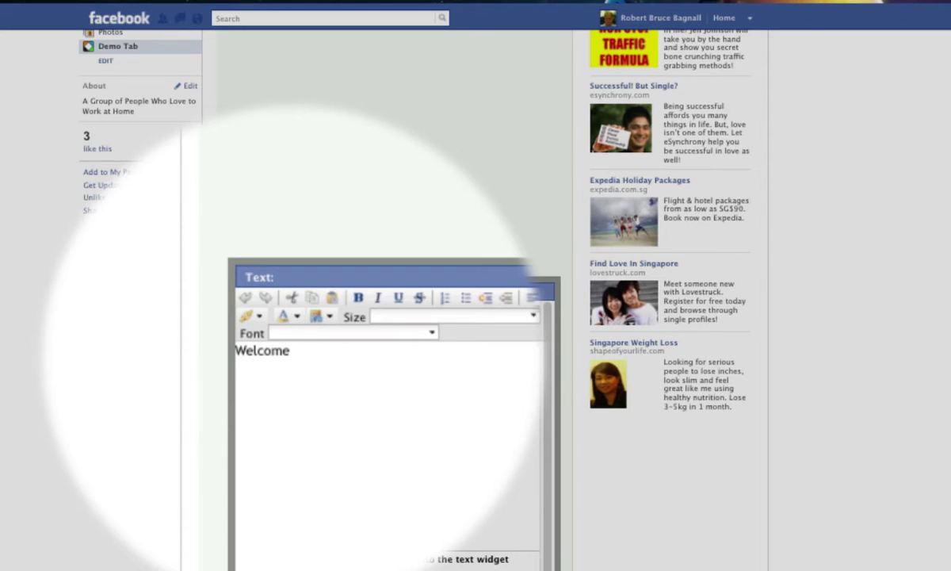
pyautogui.write('to NutraThai')
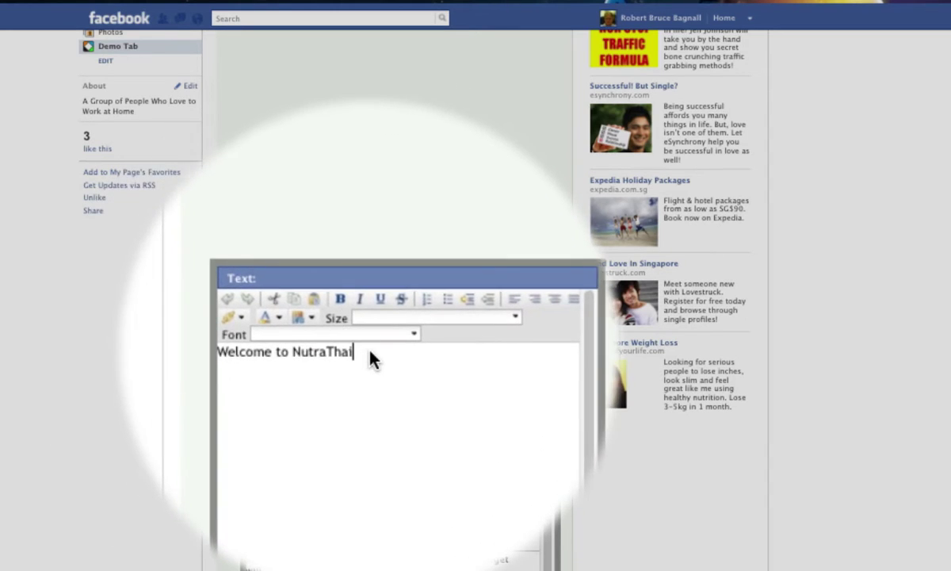
# - Center the whole "Welcome to NutraThai" line and set its font to Arial
pyautogui.moveTo(373, 357); pyautogui.dragTo(248, 346)
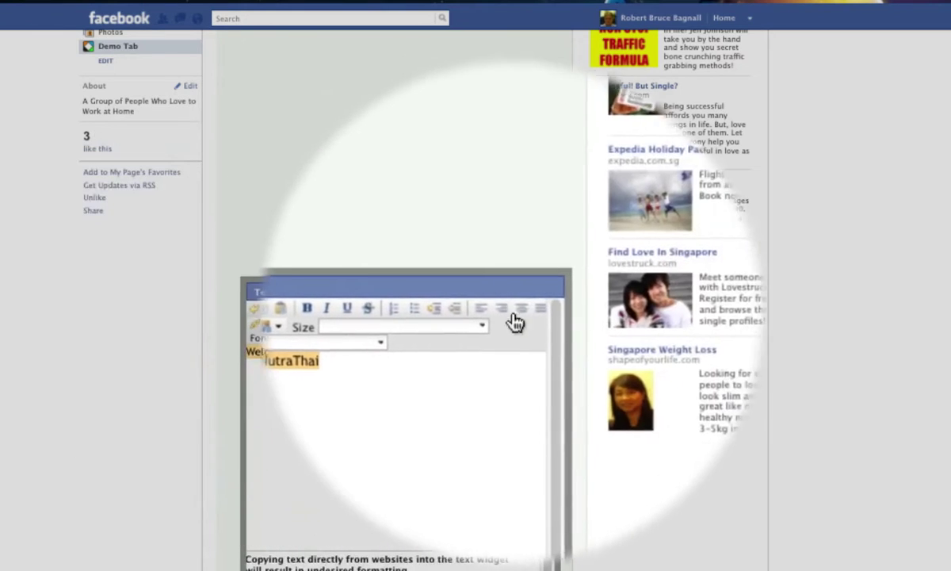
pyautogui.click(521, 312)
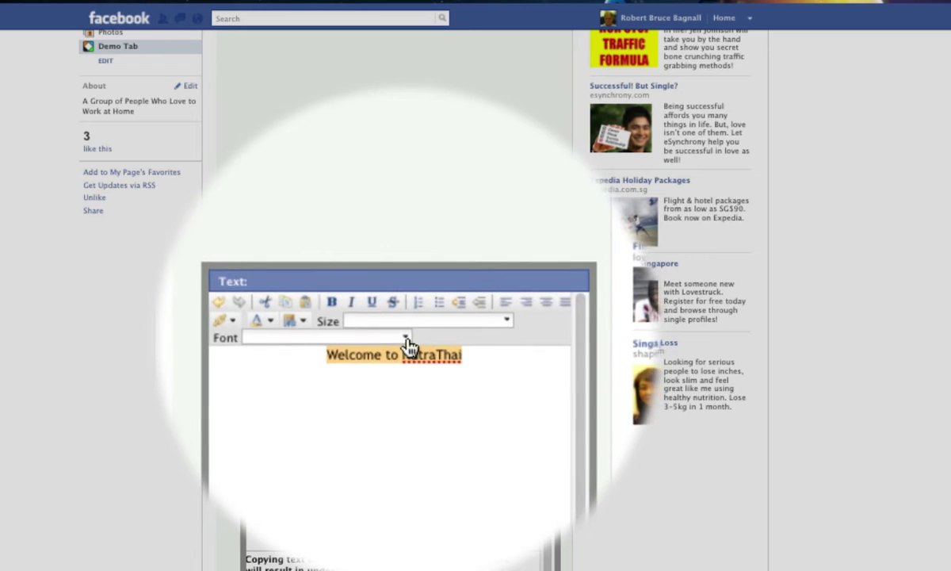
pyautogui.click(406, 338)
pyautogui.click(391, 344)
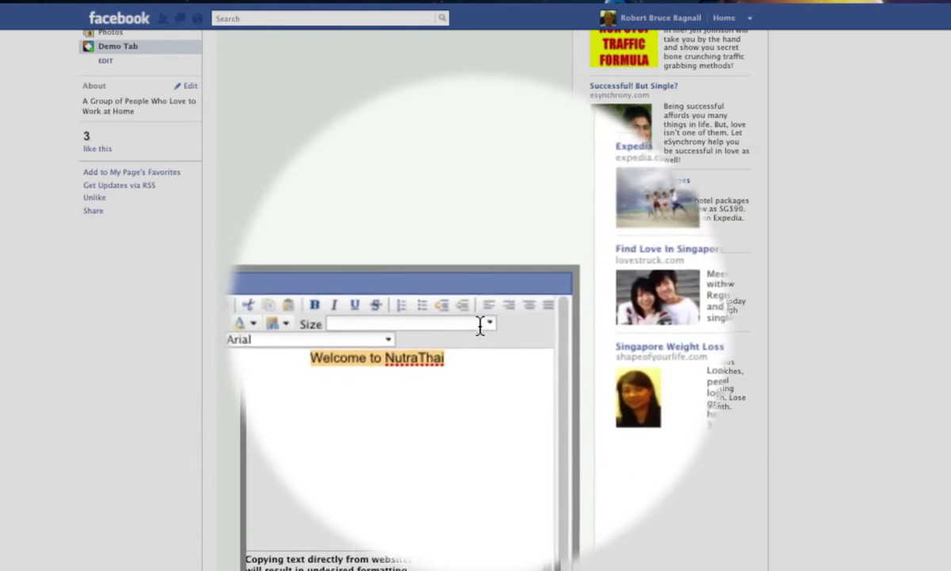
# - Set the welcome text's size to x-large and apply the text to the widget
pyautogui.click(487, 325)
pyautogui.click(487, 325)
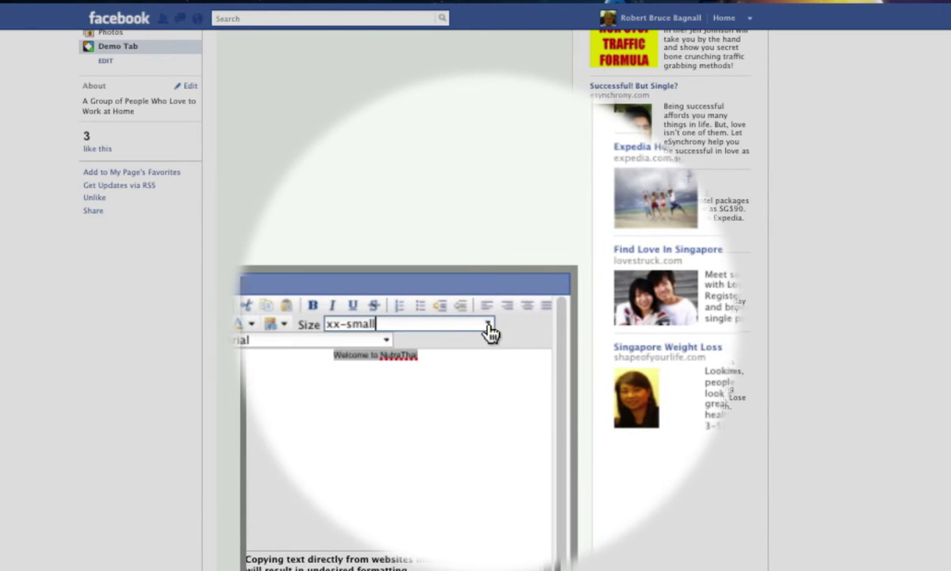
pyautogui.click(489, 330)
pyautogui.click(453, 422)
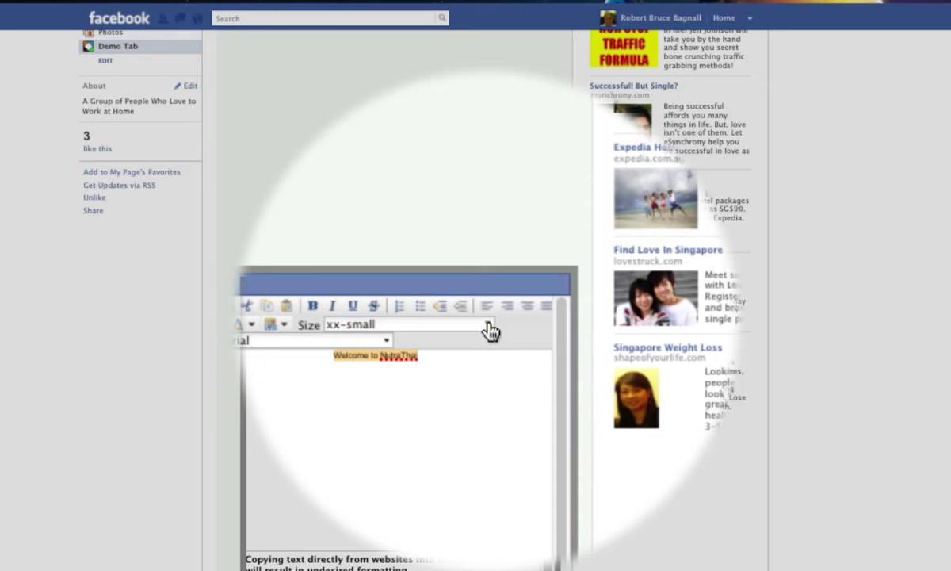
pyautogui.click(488, 329)
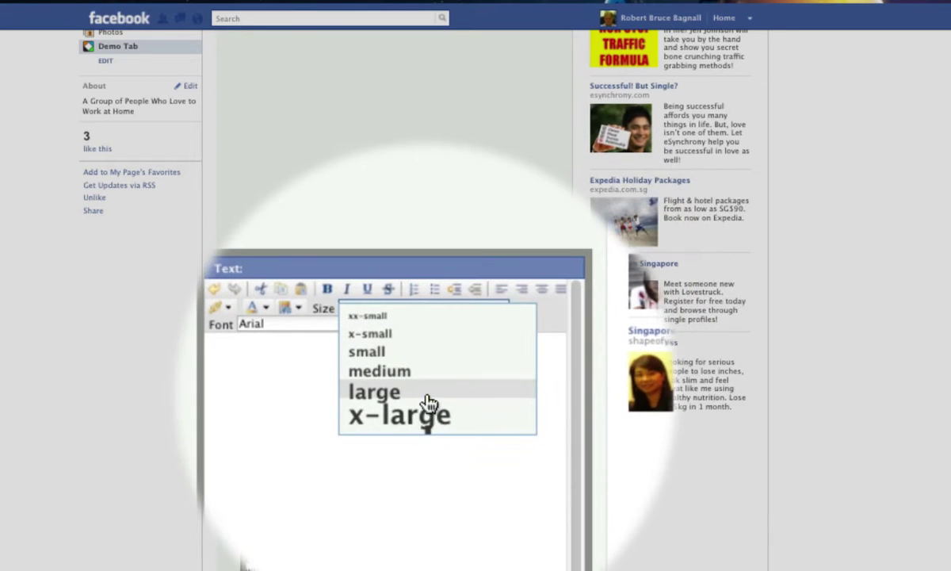
pyautogui.click(423, 417)
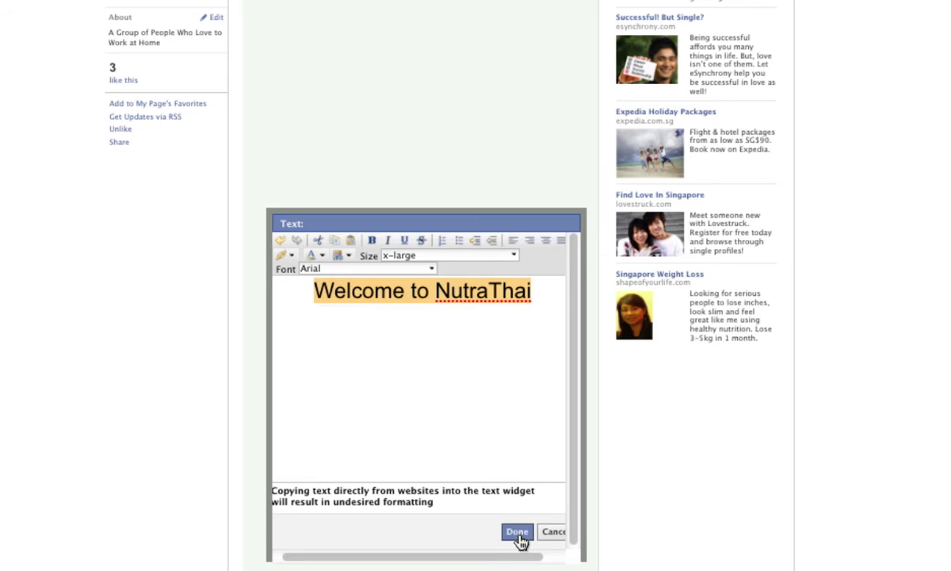
pyautogui.click(518, 532)
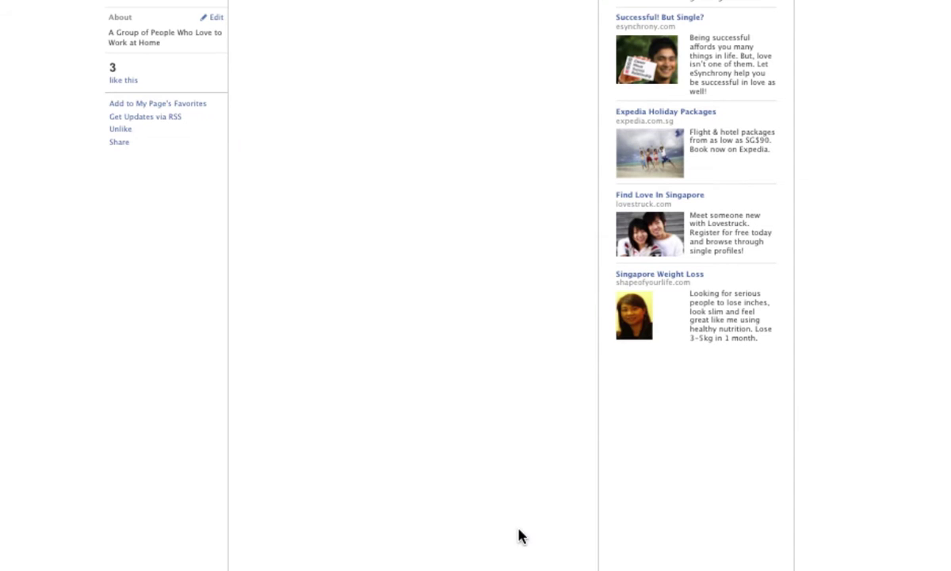
# - Move the welcome text widget to the tab's upper-left corner and resize it into a one-line banner spanning the full width
pyautogui.scroll(2, 508, 453)
pyautogui.scroll(10, 508, 453)
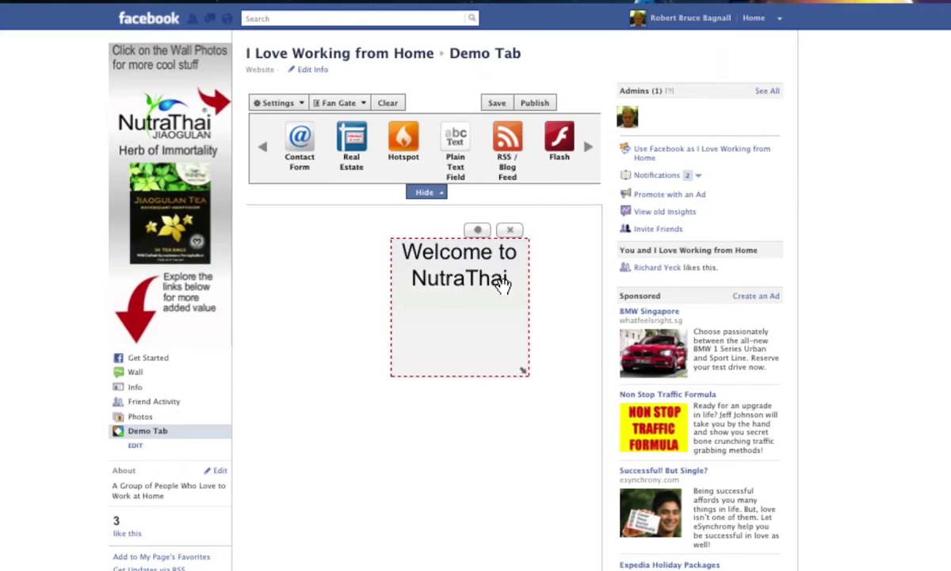
pyautogui.moveTo(502, 286); pyautogui.dragTo(344, 255)
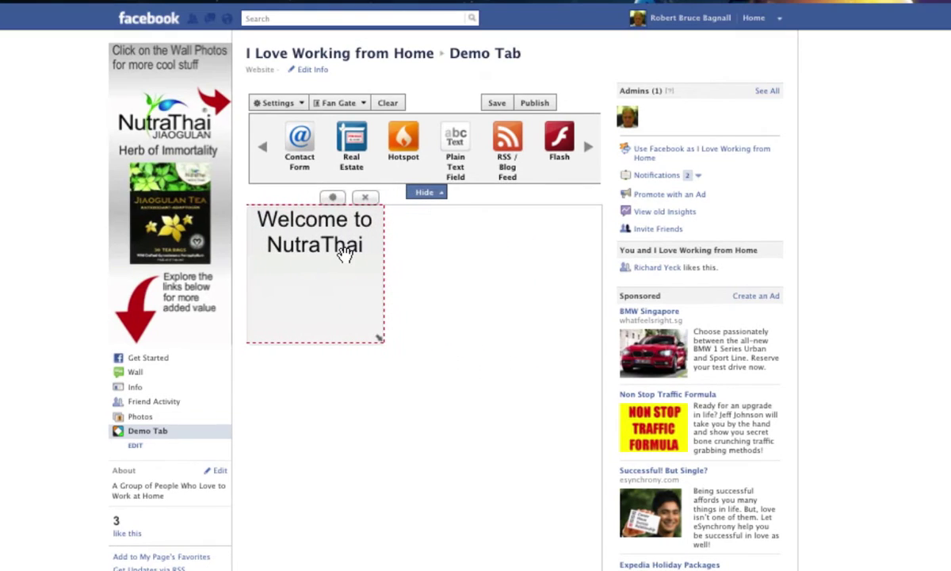
pyautogui.moveTo(379, 339)
pyautogui.mouseDown()
pyautogui.moveTo(450, 335)
pyautogui.moveTo(366, 322)
pyautogui.moveTo(385, 336)
pyautogui.mouseUp()
pyautogui.moveTo(382, 341); pyautogui.dragTo(593, 232)
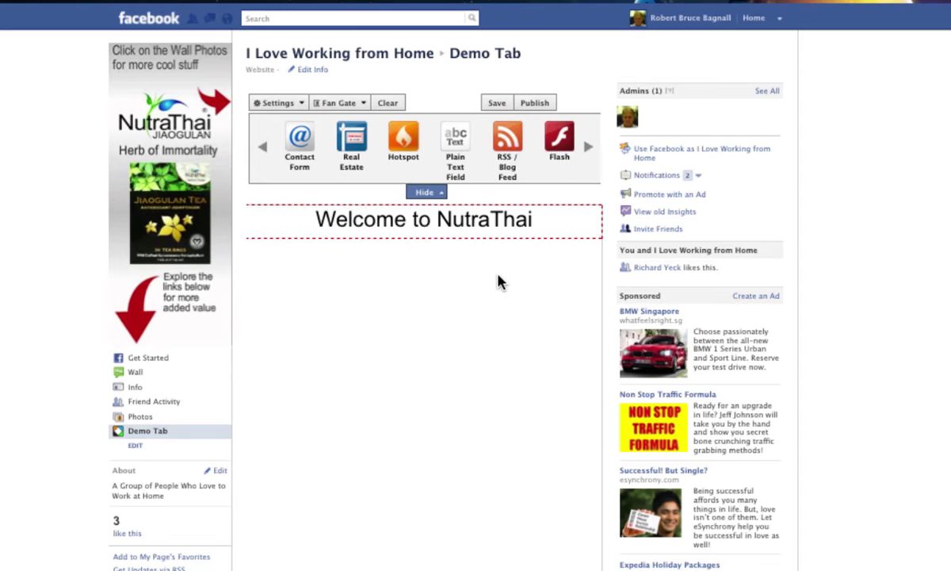
# - Reopen the welcome text widget's settings, set the whole line's size to xx-large, and apply the change
pyautogui.moveTo(482, 214)
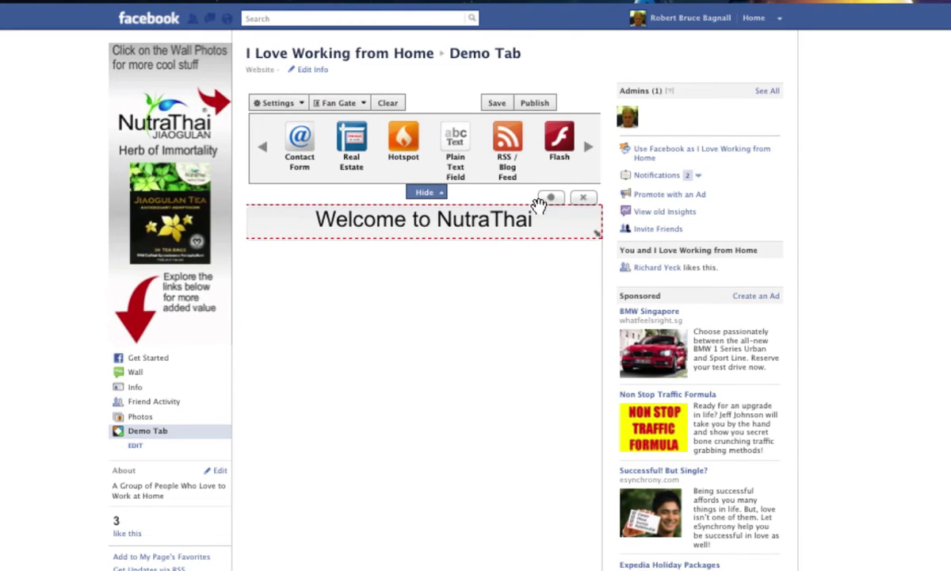
pyautogui.scroll(-2, 548, 198)
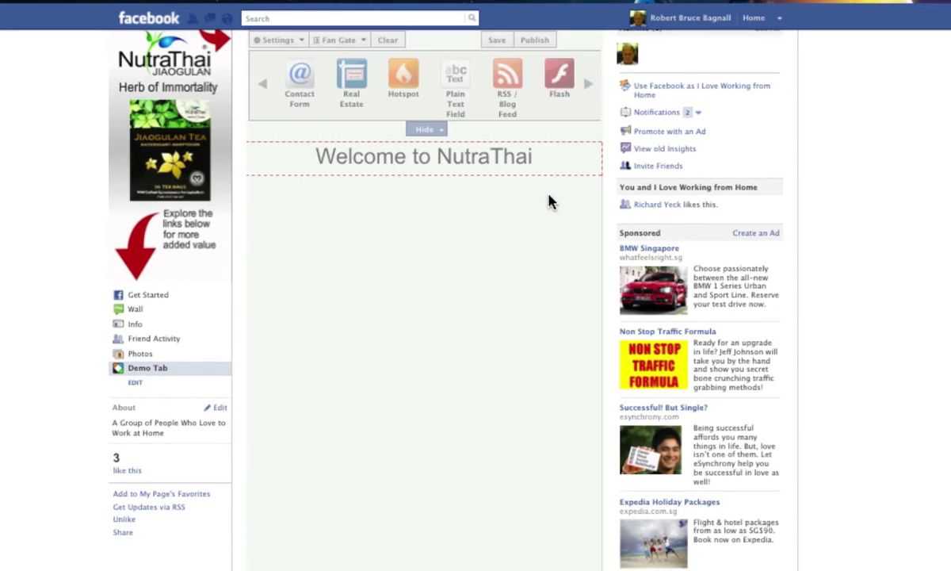
pyautogui.scroll(-6, 412, 370)
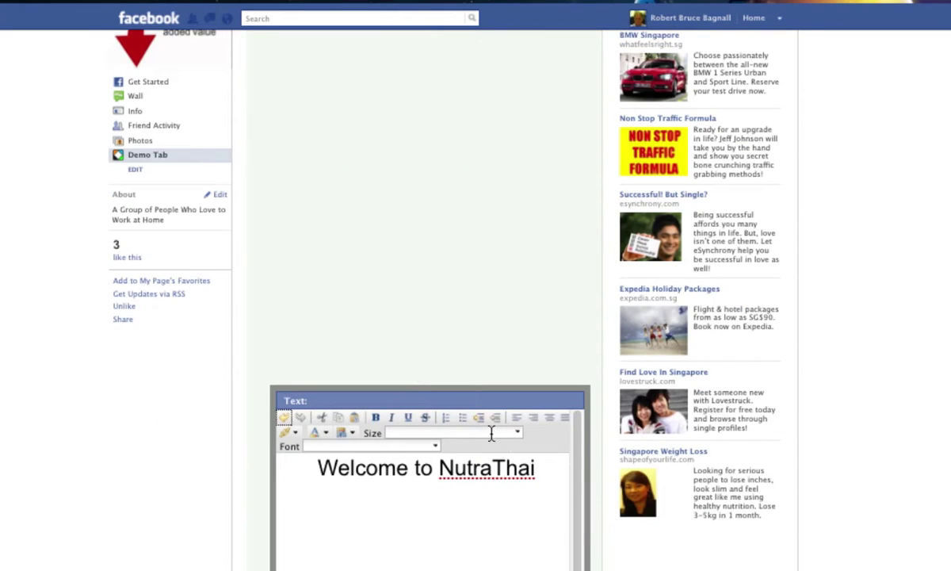
pyautogui.moveTo(539, 469); pyautogui.dragTo(343, 468)
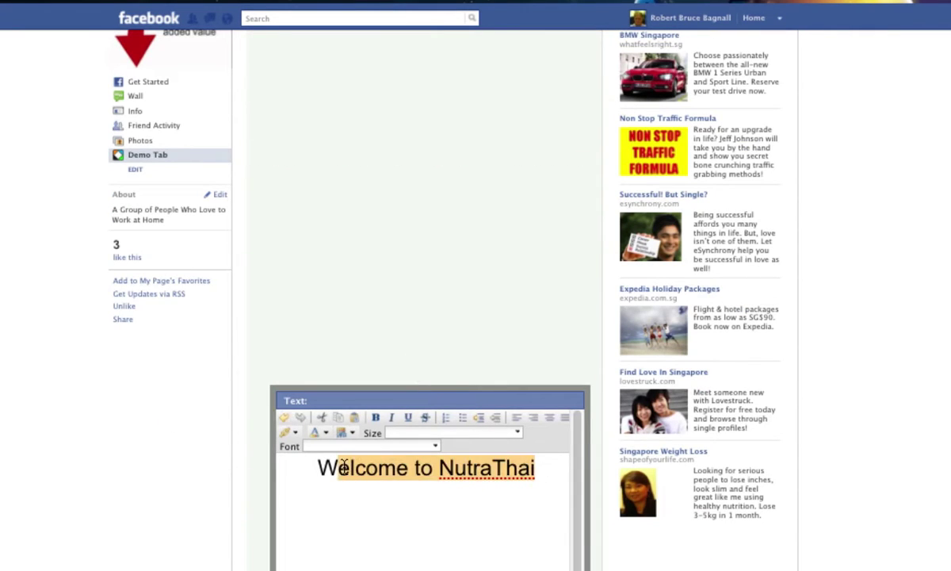
pyautogui.moveTo(544, 469); pyautogui.dragTo(320, 466)
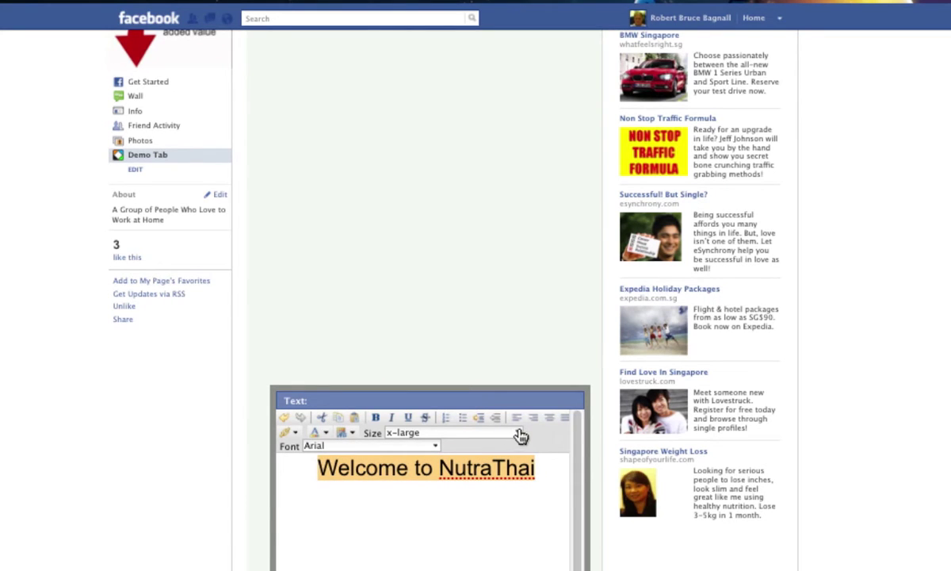
pyautogui.click(520, 435)
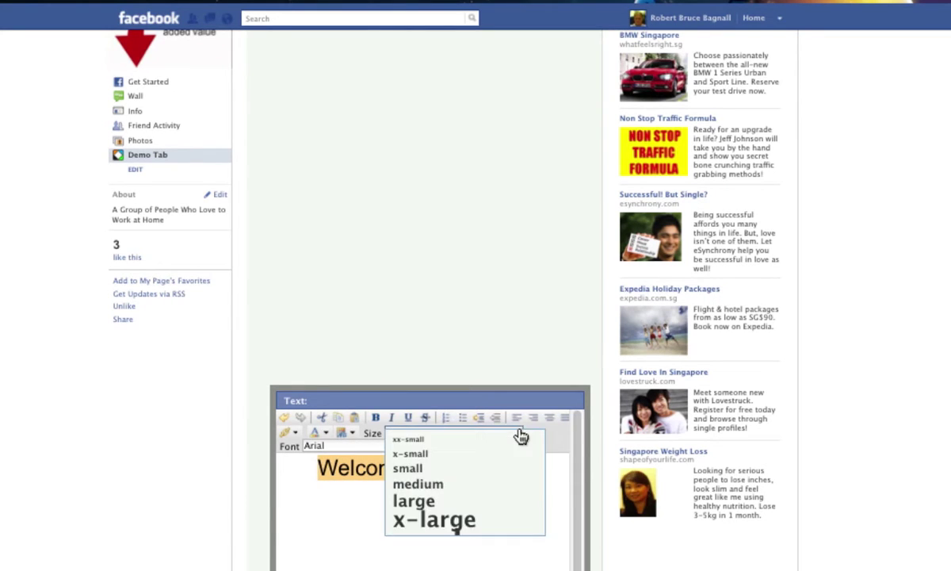
pyautogui.click(491, 534)
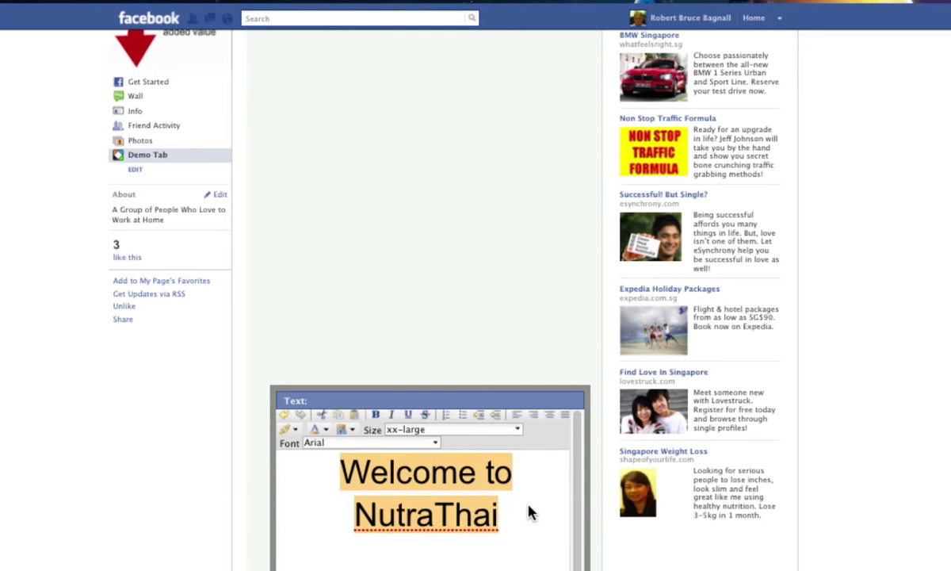
pyautogui.scroll(-3, 793, 317)
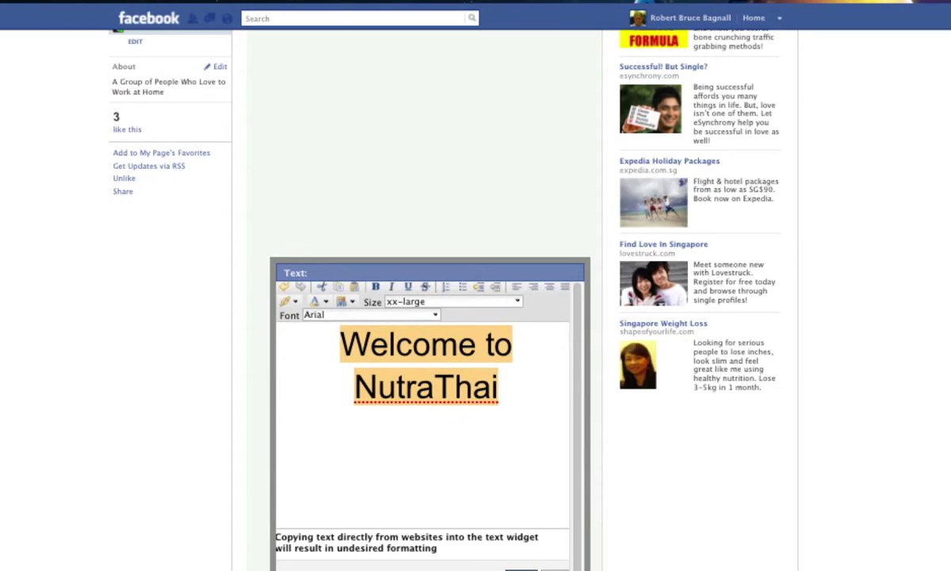
pyautogui.click(521, 566)
# - Find the Images widget among the available widgets and place it below the welcome text
pyautogui.scroll(10, 492, 528)
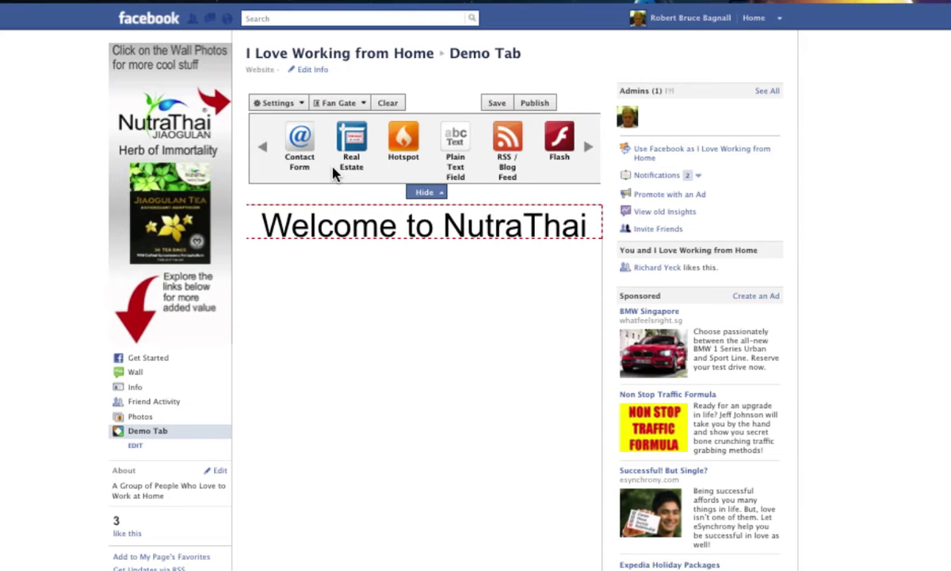
pyautogui.click(585, 149)
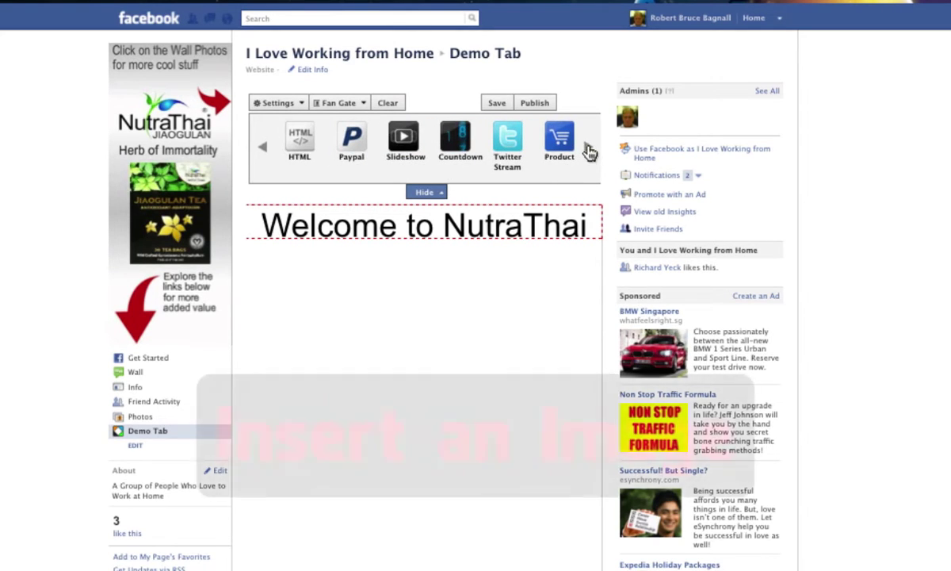
pyautogui.click(586, 148)
pyautogui.click(586, 149)
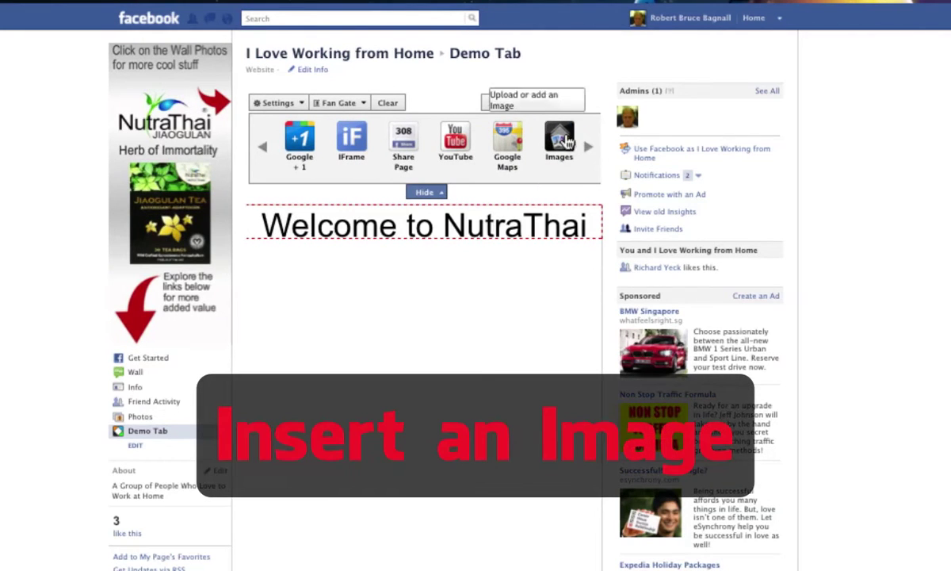
pyautogui.moveTo(546, 126); pyautogui.dragTo(355, 297)
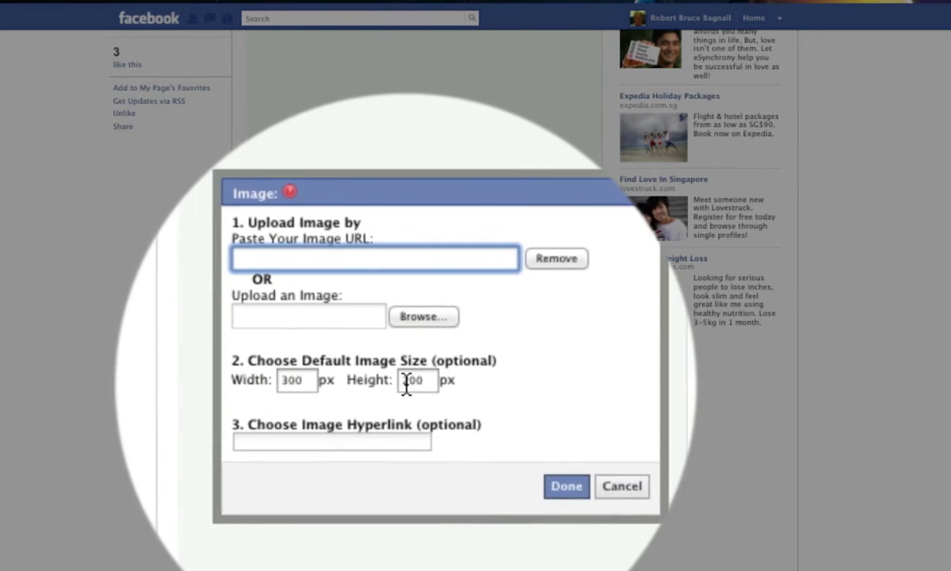
# - Upload the vid-email…tes-1.jpg picture with the black frame and grey bar into the image widget and apply it
pyautogui.scroll(1, 405, 386)
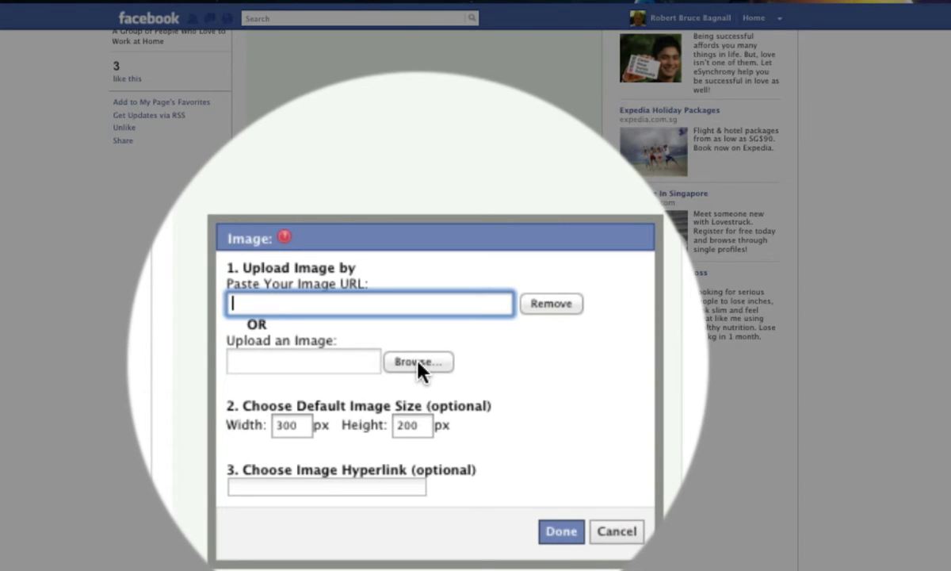
pyautogui.click(418, 361)
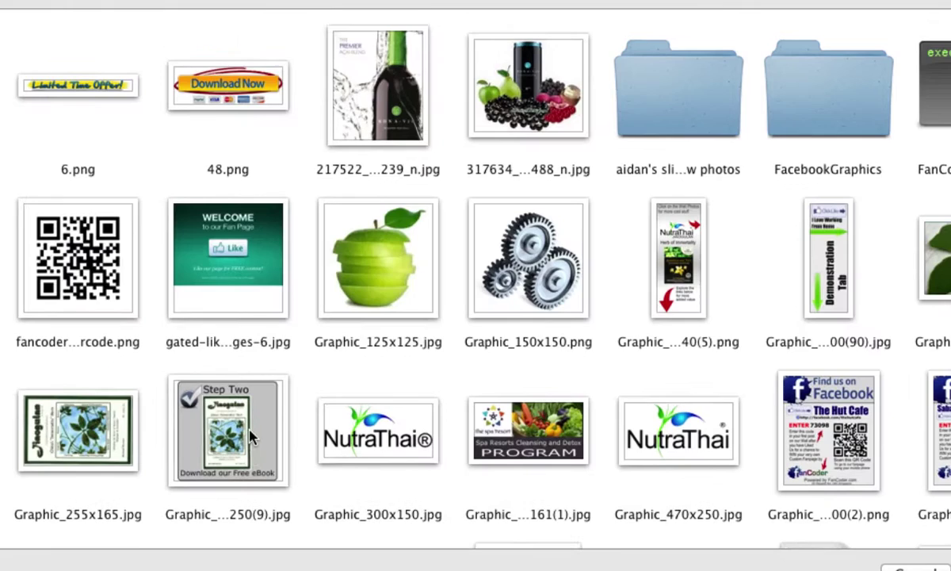
pyautogui.scroll(-5, 240, 425)
pyautogui.scroll(5, 249, 432)
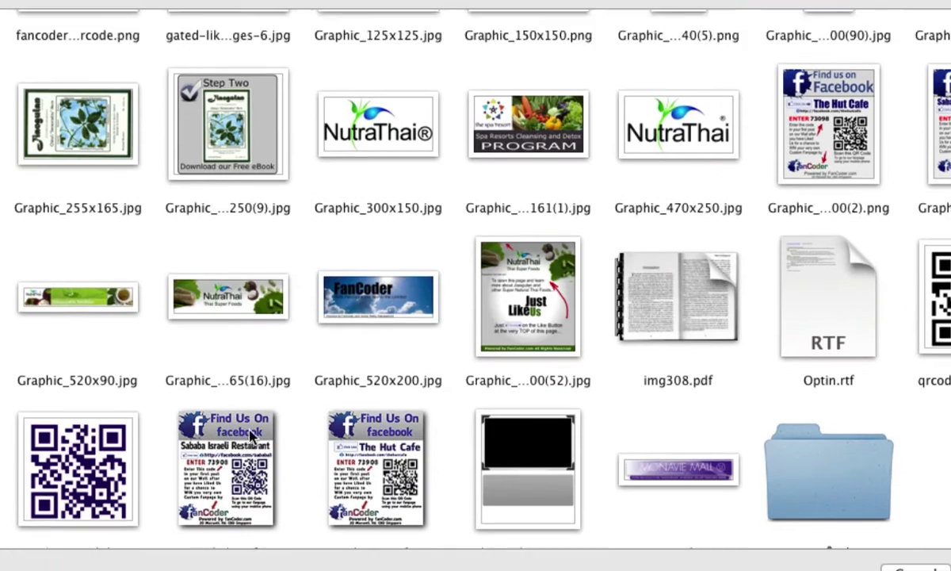
pyautogui.scroll(-5, 250, 432)
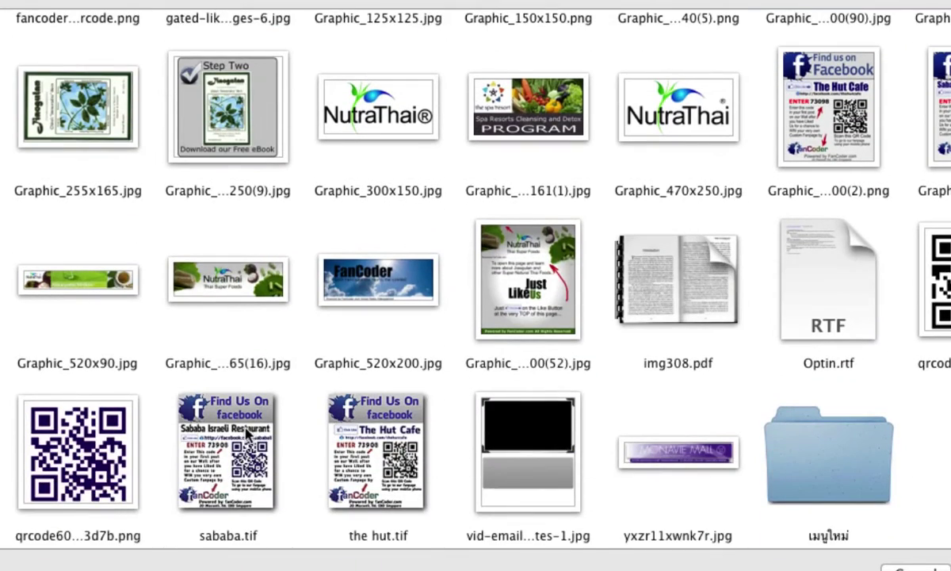
pyautogui.doubleClick(529, 445)
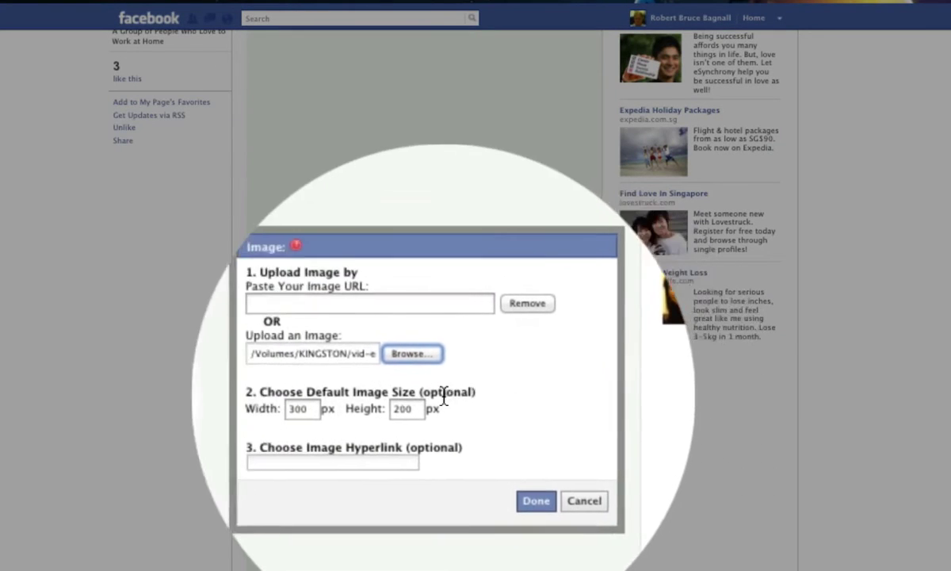
pyautogui.click(515, 474)
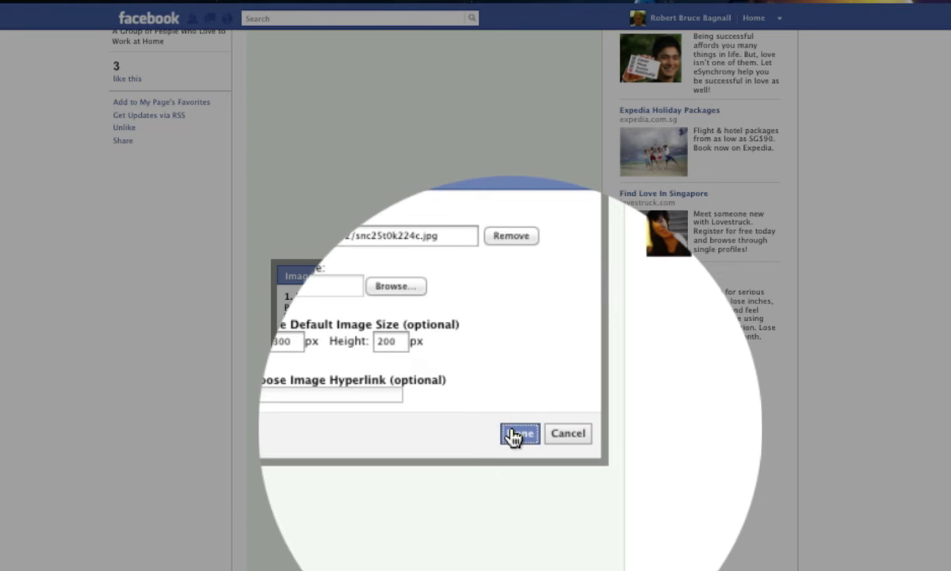
pyautogui.click(514, 433)
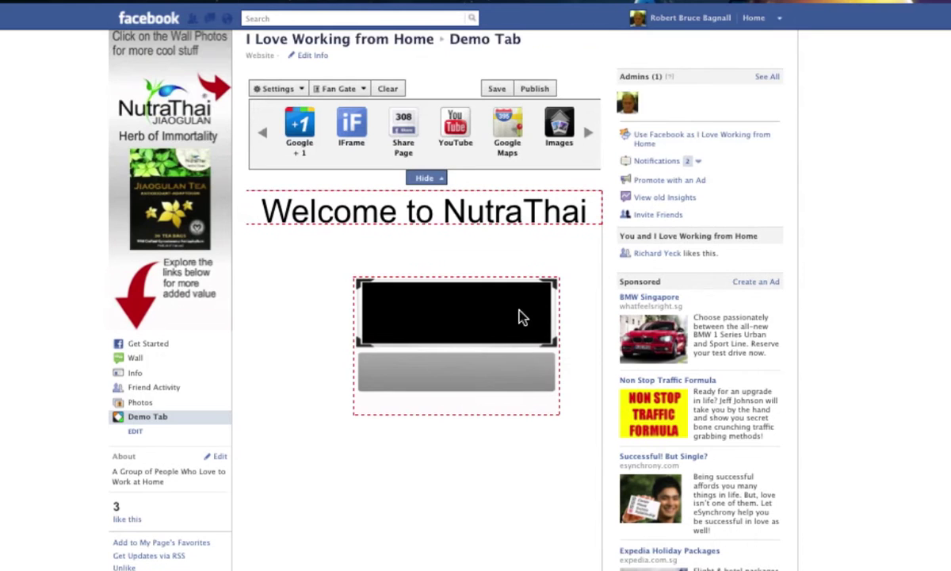
# - Move the image widget directly under the welcome text and enlarge it to the tab's full width, stretching it downwards for a taller black frame
pyautogui.moveTo(506, 323); pyautogui.dragTo(367, 272)
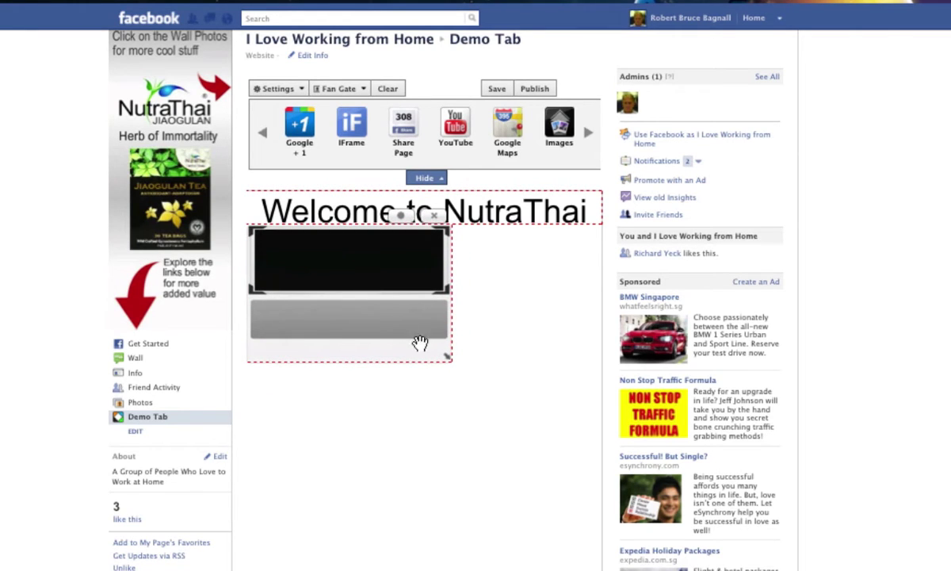
pyautogui.moveTo(448, 359); pyautogui.dragTo(589, 570)
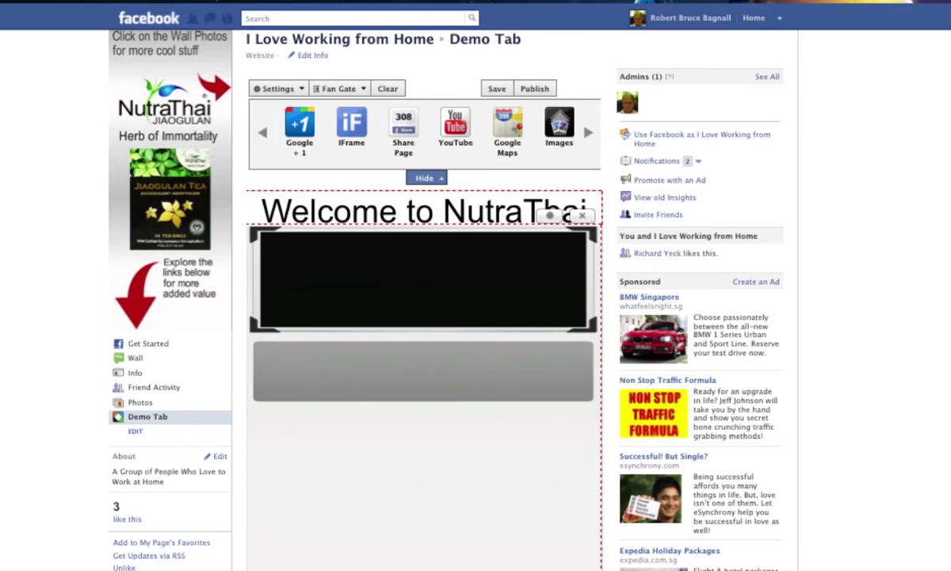
pyautogui.scroll(-5, 573, 507)
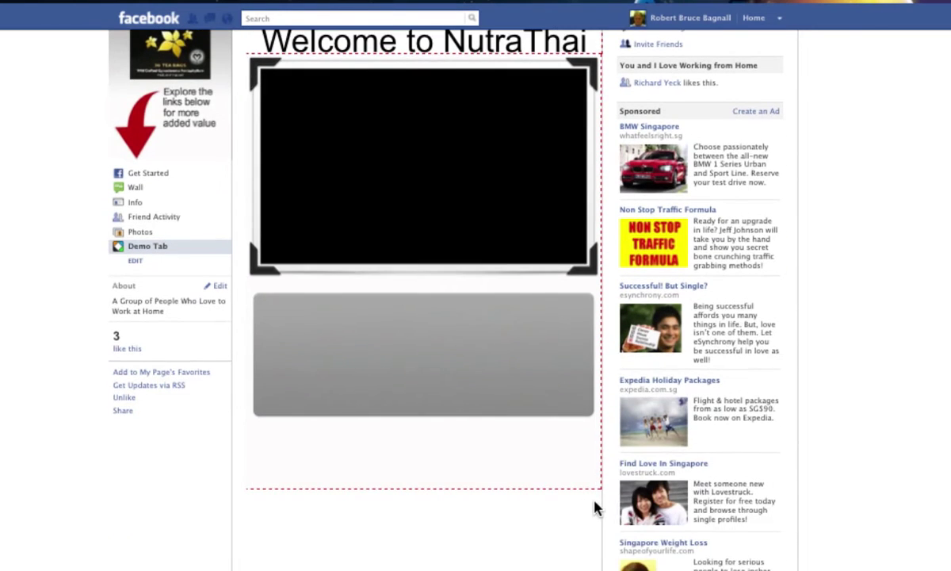
pyautogui.moveTo(597, 487); pyautogui.dragTo(597, 564)
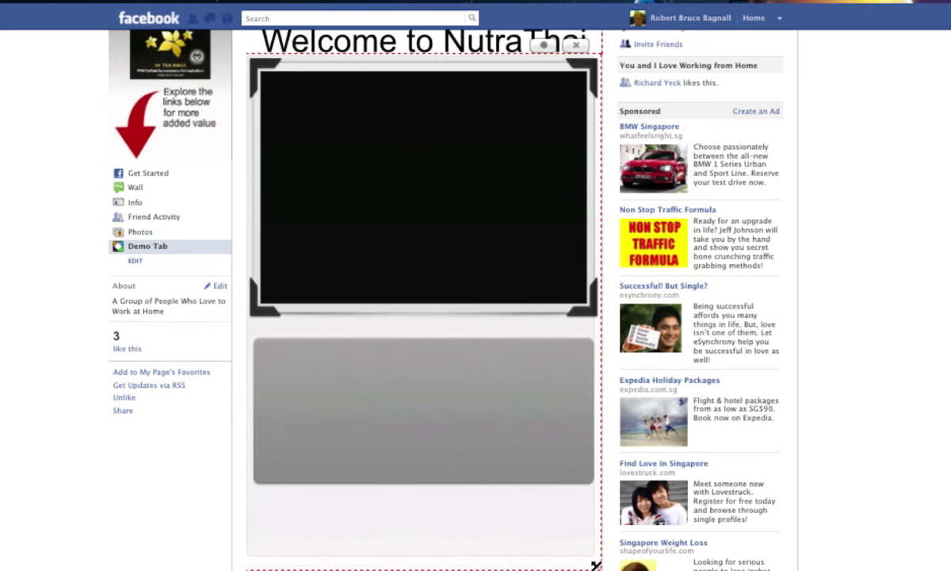
# - Add a YouTube widget to the tab and bring up its video settings below the picture
pyautogui.scroll(1, 578, 513)
pyautogui.scroll(4, 577, 514)
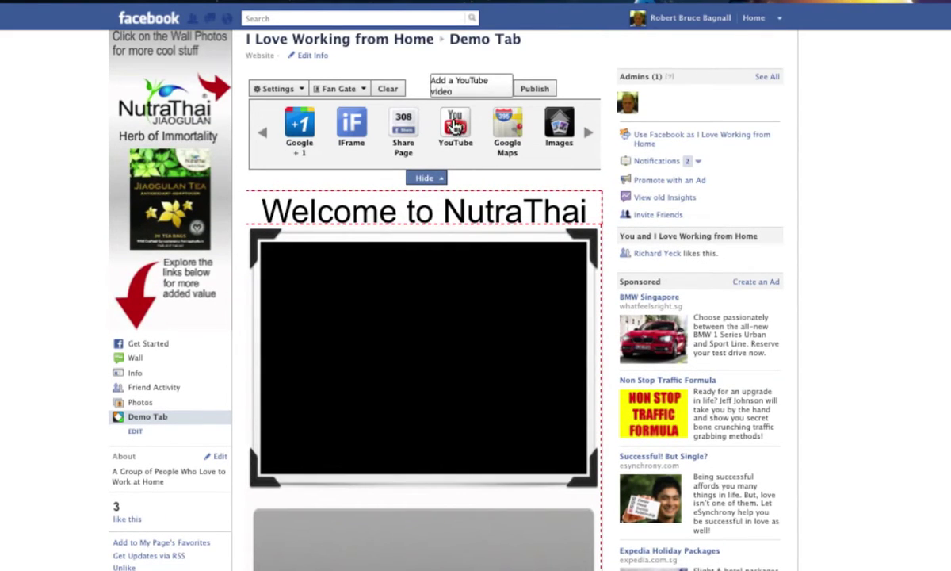
pyautogui.moveTo(456, 129); pyautogui.dragTo(385, 327)
pyautogui.scroll(-4, 380, 327)
pyautogui.scroll(-8, 382, 328)
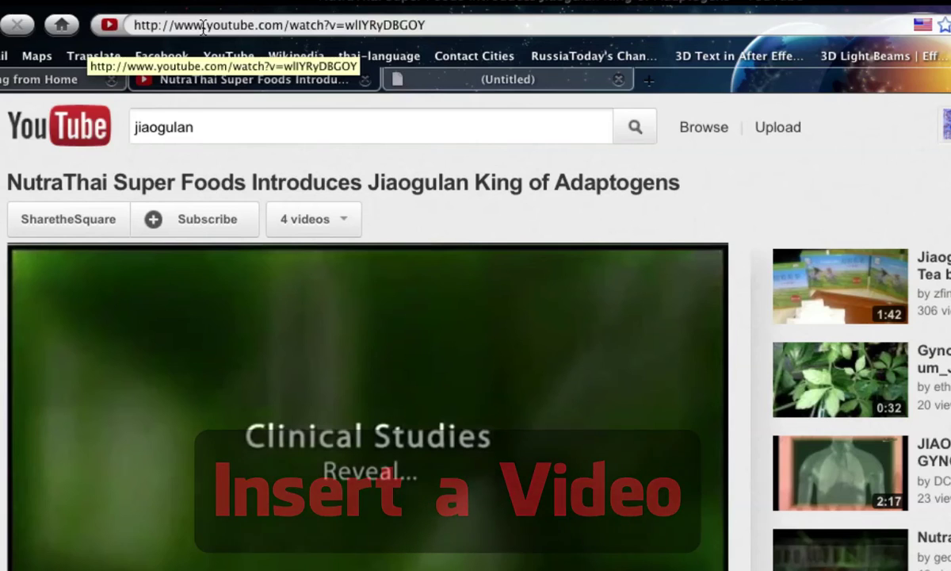
# - Copy the address of the NutraThai Jiaogulan King of Adaptogens video on YouTube and paste it into the widget's video URL
pyautogui.click(200, 24)
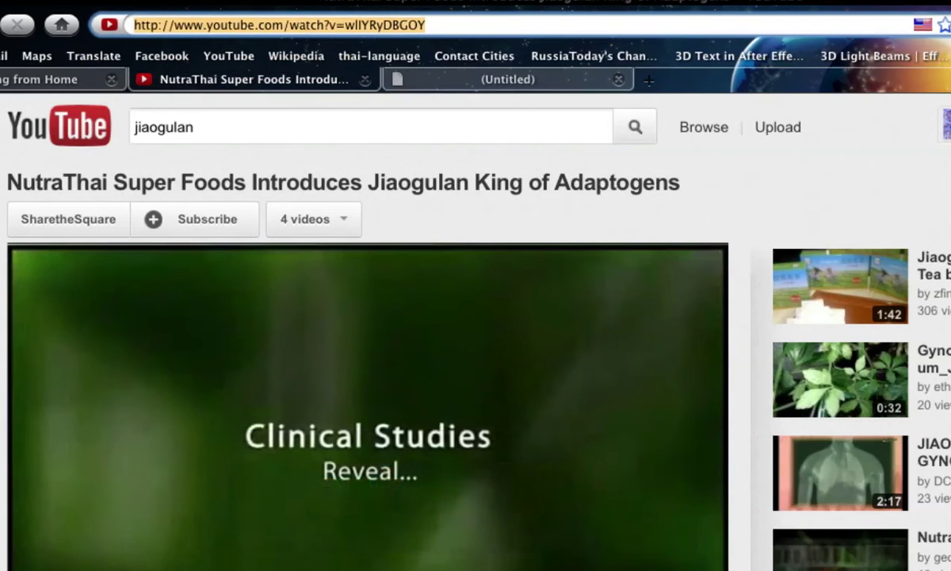
pyautogui.rightClick(324, 23)
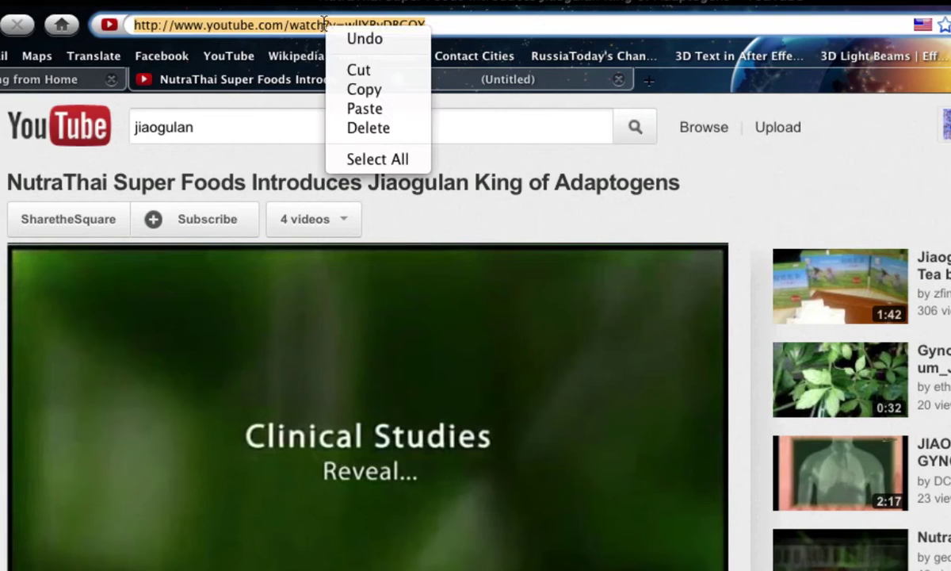
pyautogui.click(370, 90)
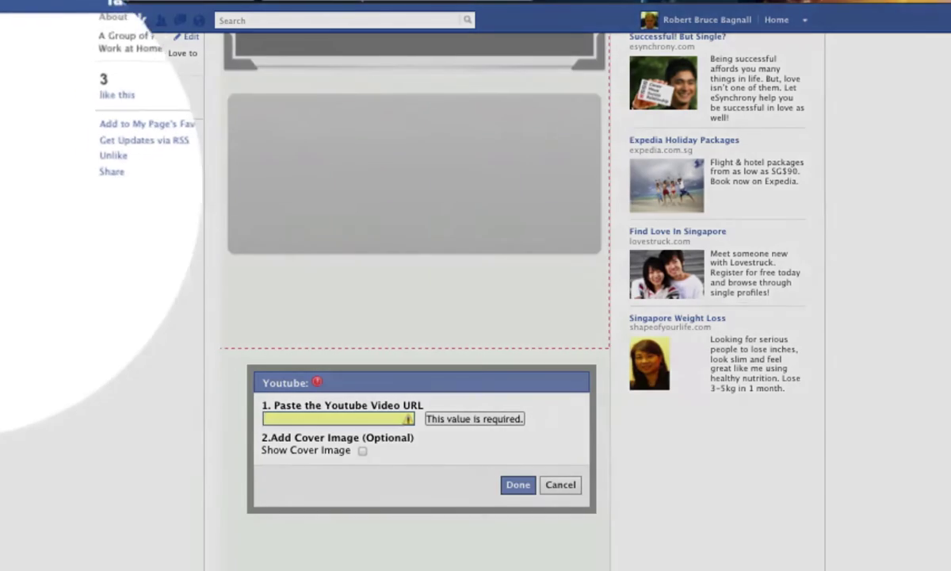
pyautogui.scroll(-1, 9, 192)
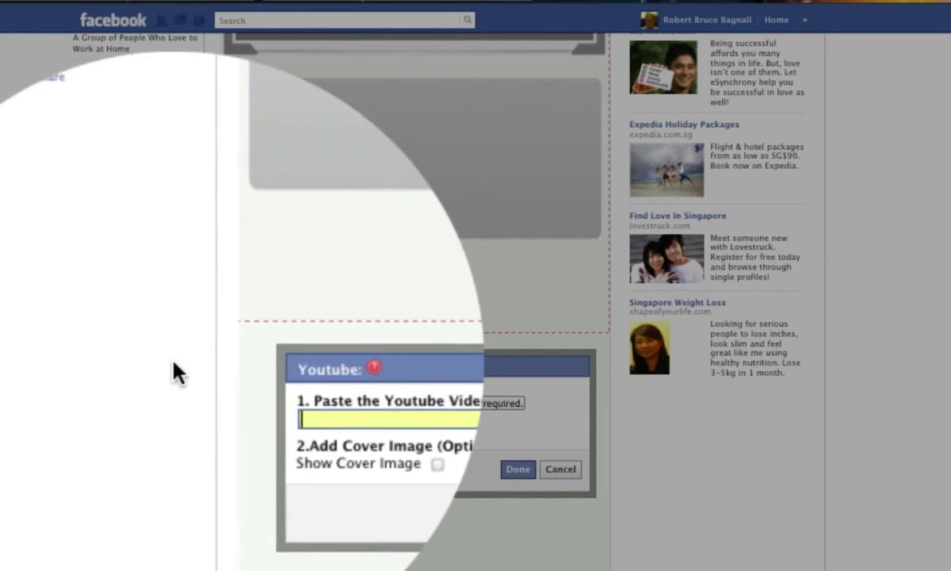
pyautogui.rightClick(280, 402)
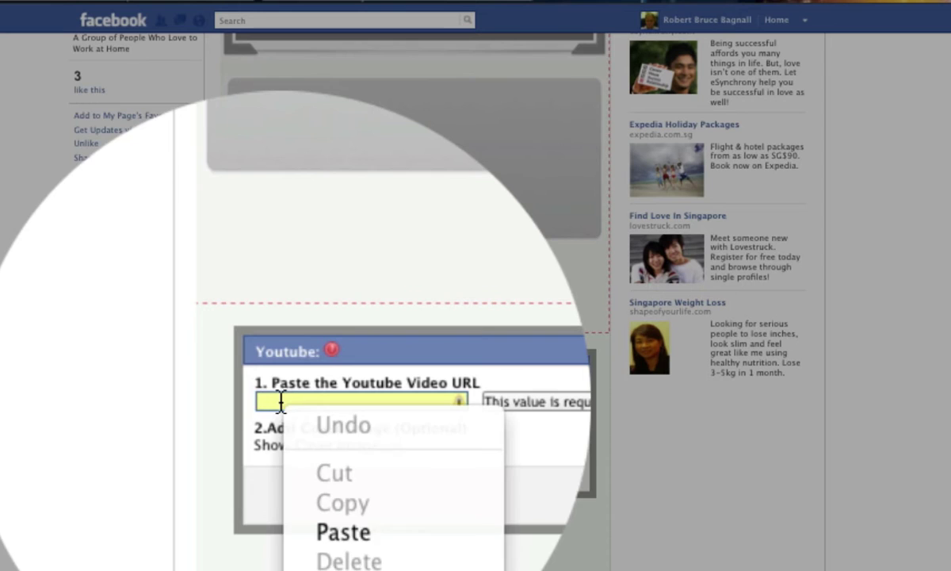
pyautogui.click(331, 410)
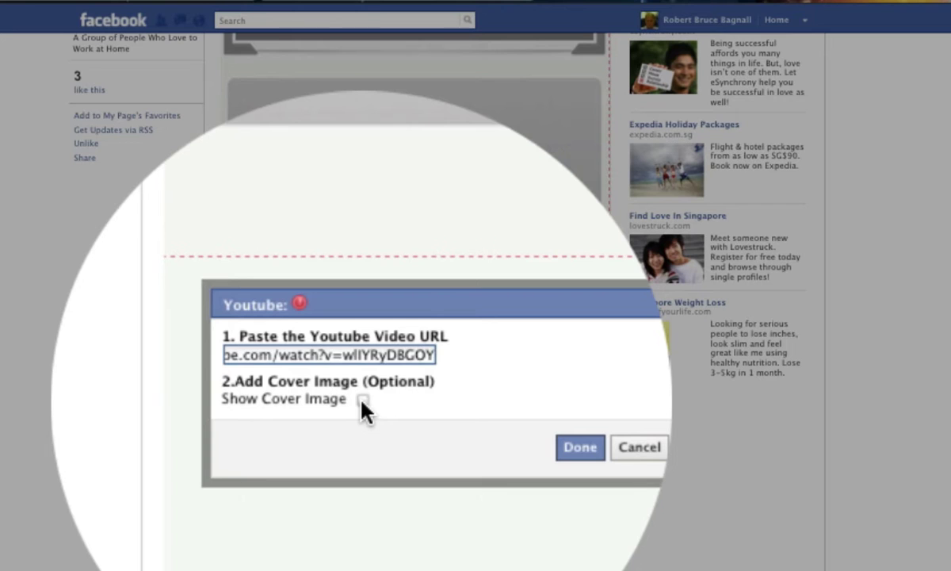
# - Enable the YouTube widget's cover image option to look at its image fields, and disable it again
pyautogui.click(363, 400)
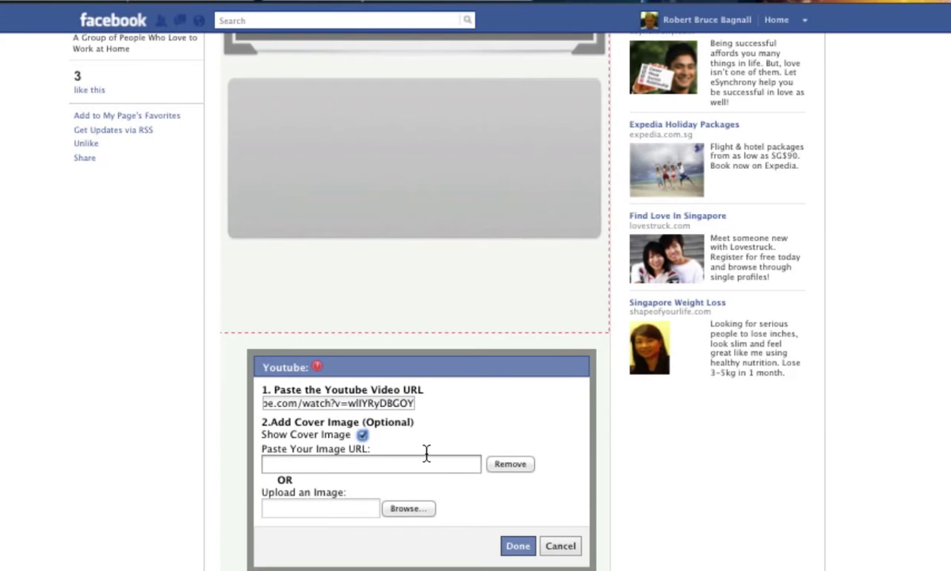
pyautogui.scroll(-3, 446, 433)
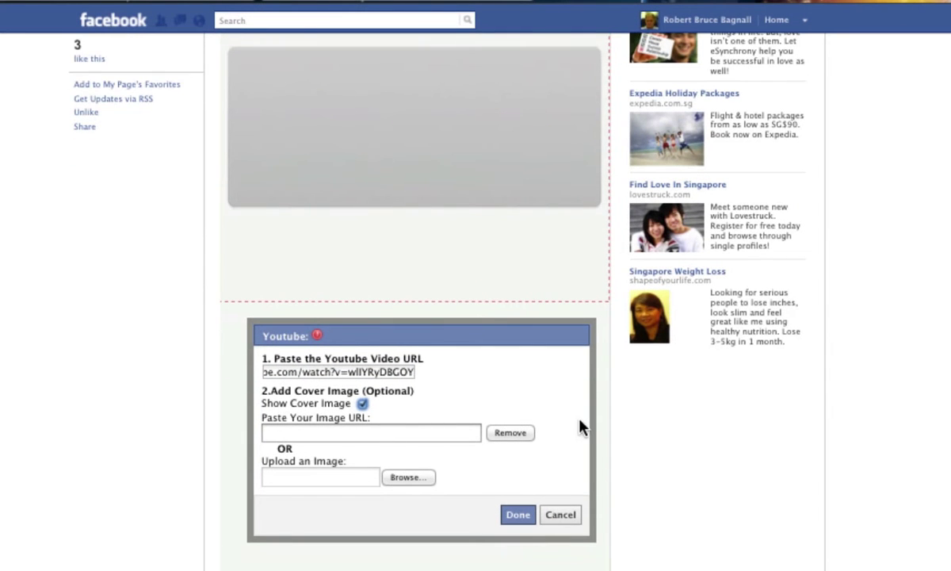
pyautogui.scroll(-1, 563, 433)
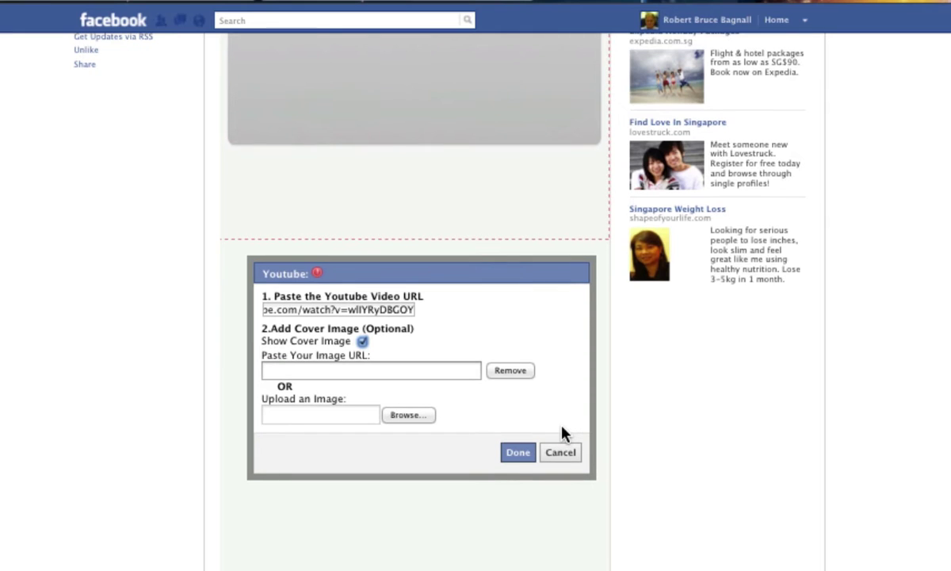
pyautogui.scroll(1, 476, 424)
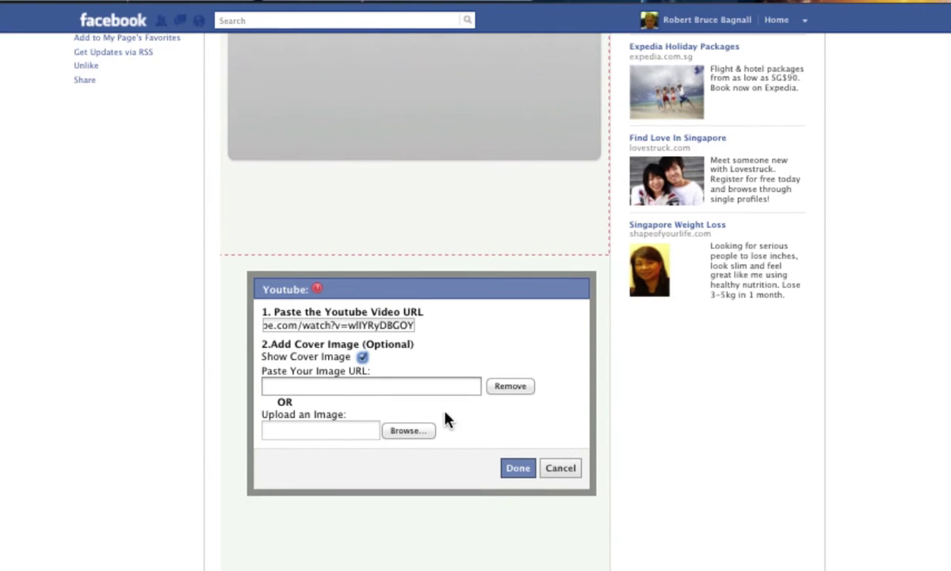
pyautogui.click(362, 361)
pyautogui.scroll(-1, 362, 361)
pyautogui.scroll(3, 362, 361)
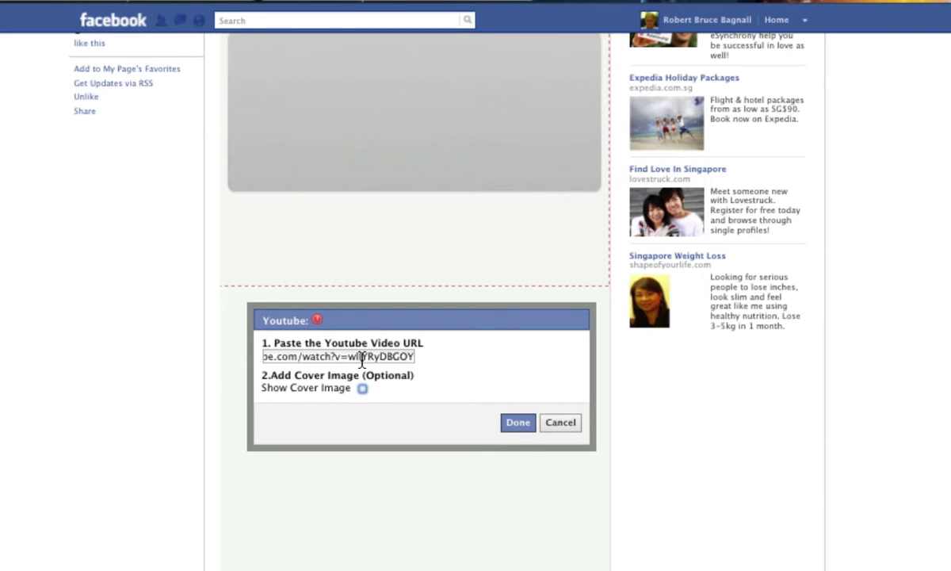
# - Apply the YouTube widget settings, move the video into the picture's black frame, and size it to fit inside
pyautogui.click(519, 423)
pyautogui.scroll(7, 520, 425)
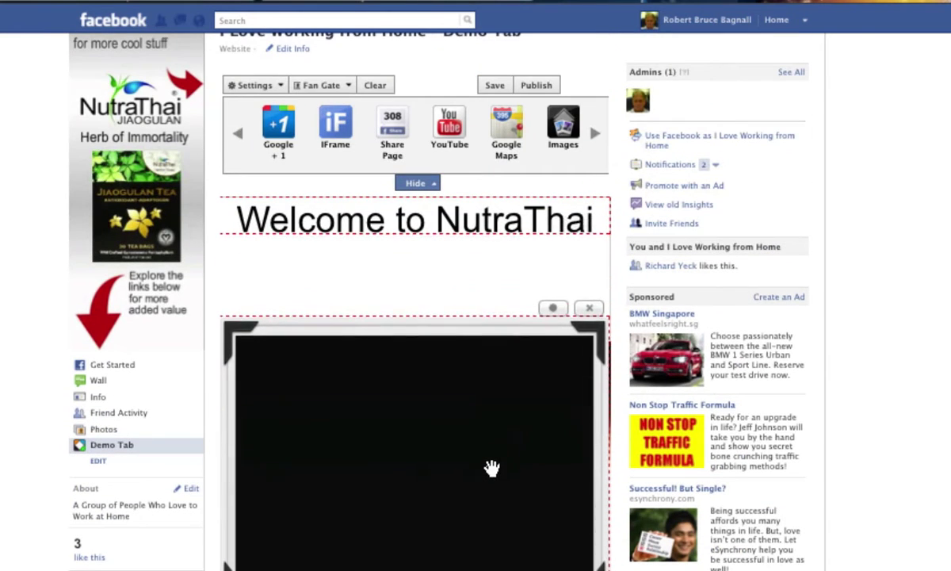
pyautogui.moveTo(481, 402); pyautogui.dragTo(416, 567)
pyautogui.press('super+minus')
pyautogui.scroll(-5, 340, 351)
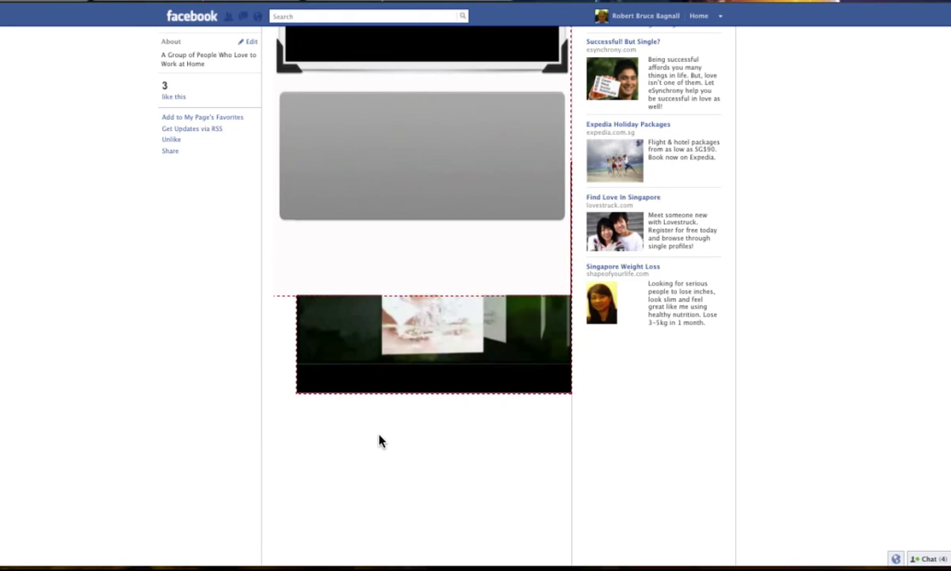
pyautogui.moveTo(389, 361)
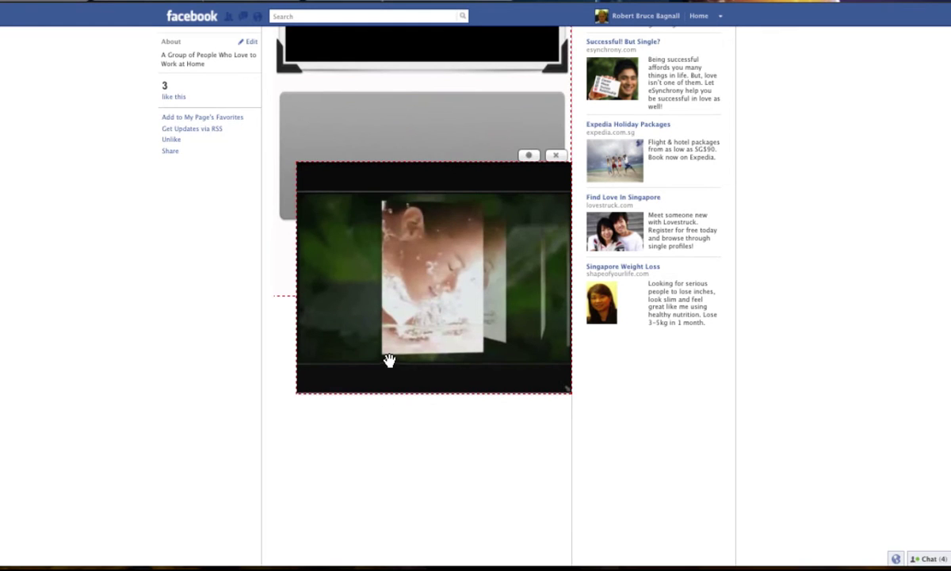
pyautogui.moveTo(389, 361); pyautogui.dragTo(376, 27)
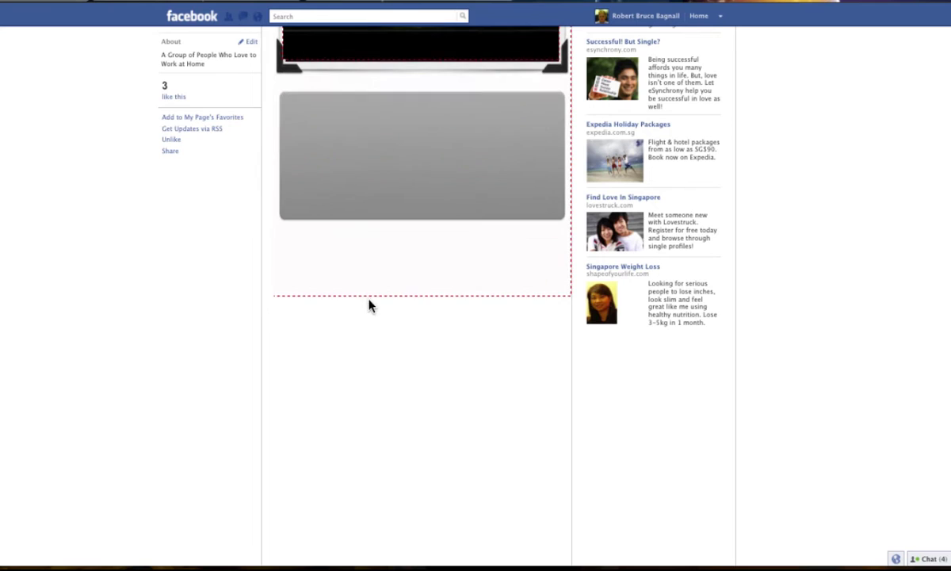
pyautogui.scroll(5, 386, 291)
pyautogui.scroll(1, 388, 291)
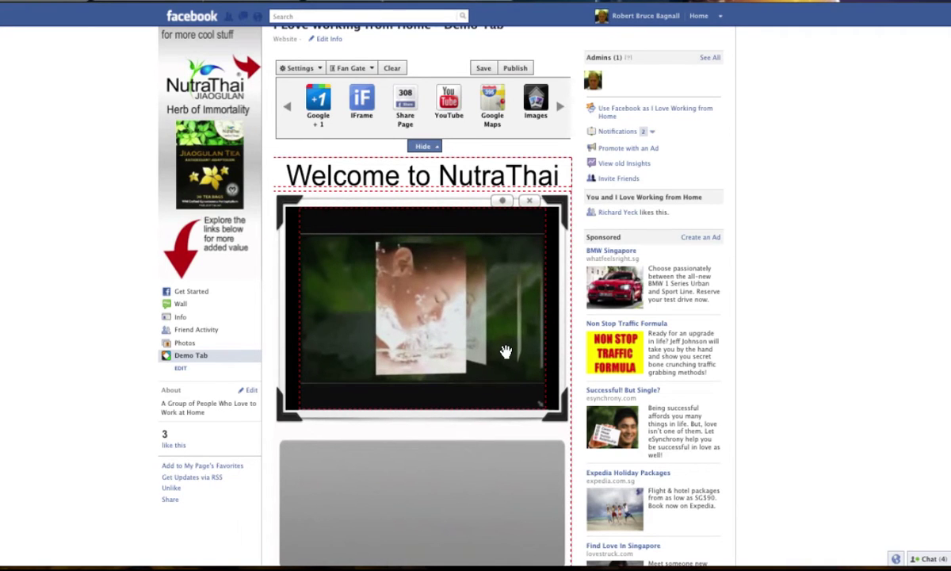
pyautogui.scroll(-3, 769, 356)
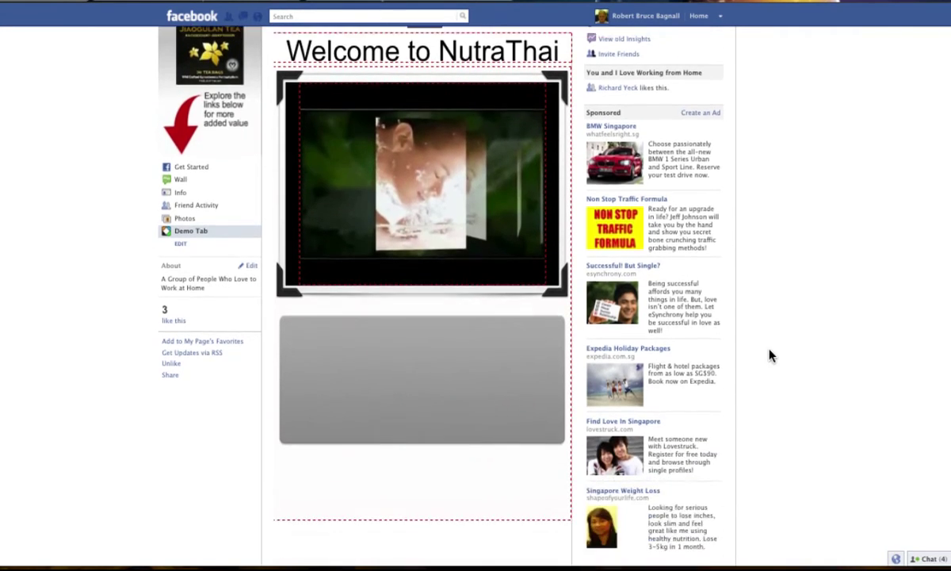
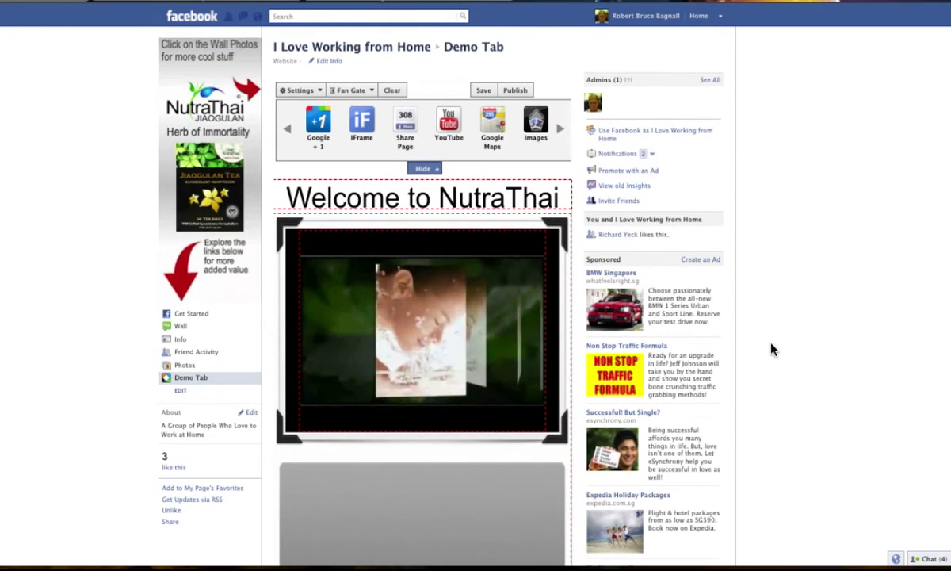
pyautogui.scroll(-3, 822, 349)
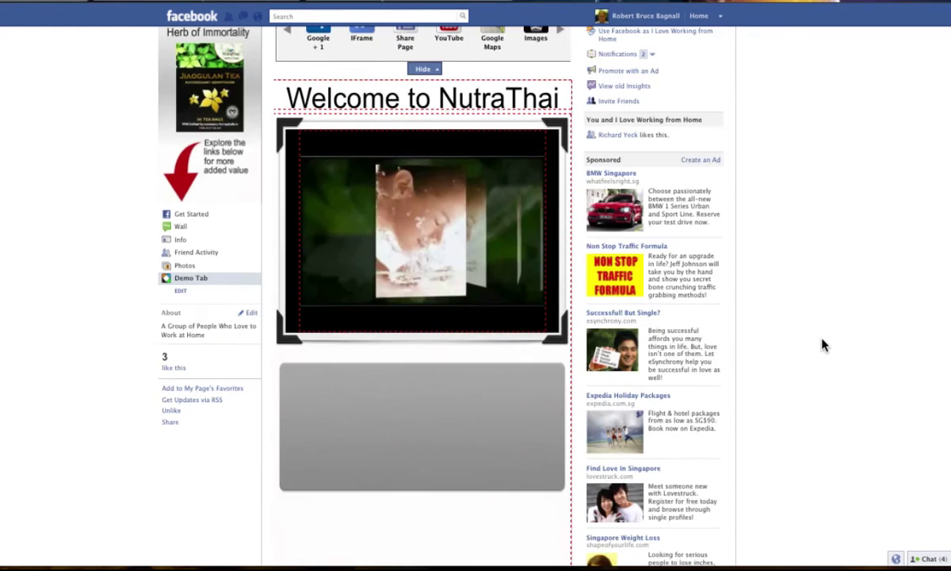
pyautogui.scroll(3, 823, 345)
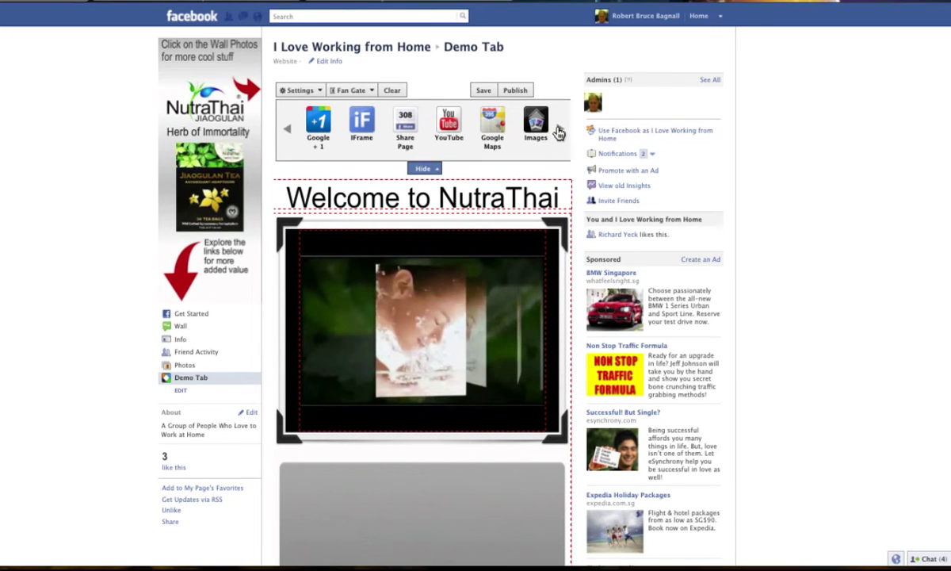
# - Browse through the available widgets to find the HTML widget and place it over the grey bar beneath the video
pyautogui.click(559, 131)
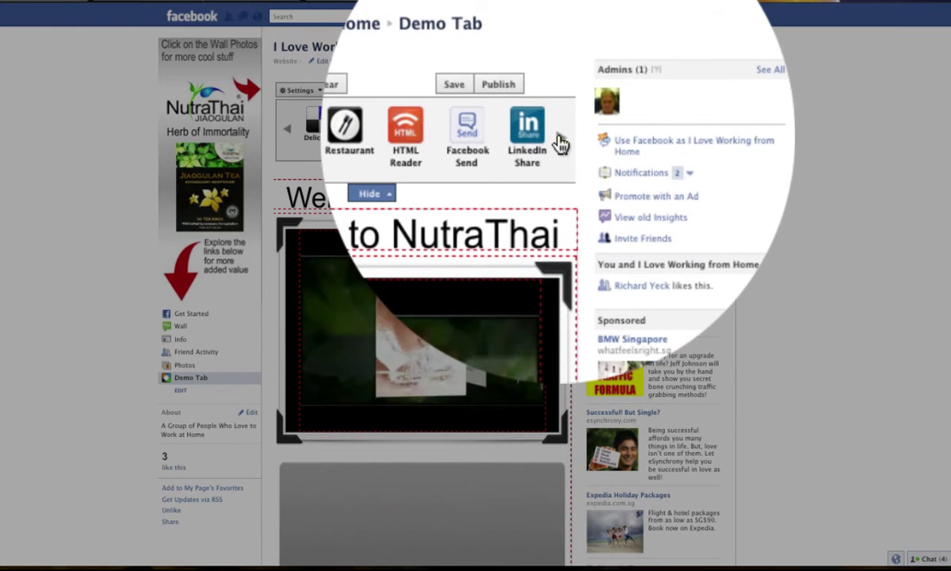
pyautogui.click(559, 141)
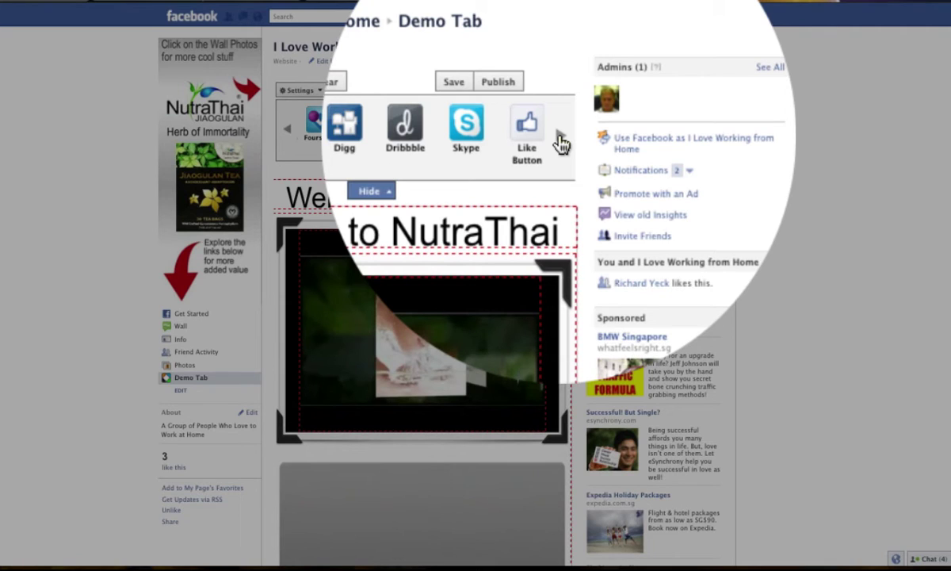
pyautogui.click(559, 141)
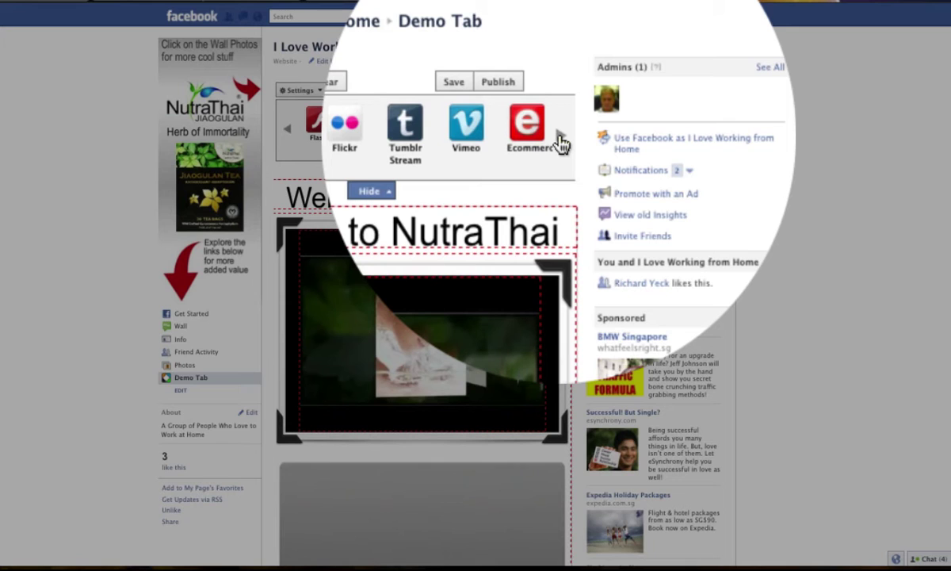
pyautogui.click(560, 141)
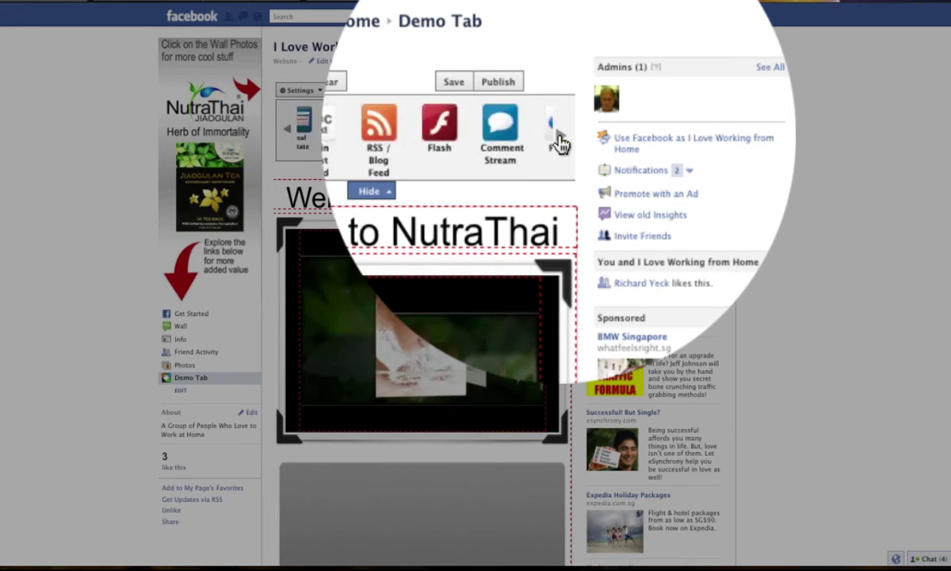
pyautogui.click(560, 141)
pyautogui.click(560, 141)
pyautogui.click(560, 141)
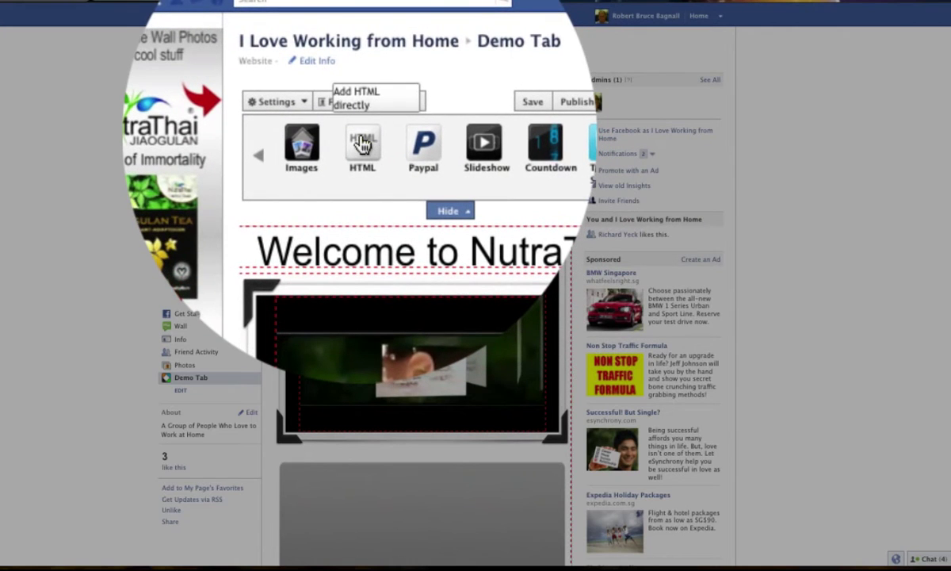
pyautogui.moveTo(362, 144); pyautogui.dragTo(354, 492)
pyautogui.scroll(-5, 361, 472)
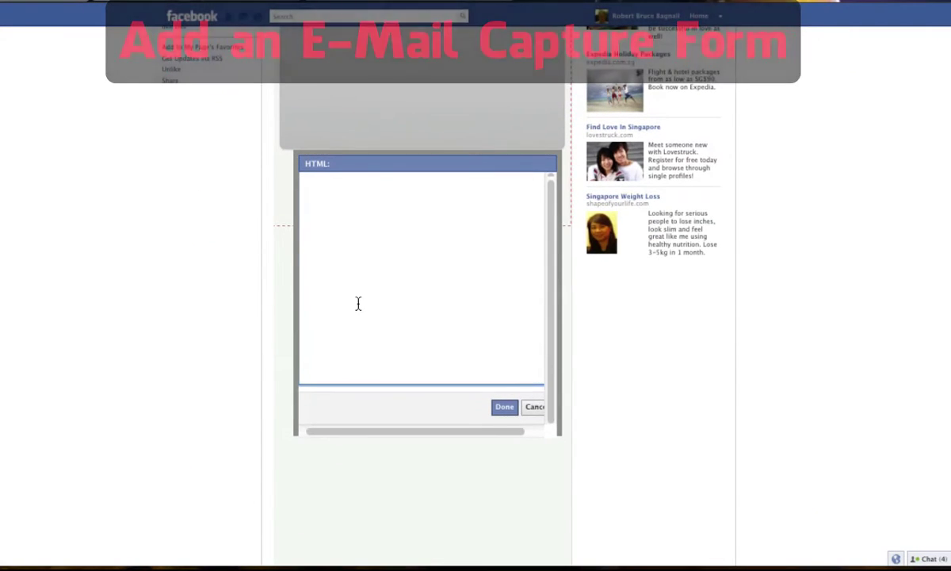
# - Open Optin.rtf from the KINGSTON drive and copy the complete MailChimp signup form code
pyautogui.click(367, 312)
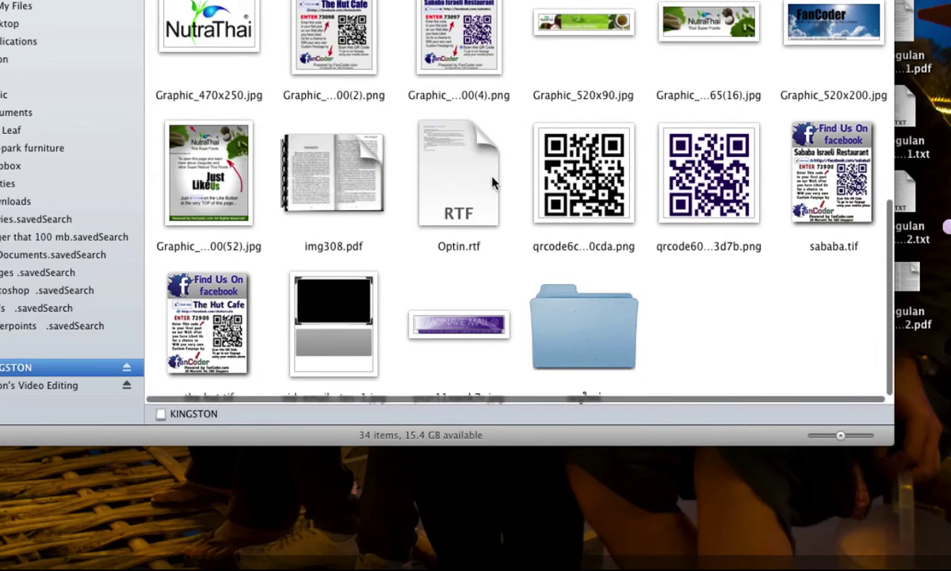
pyautogui.click(463, 174)
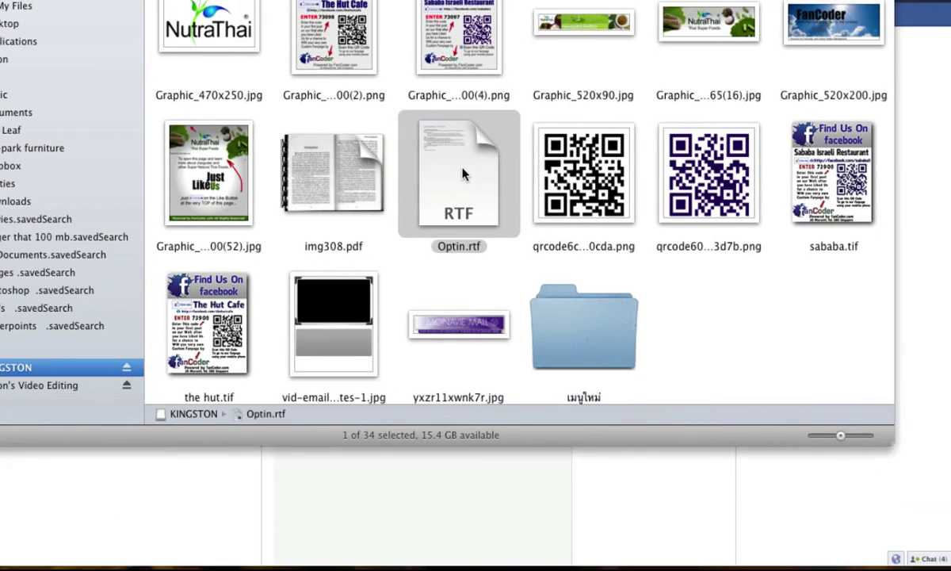
pyautogui.doubleClick(464, 174)
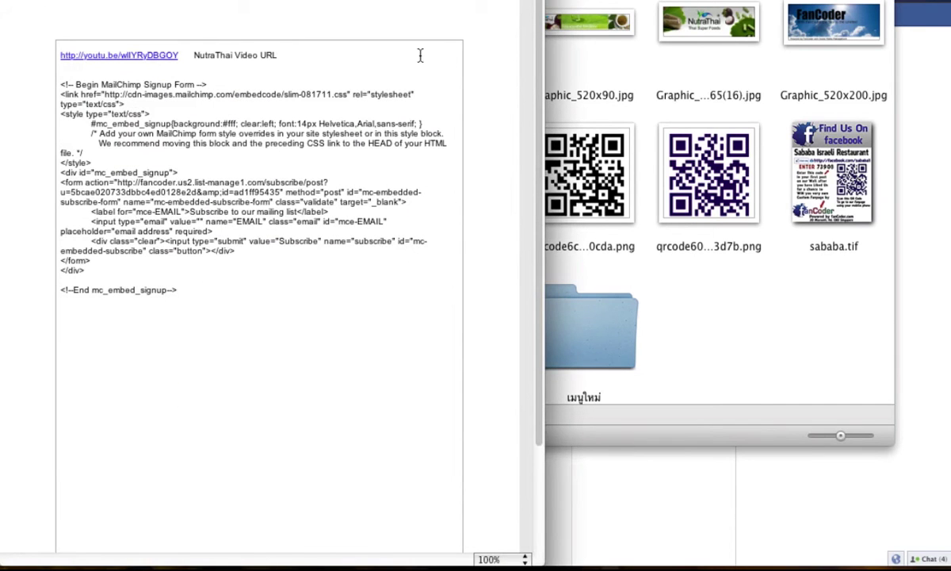
pyautogui.moveTo(184, 290); pyautogui.dragTo(33, 85)
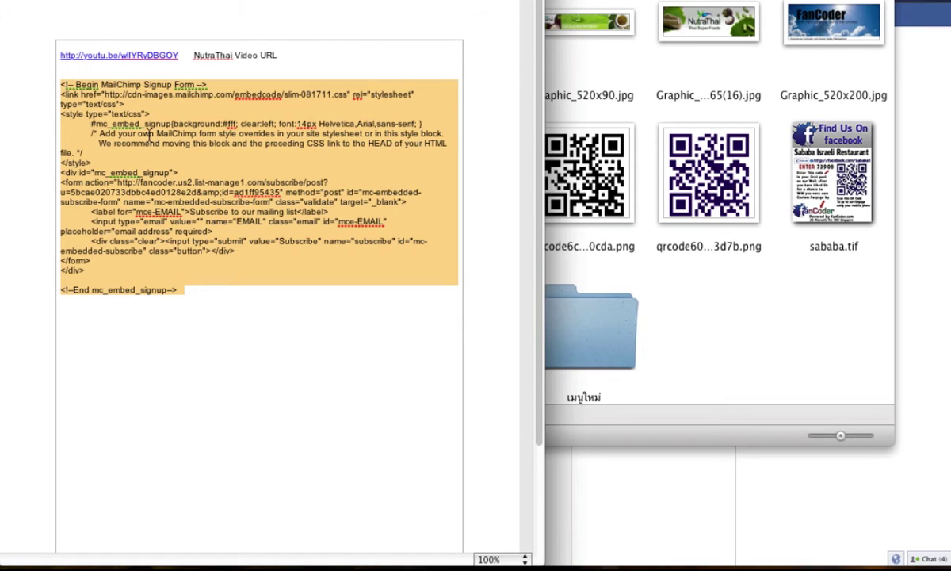
pyautogui.rightClick(148, 134)
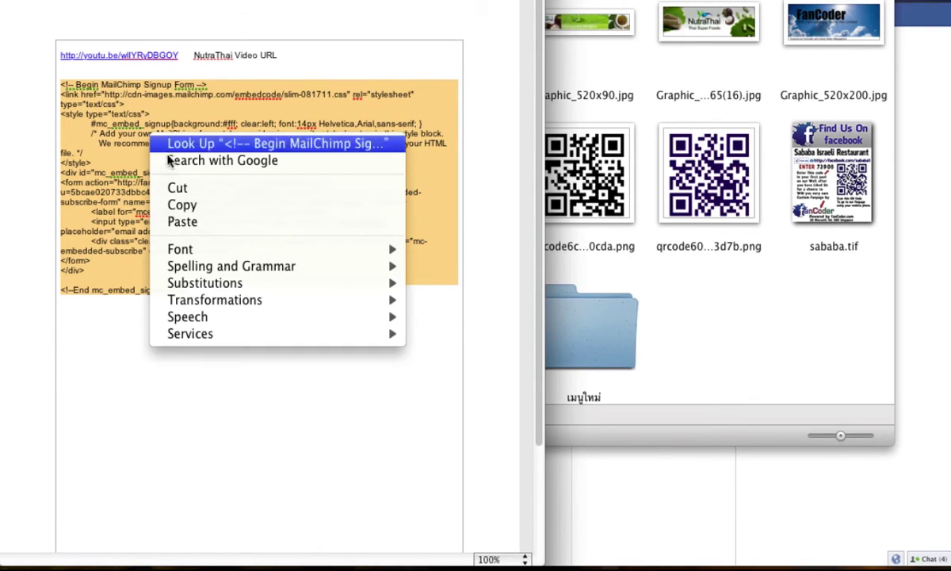
pyautogui.click(182, 205)
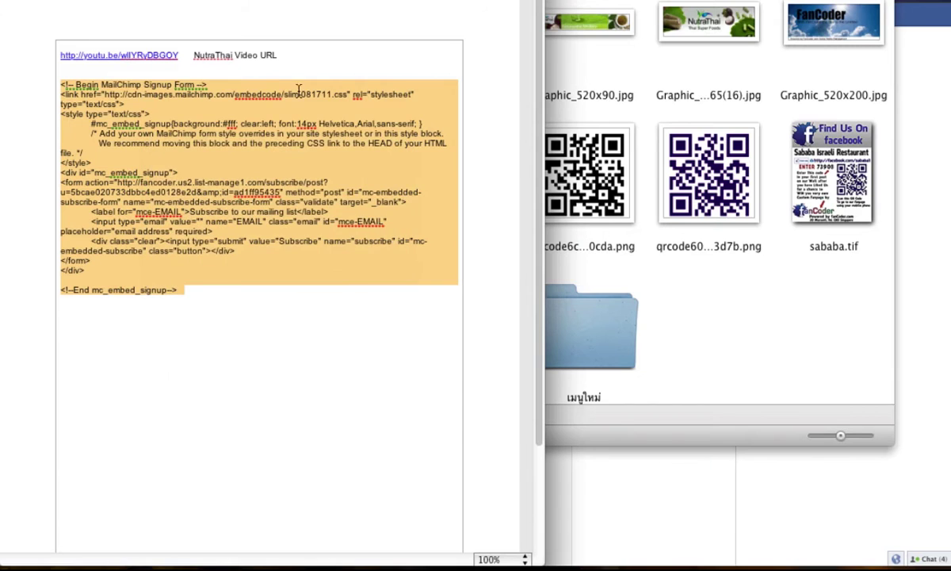
# - Paste the MailChimp signup form code into the HTML widget on the Facebook tab and apply it
pyautogui.click(934, 25)
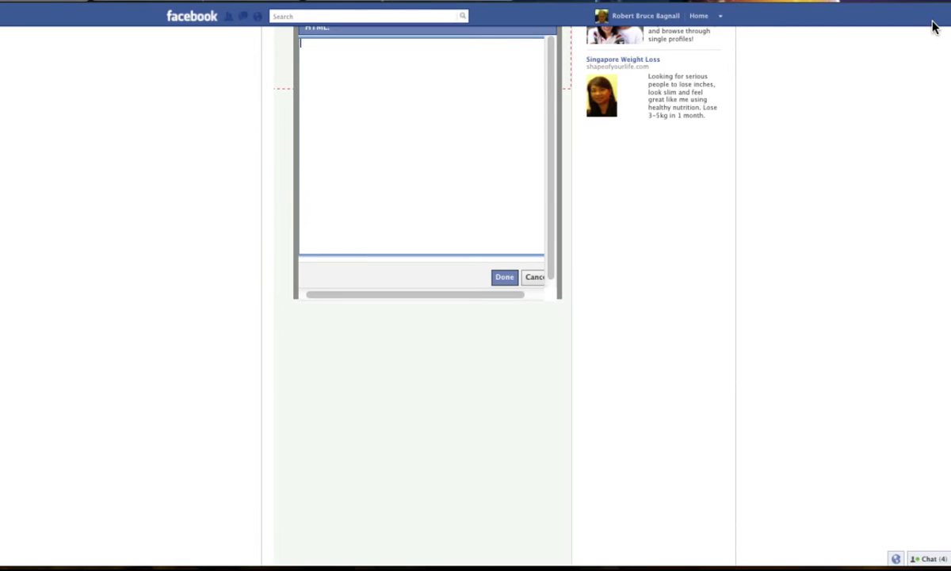
pyautogui.rightClick(338, 60)
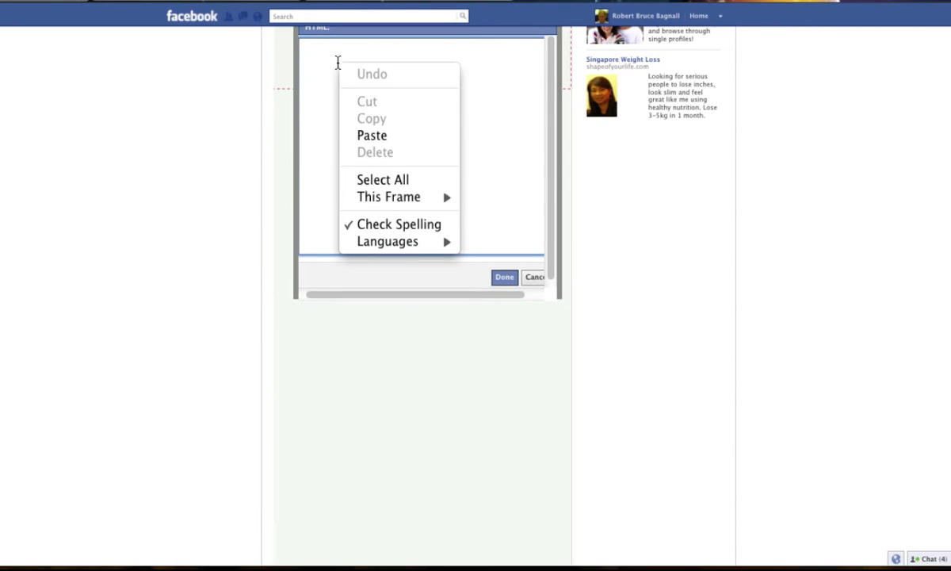
pyautogui.click(379, 136)
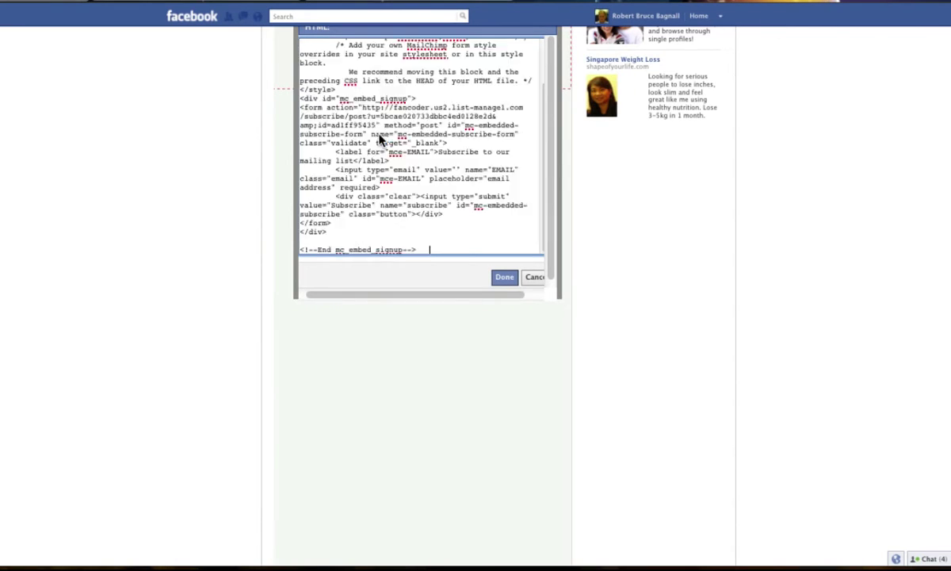
pyautogui.click(501, 281)
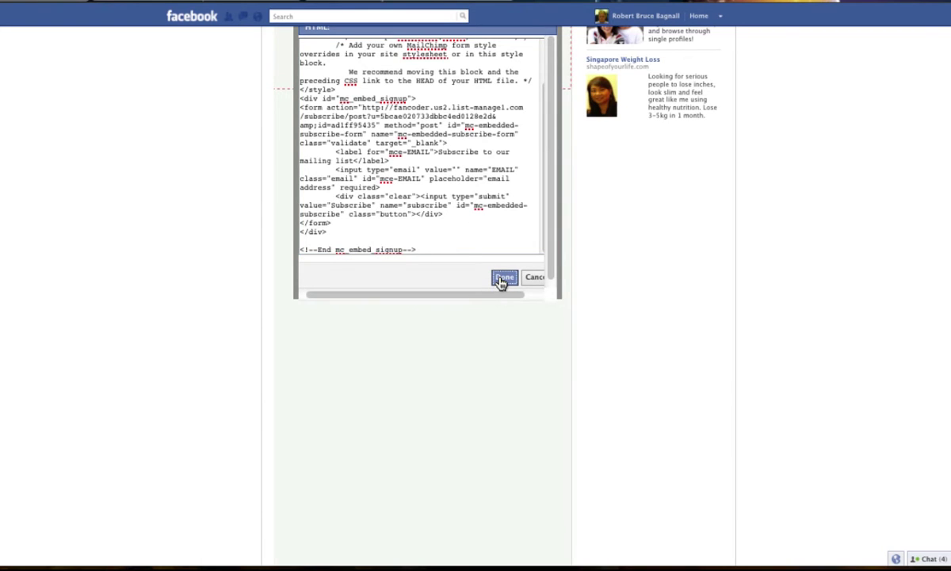
# - Move the mailing list form down out of the way and put the framed picture back directly beneath the Welcome to NutraThai heading
pyautogui.scroll(5, 493, 276)
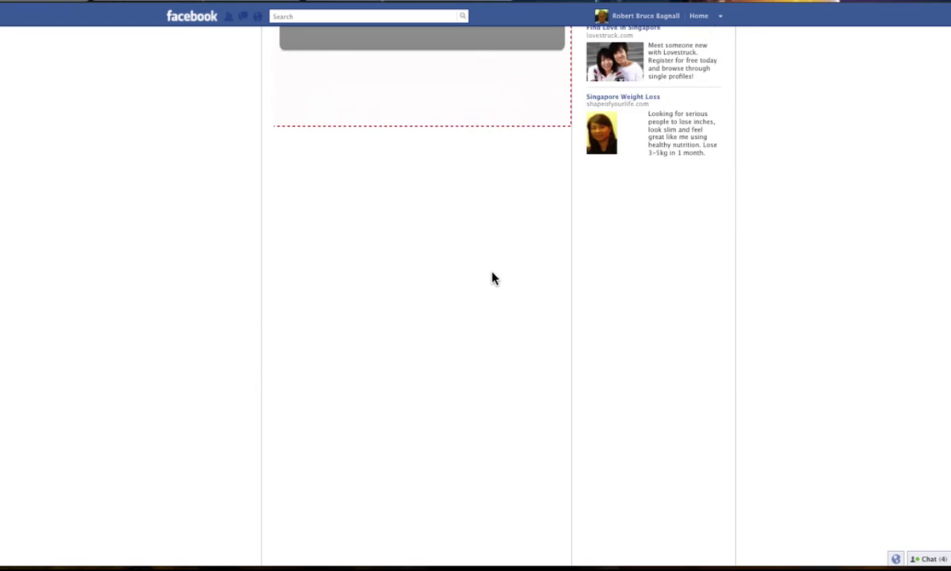
pyautogui.scroll(5, 492, 272)
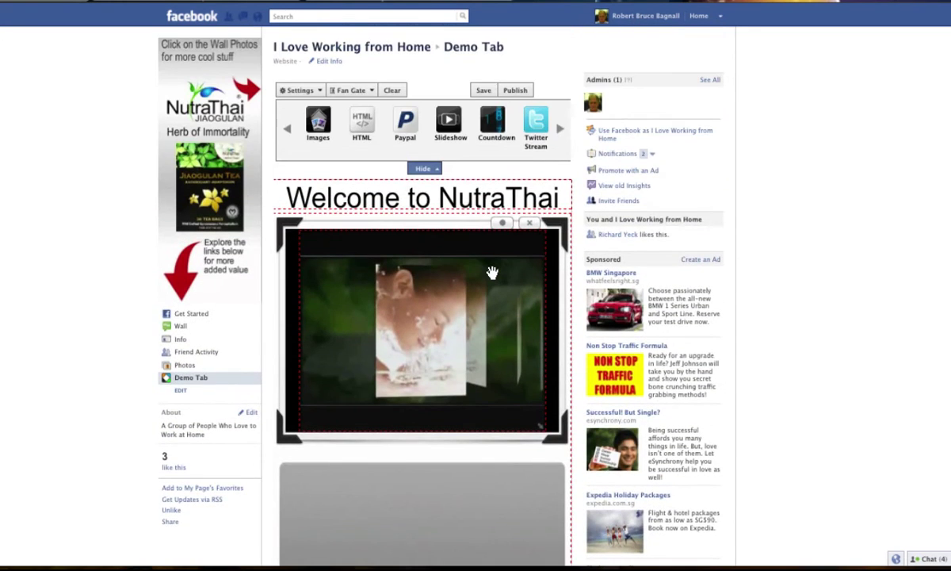
pyautogui.scroll(-4, 493, 272)
pyautogui.scroll(-1, 492, 272)
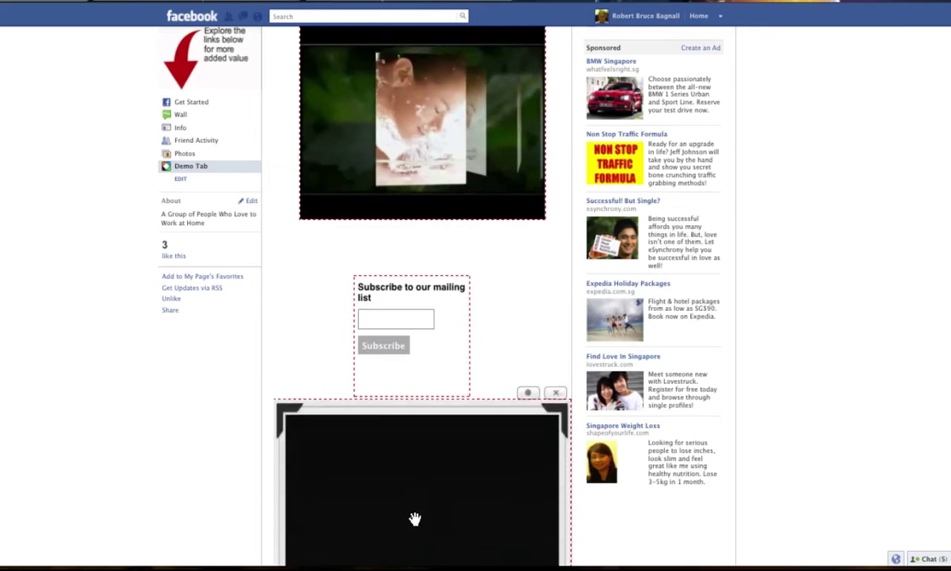
pyautogui.moveTo(408, 305); pyautogui.dragTo(305, 545)
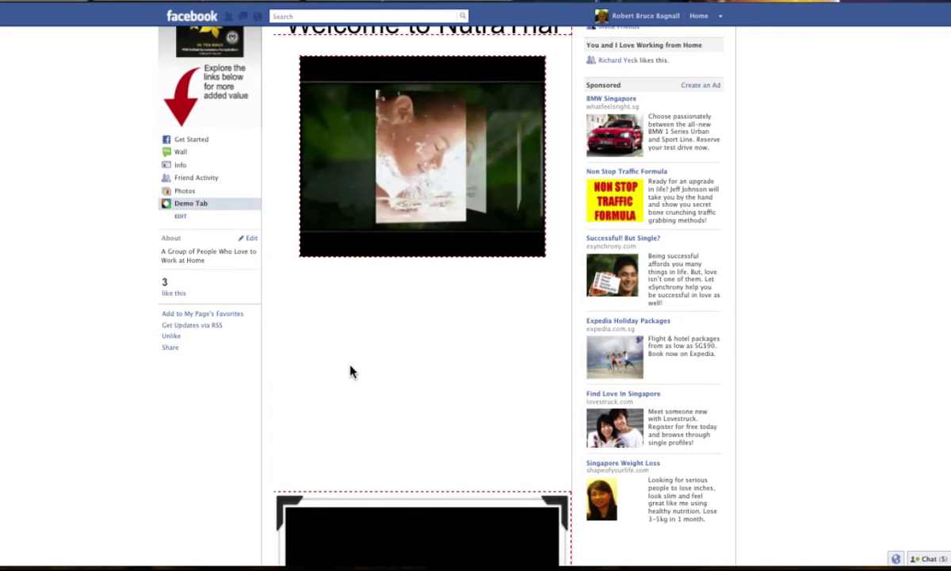
pyautogui.scroll(-3, 351, 367)
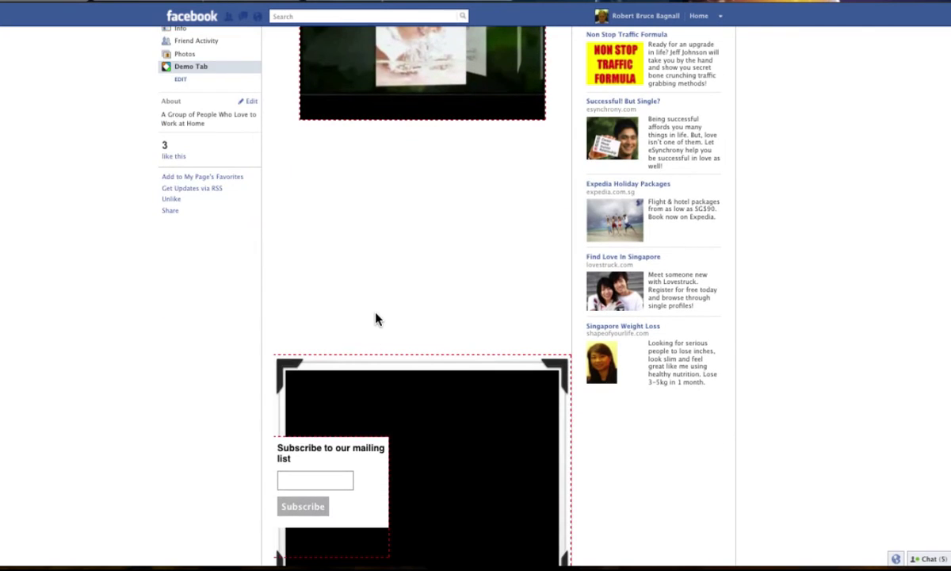
pyautogui.scroll(3, 378, 318)
pyautogui.moveTo(441, 110); pyautogui.dragTo(424, 501)
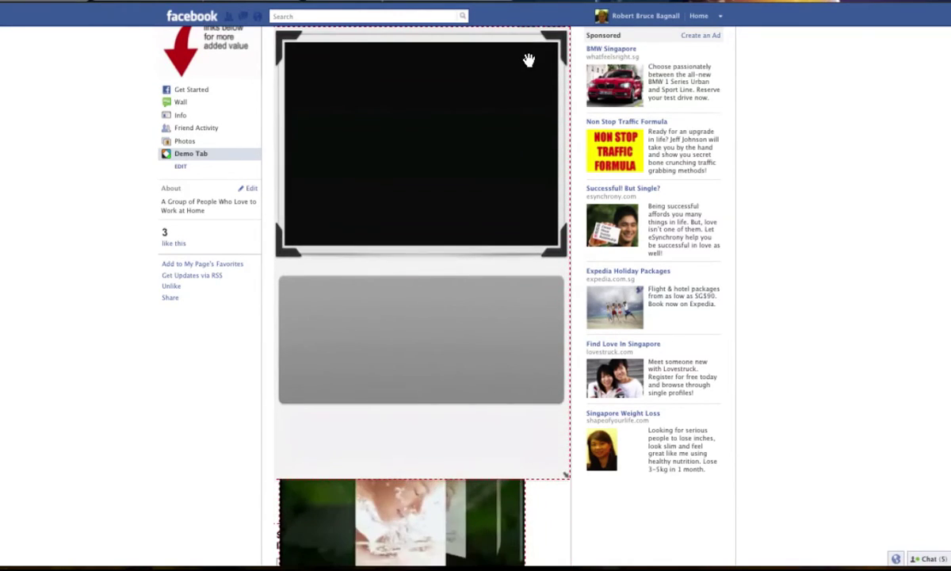
pyautogui.scroll(3, 529, 60)
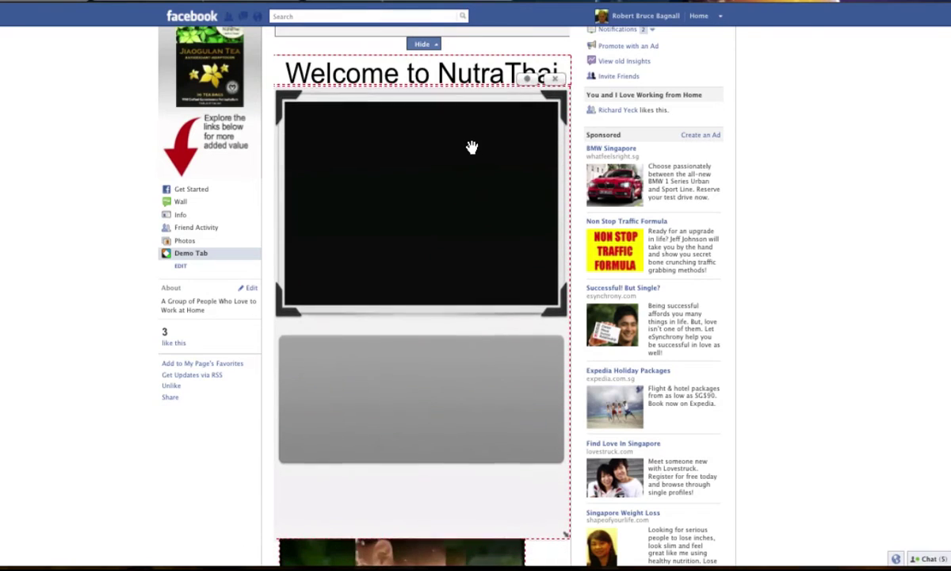
# - Move the YouTube video back up into the picture's black frame
pyautogui.scroll(-10, 472, 148)
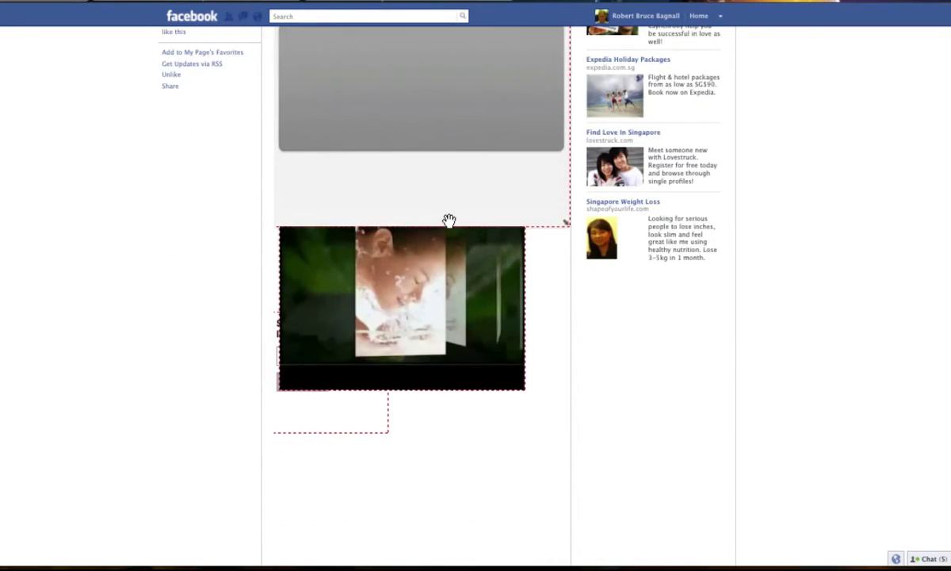
pyautogui.moveTo(448, 220); pyautogui.dragTo(455, 63)
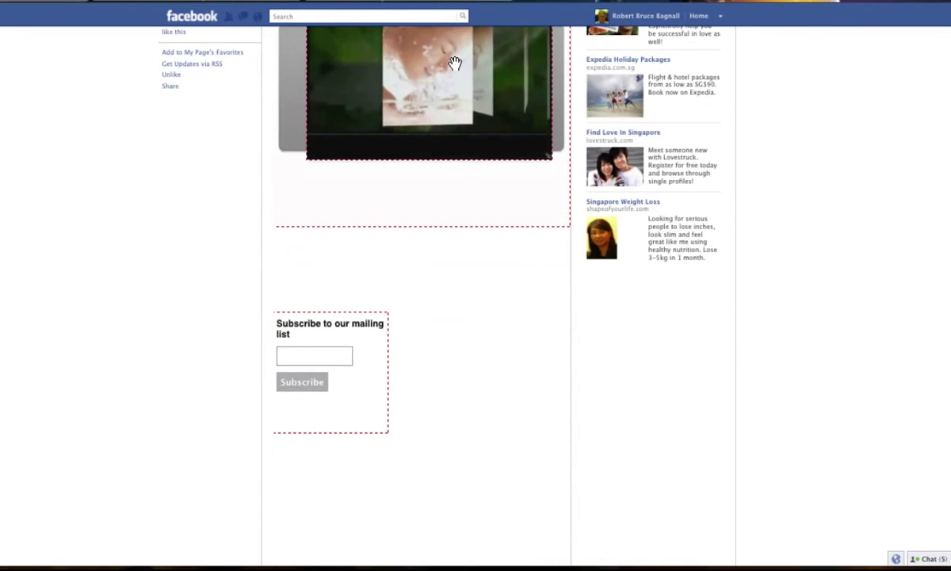
pyautogui.scroll(10, 455, 63)
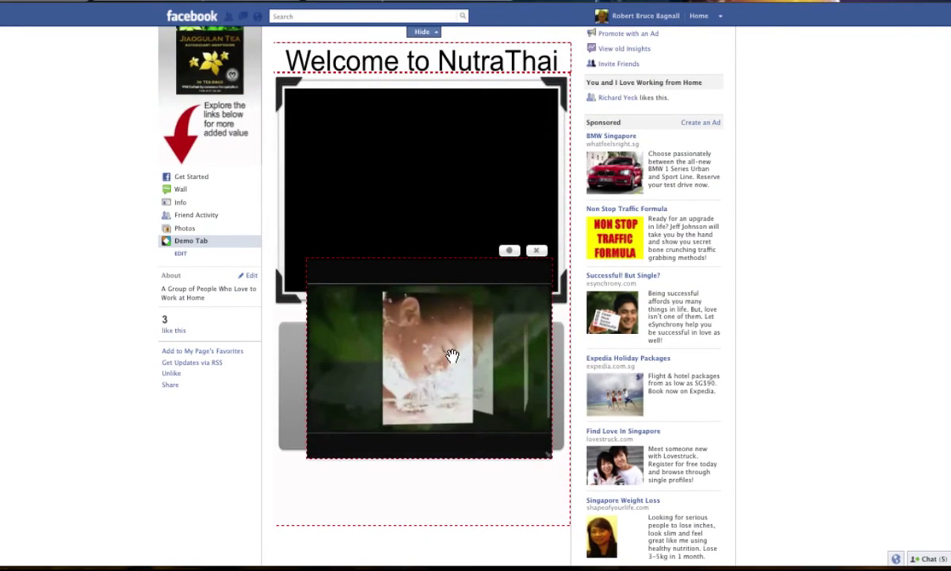
pyautogui.moveTo(452, 355); pyautogui.dragTo(445, 187)
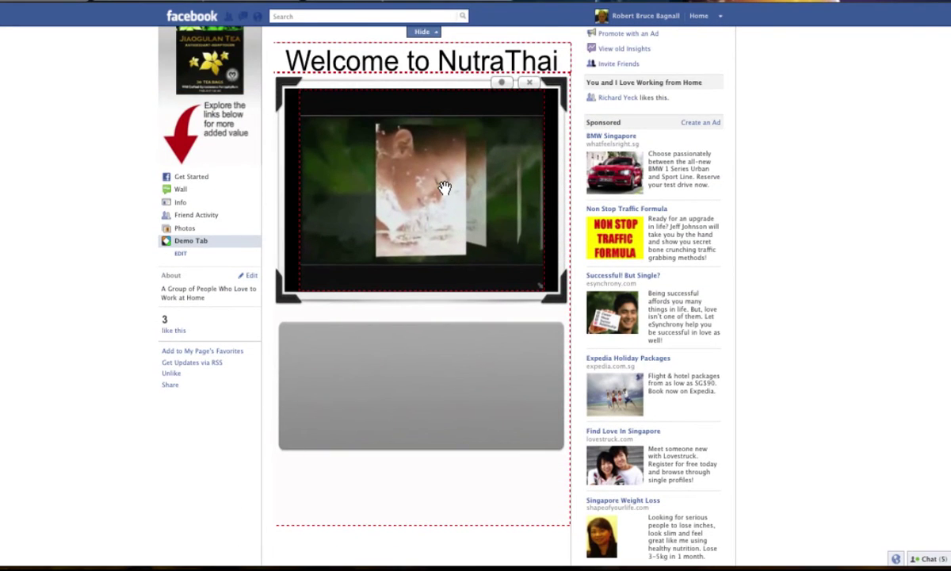
# - Move the mailing list form onto the grey panel beneath the video and widen it to nearly the panel's full width
pyautogui.scroll(-5, 445, 187)
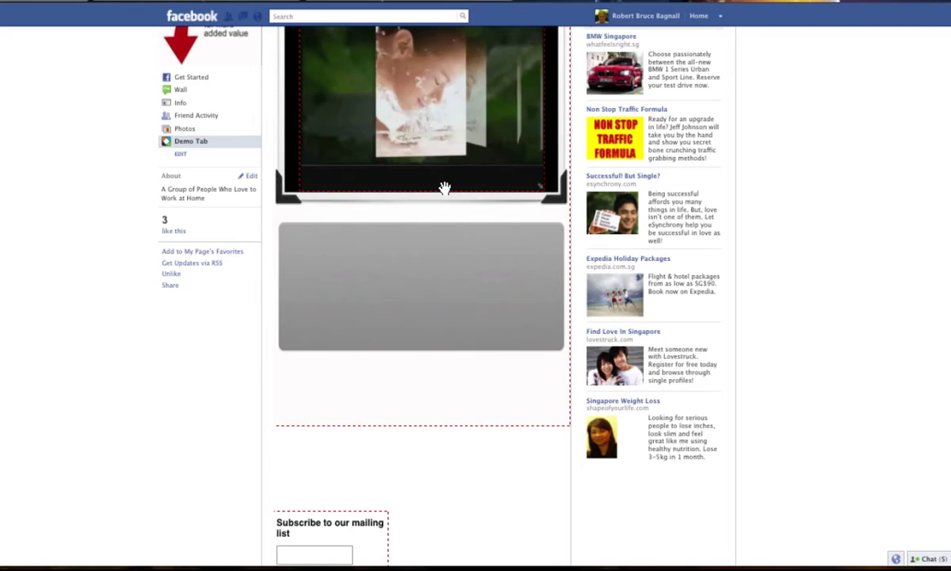
pyautogui.scroll(-1, 445, 187)
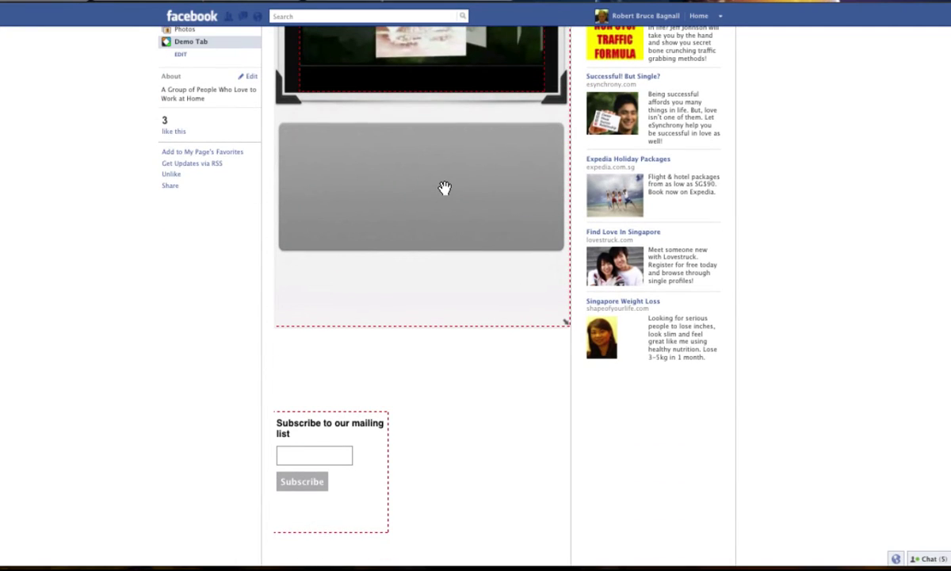
pyautogui.scroll(-2, 445, 198)
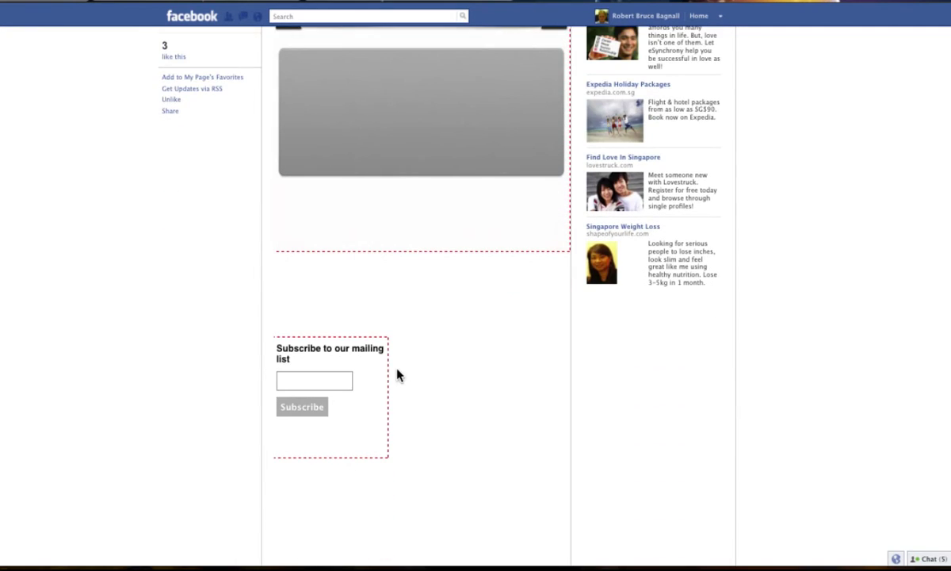
pyautogui.moveTo(363, 388)
pyautogui.moveTo(348, 395); pyautogui.dragTo(363, 110)
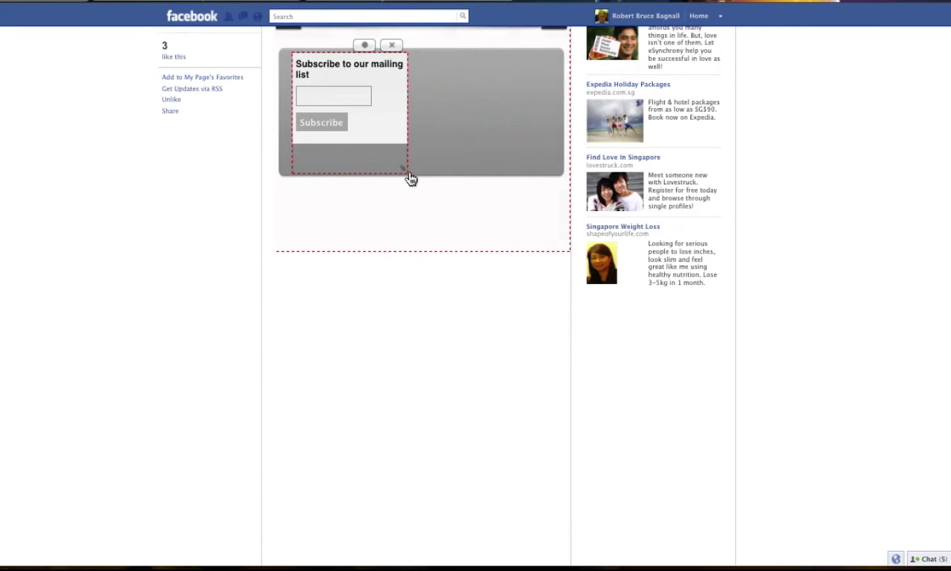
pyautogui.moveTo(405, 172); pyautogui.dragTo(546, 188)
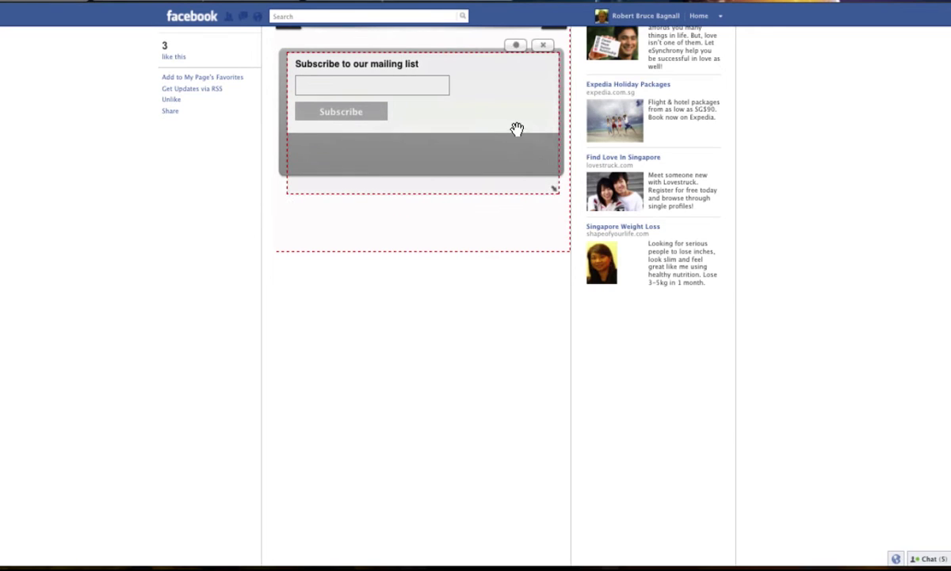
pyautogui.moveTo(513, 110); pyautogui.dragTo(513, 125)
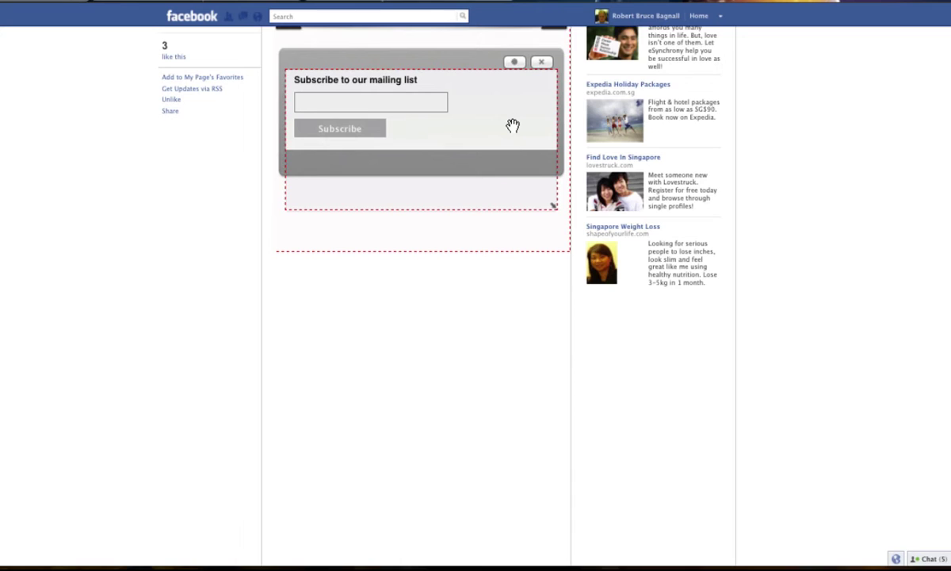
pyautogui.moveTo(513, 125); pyautogui.dragTo(513, 113)
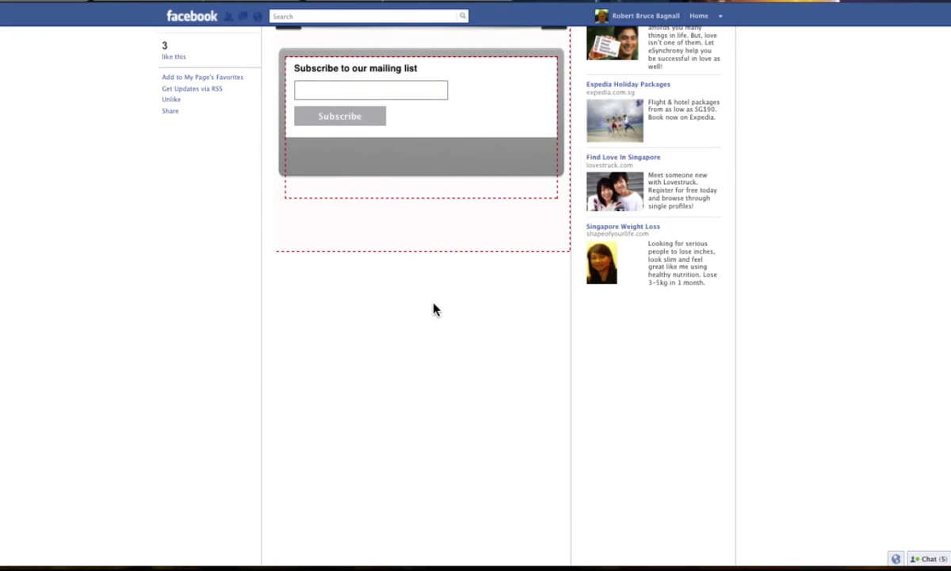
# - Review the tab's layout from the heading and framed video down to the mailing list form
pyautogui.scroll(5, 436, 308)
pyautogui.scroll(2, 434, 307)
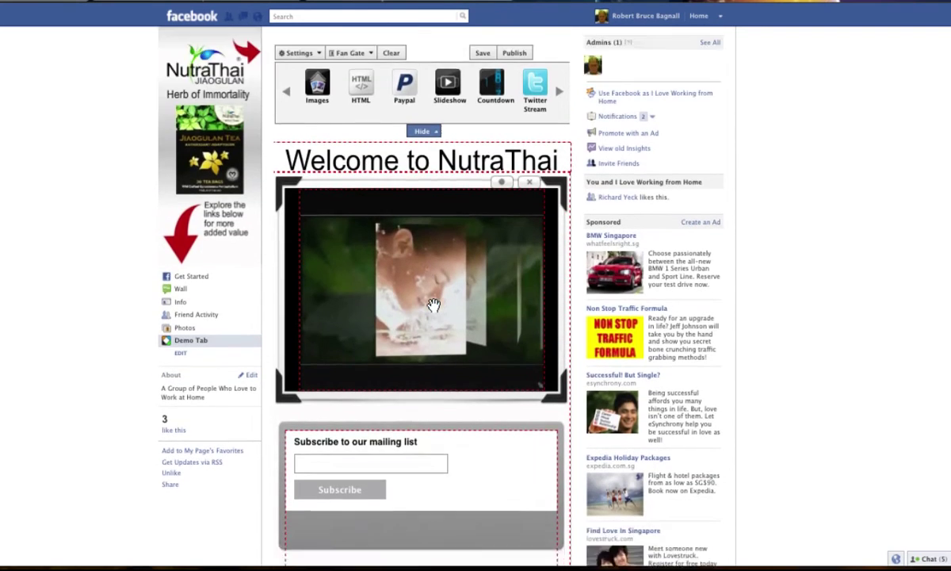
pyautogui.scroll(-5, 434, 307)
pyautogui.scroll(8, 435, 311)
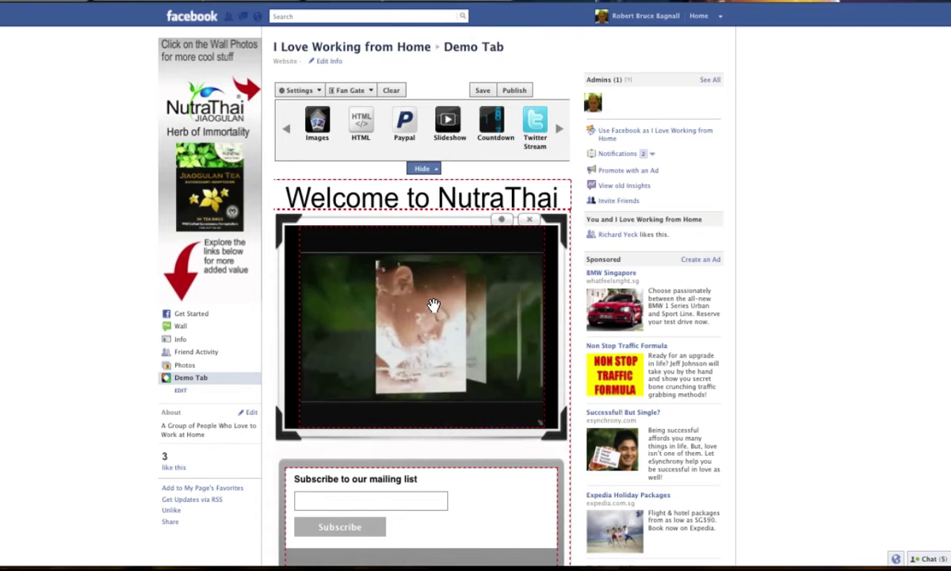
pyautogui.scroll(-1, 766, 167)
pyautogui.scroll(-5, 809, 163)
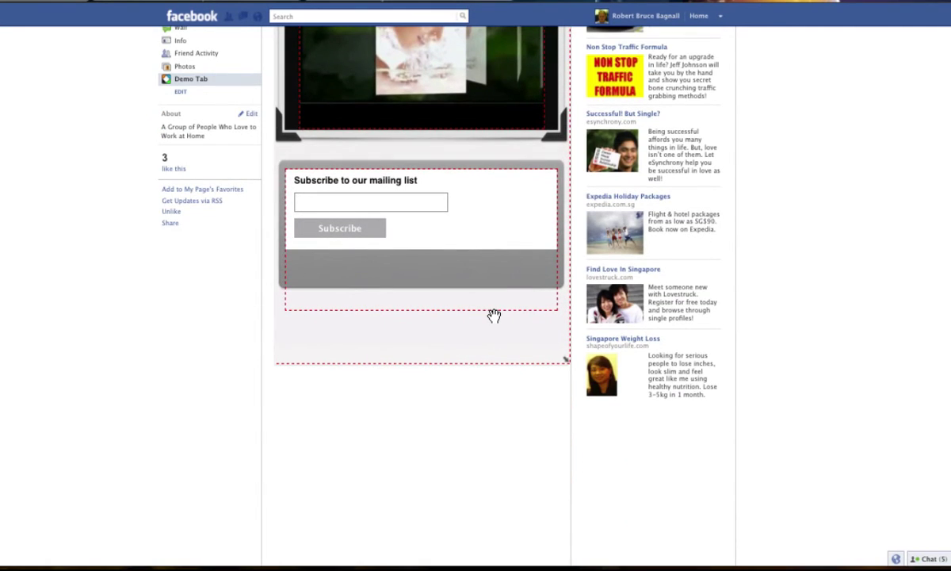
pyautogui.scroll(2, 383, 376)
pyautogui.scroll(3, 381, 374)
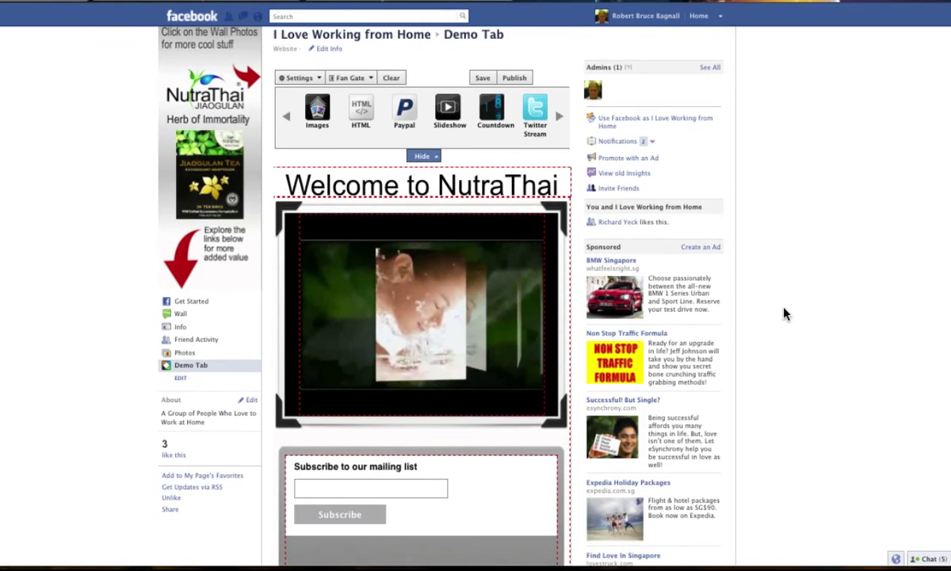
pyautogui.scroll(-2, 803, 276)
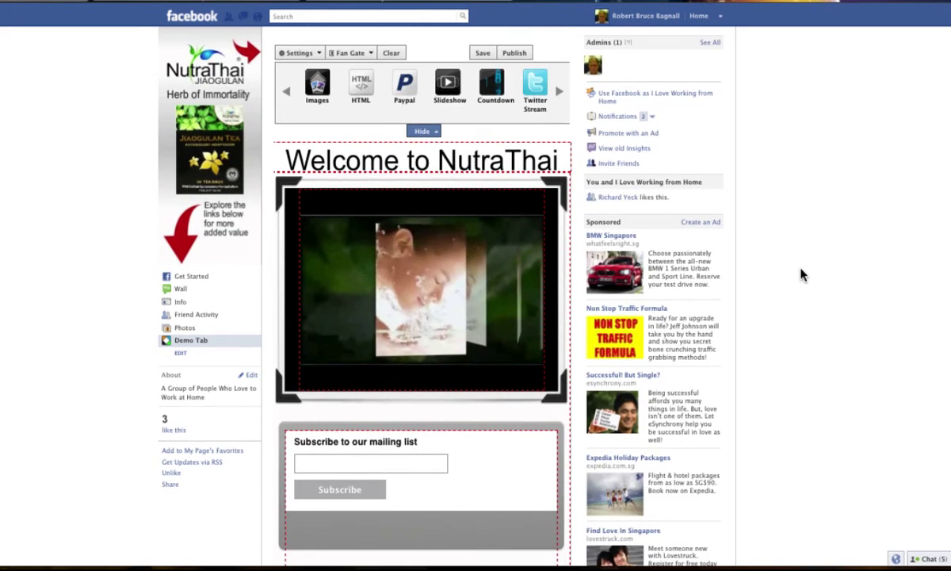
# - Lower the mailing list form within the grey panel, leaving a grey strip free above it
pyautogui.moveTo(481, 375)
pyautogui.mouseDown()
pyautogui.moveTo(481, 405)
pyautogui.moveTo(489, 403)
pyautogui.moveTo(479, 401)
pyautogui.mouseUp()
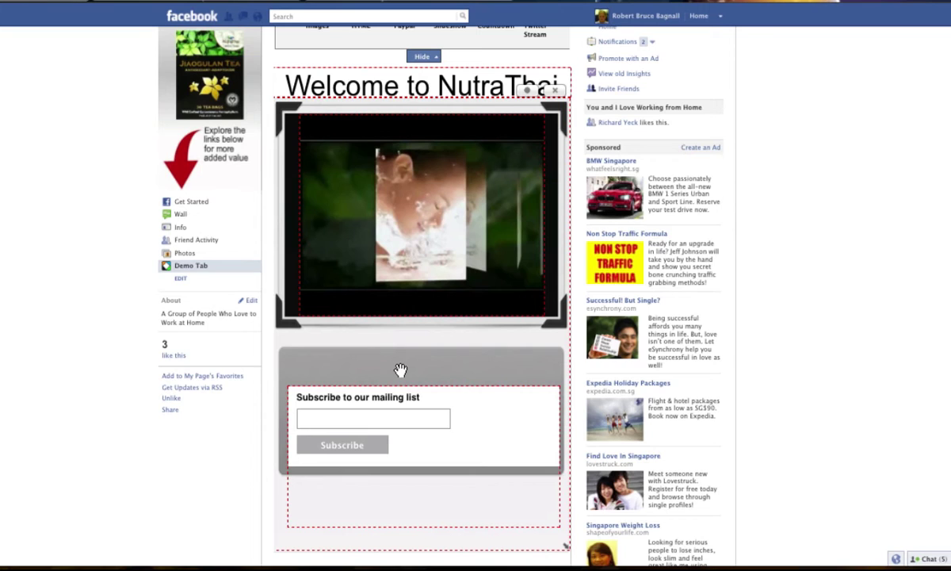
pyautogui.scroll(1, 401, 371)
pyautogui.scroll(2, 393, 382)
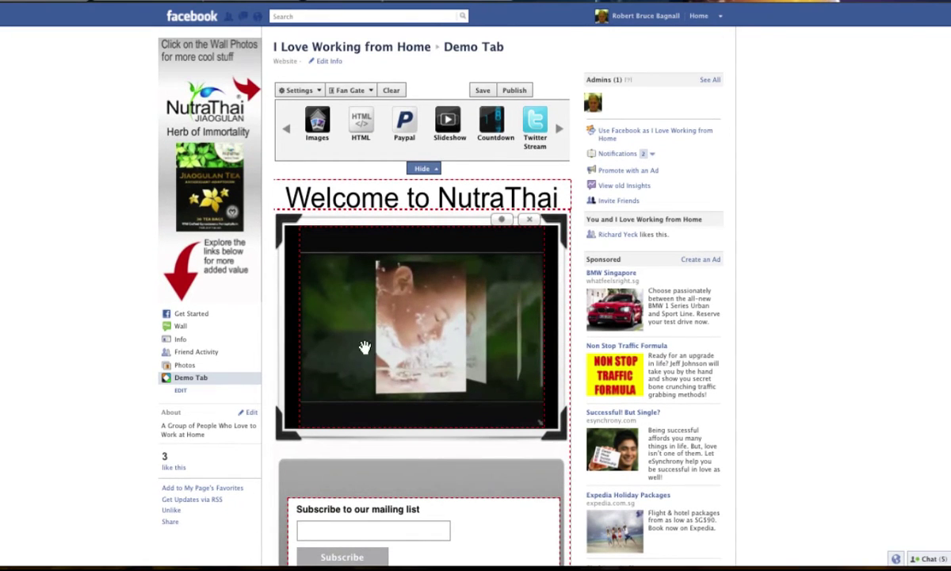
# - Find the Plain Text Field widget and add it to the tab at the mailing list form
pyautogui.click(558, 129)
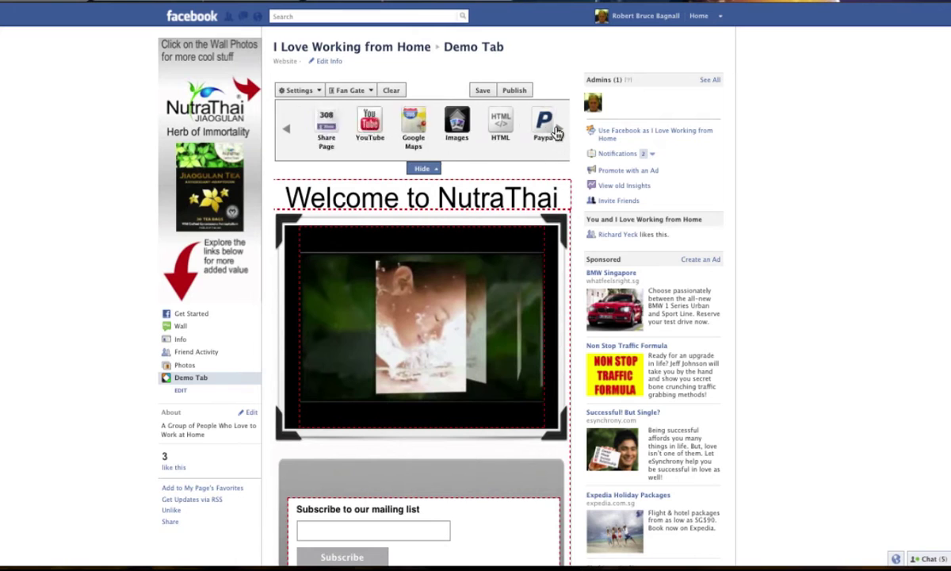
pyautogui.click(558, 131)
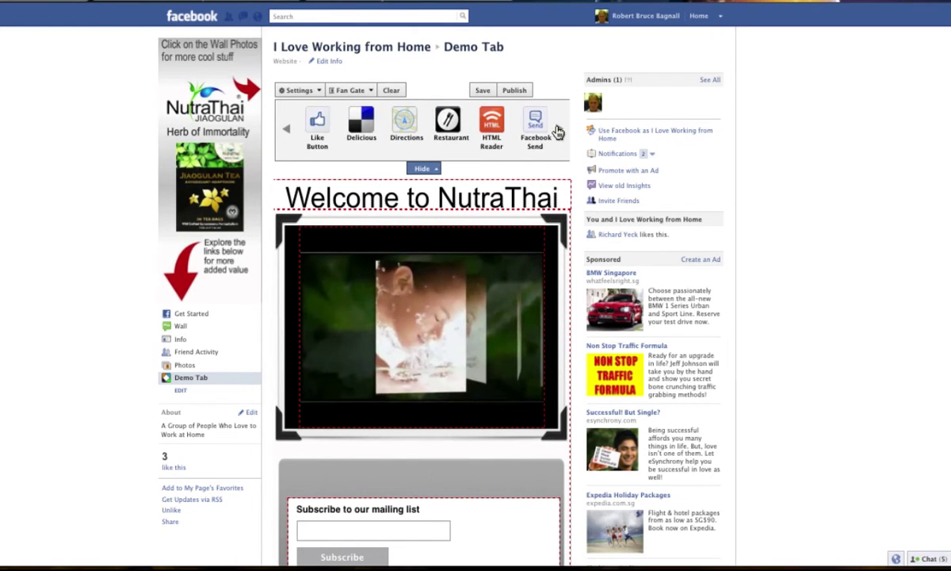
pyautogui.click(558, 130)
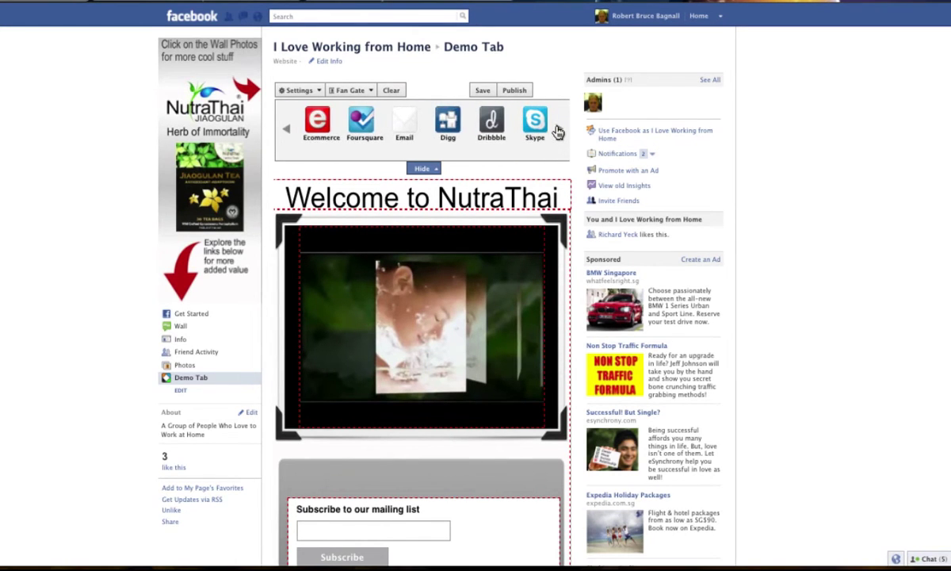
pyautogui.click(558, 131)
pyautogui.click(558, 131)
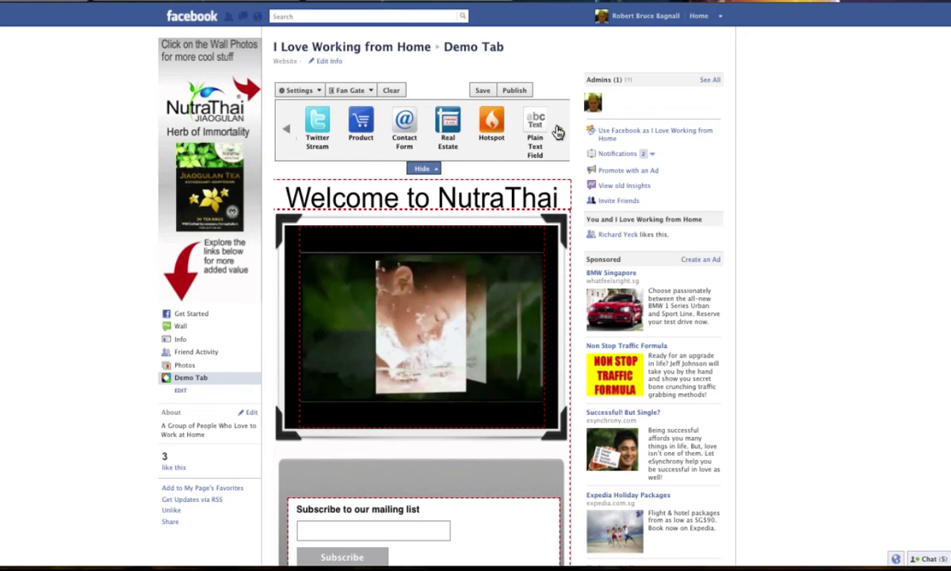
pyautogui.moveTo(524, 124); pyautogui.dragTo(442, 533)
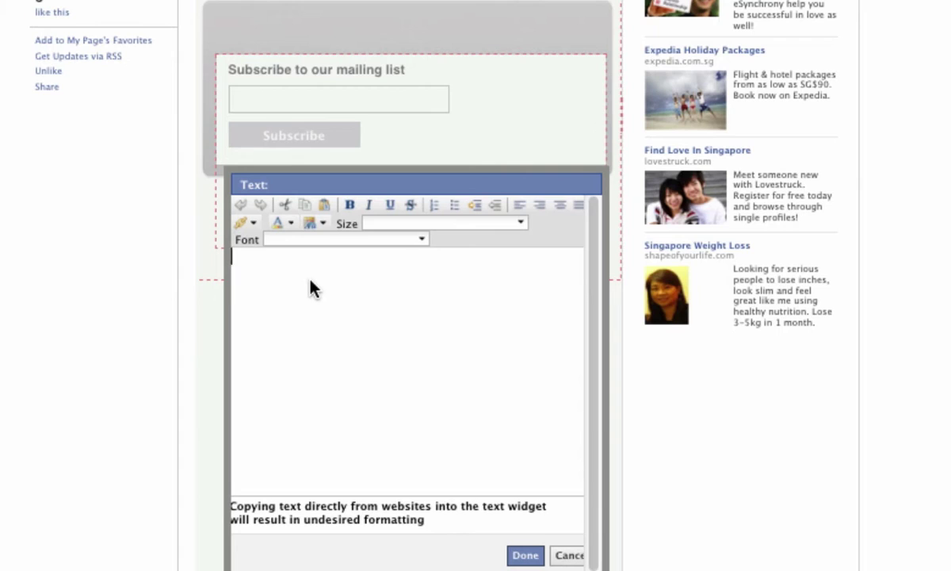
# - Write "Enter you email to receive a free eBook called Jiaogulan The Chinese Herb of Immortality." in the text field, correcting capitalization and spelling
pyautogui.write('Enter')
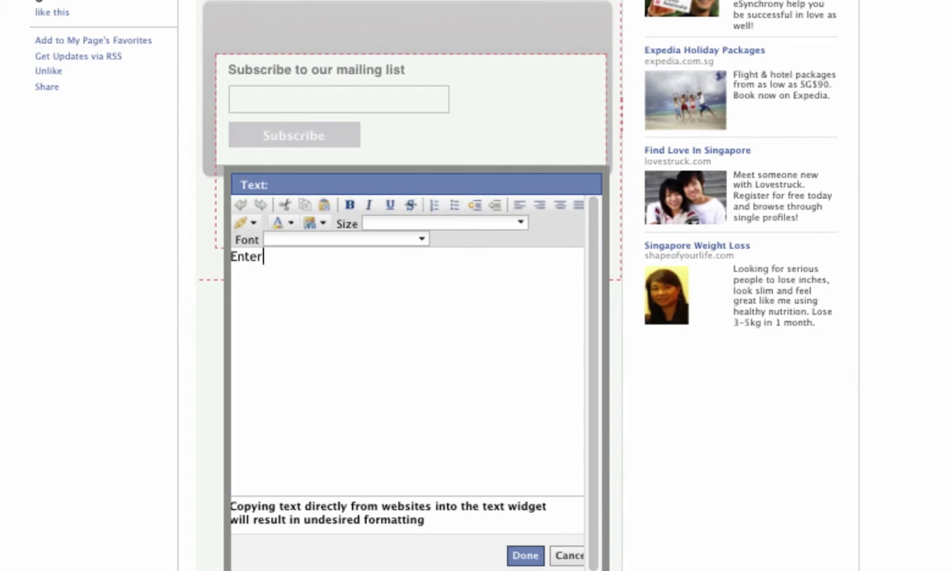
pyautogui.write(' you email to receive a')
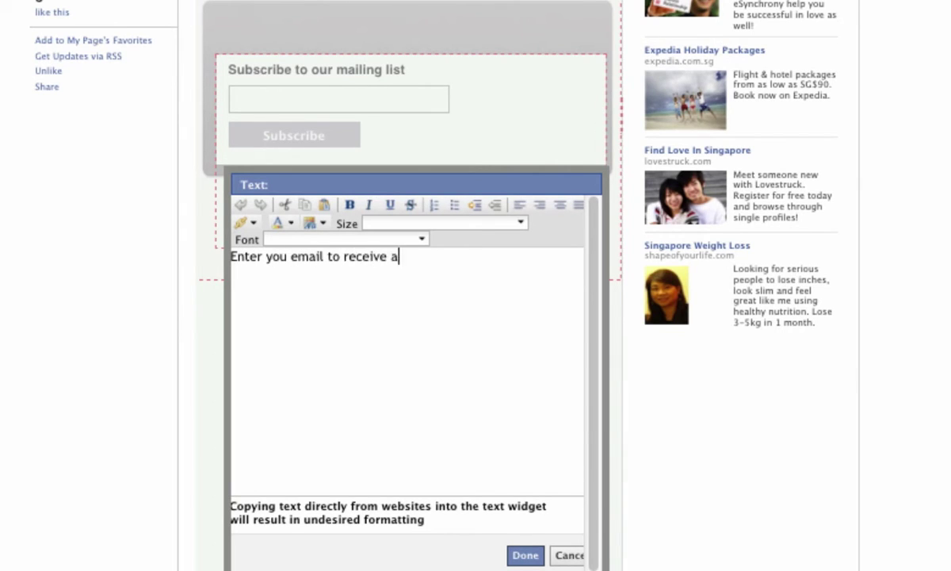
pyautogui.write(' free eBook Called')
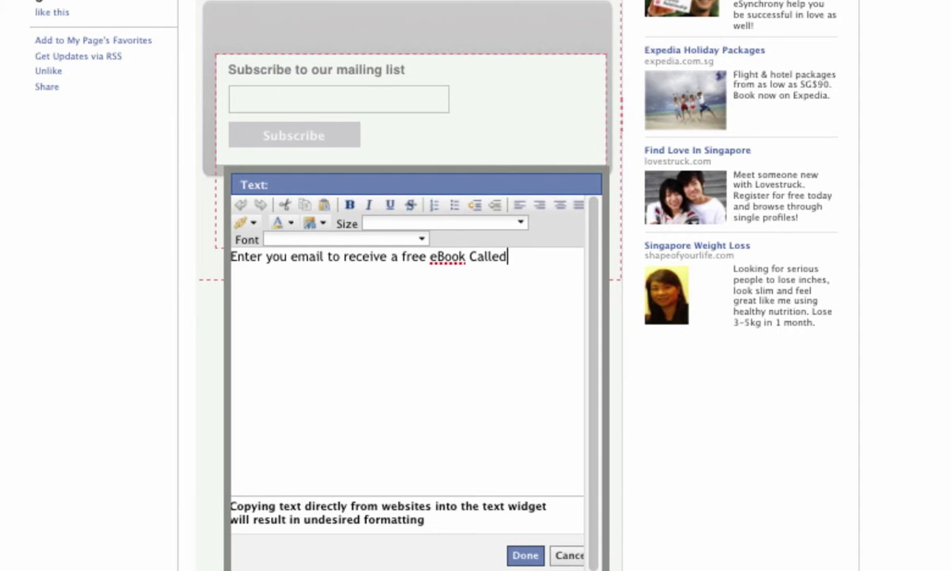
pyautogui.click(477, 256)
pyautogui.press('BackSpace')
pyautogui.write('c')
pyautogui.write('Jiaogulan The Chin')
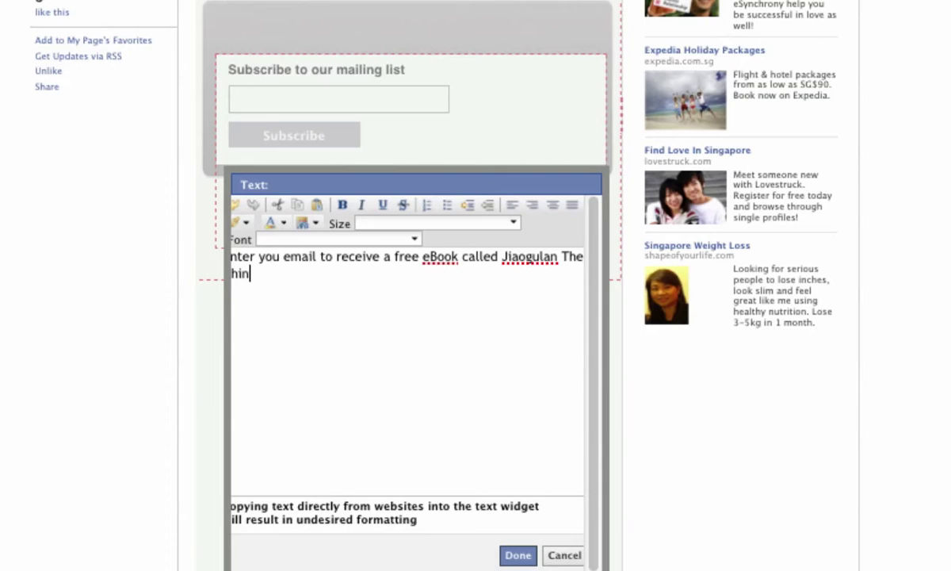
pyautogui.write('ese Herb of Immorta')
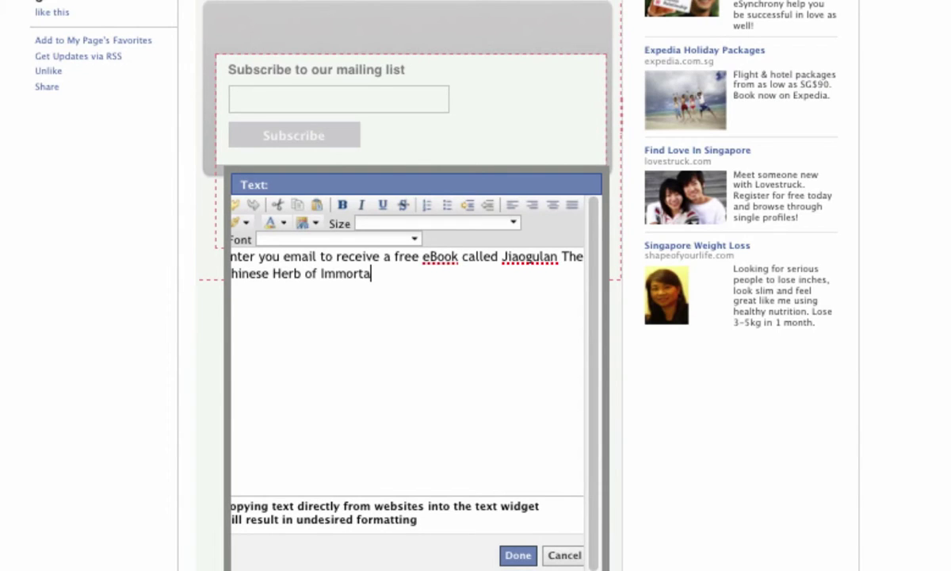
pyautogui.write('llity')
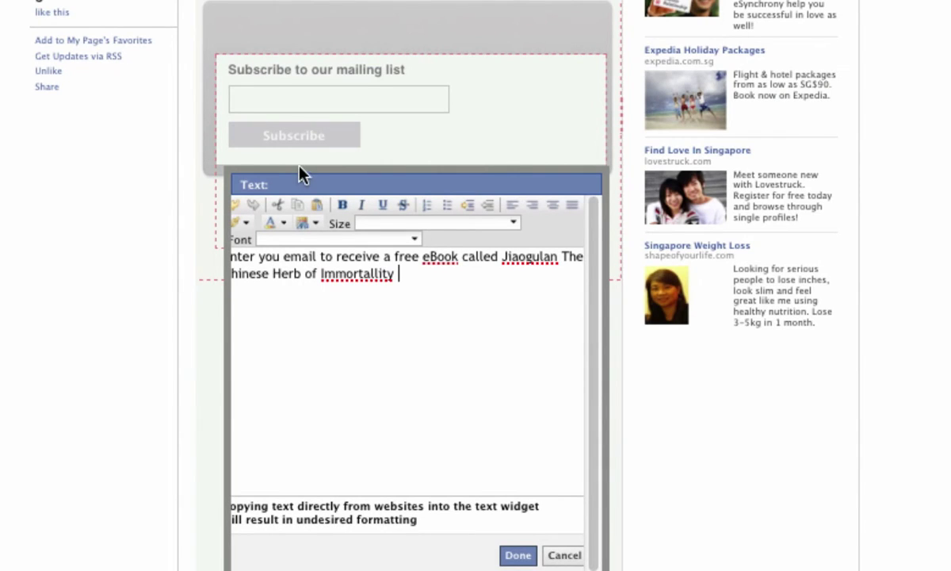
pyautogui.rightClick(367, 272)
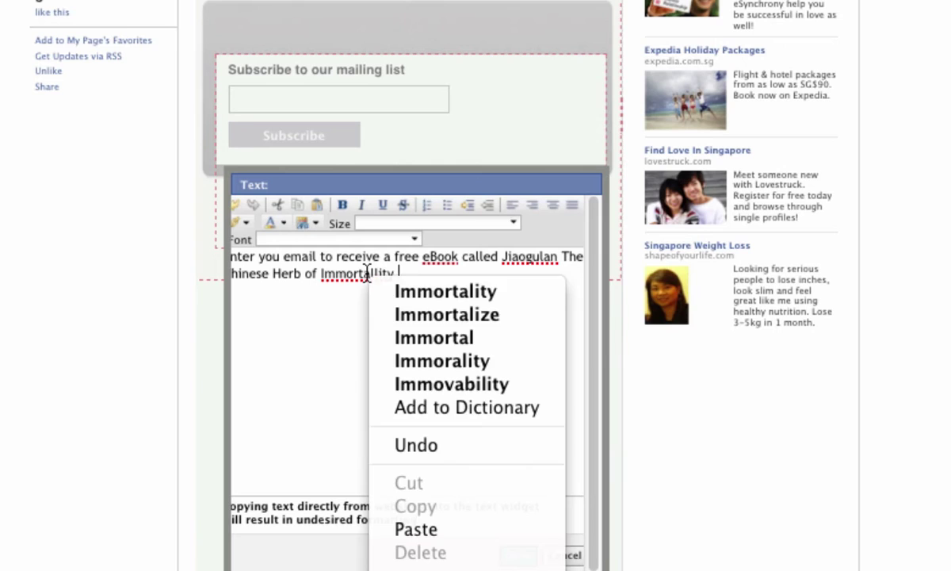
pyautogui.click(448, 293)
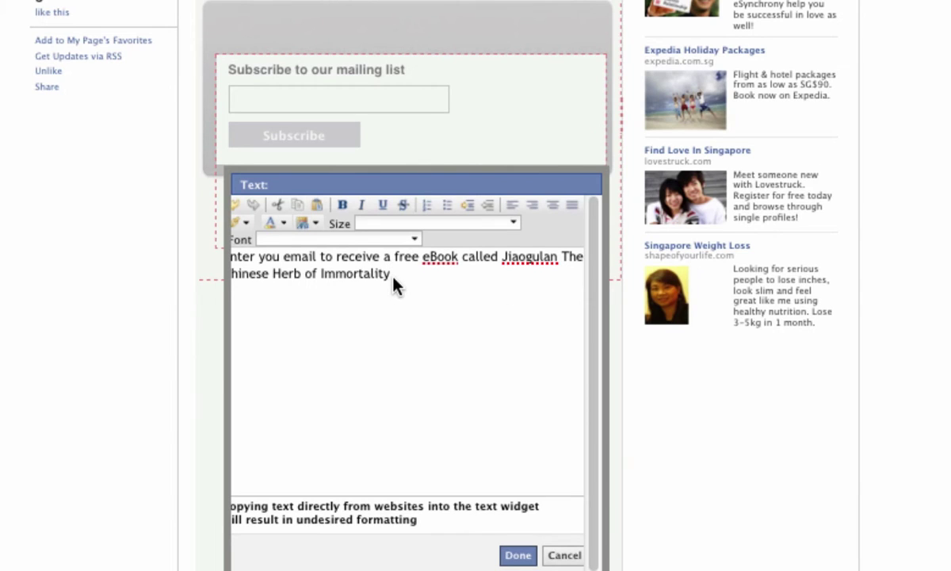
pyautogui.write('.')
# - Format the whole eBook sentence in red, centred, at medium size, and finish the text field
pyautogui.moveTo(396, 273); pyautogui.dragTo(234, 253)
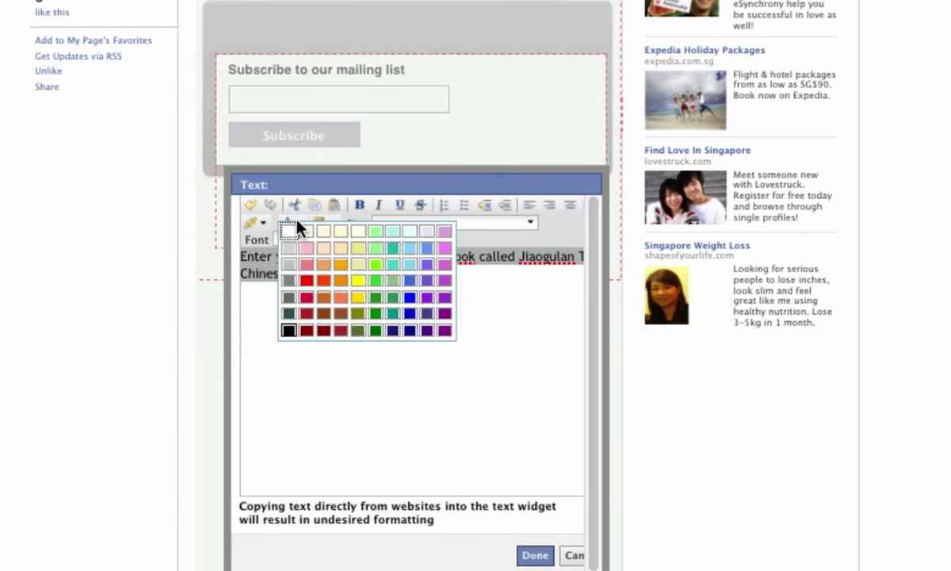
pyautogui.click(306, 281)
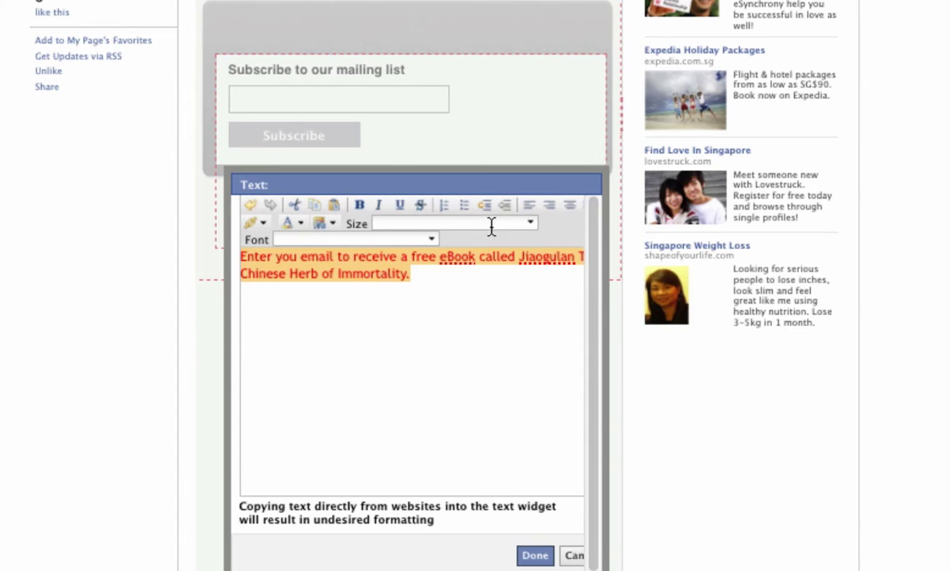
pyautogui.click(568, 206)
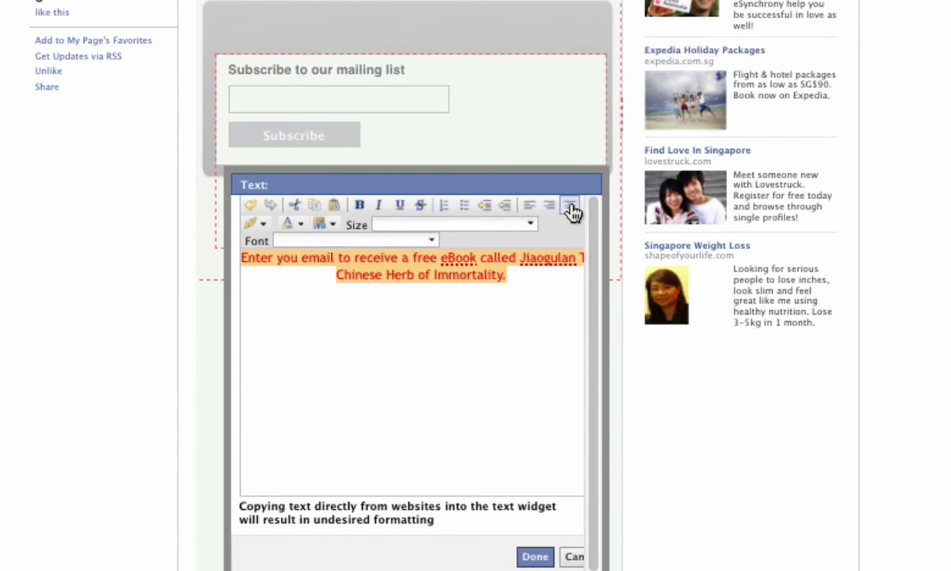
pyautogui.click(530, 224)
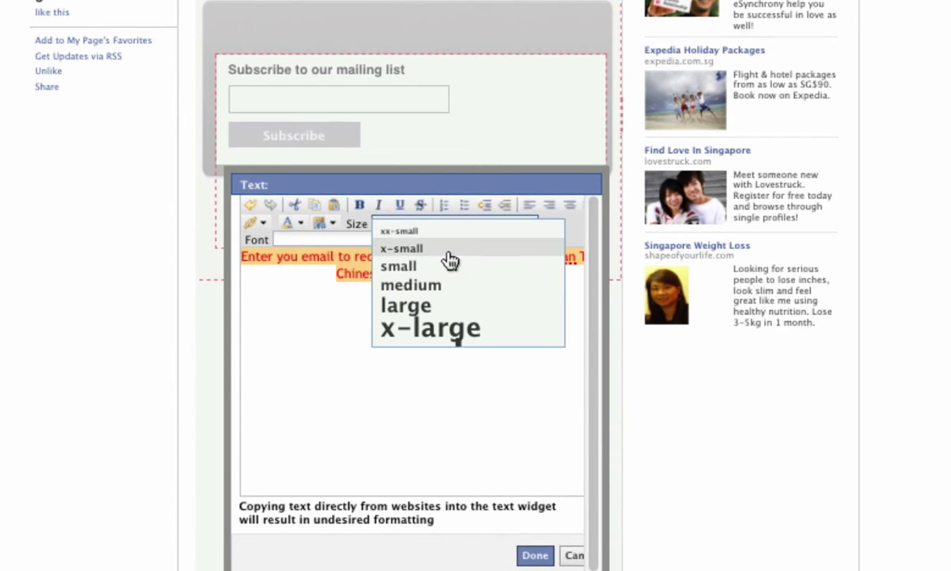
pyautogui.click(425, 285)
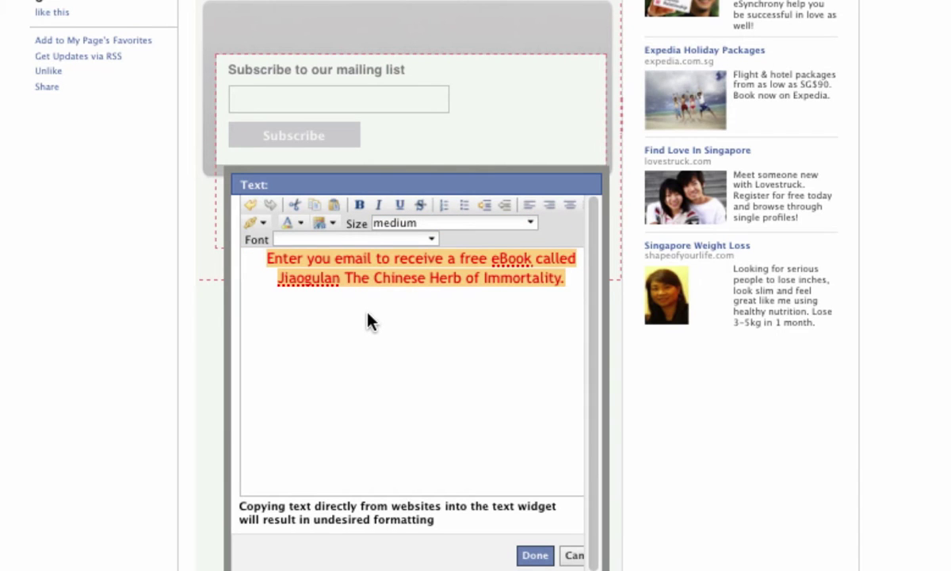
pyautogui.click(534, 555)
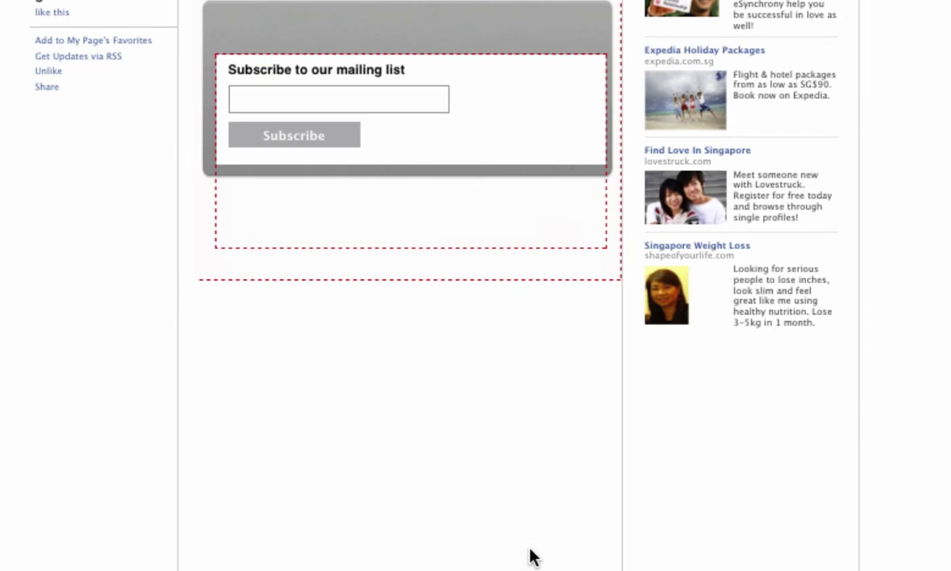
# - Move the mailing list form aside, pull the eBook text out below the panel, and return the form to the grey panel
pyautogui.moveTo(472, 155); pyautogui.dragTo(460, 370)
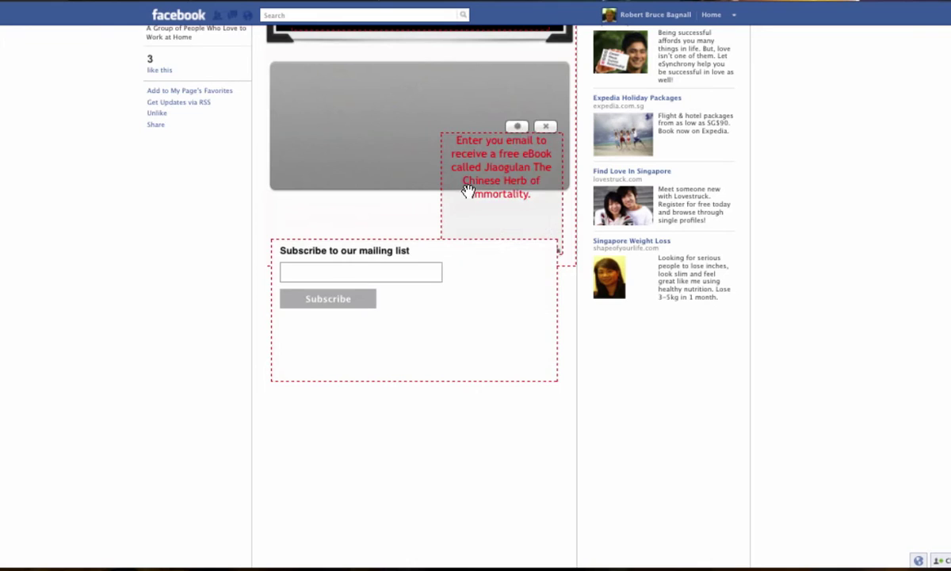
pyautogui.moveTo(468, 188); pyautogui.dragTo(355, 438)
pyautogui.moveTo(381, 383); pyautogui.dragTo(365, 411)
pyautogui.moveTo(363, 329); pyautogui.dragTo(370, 190)
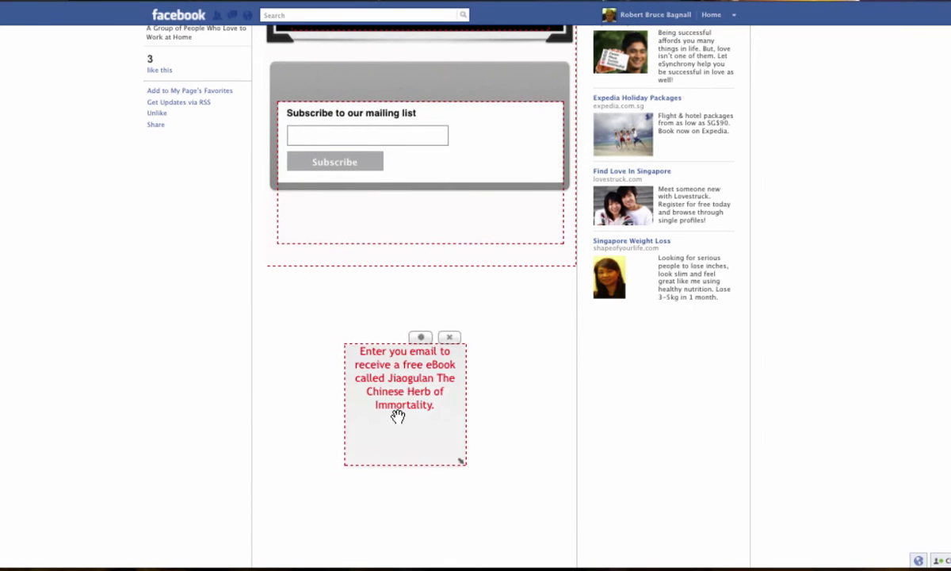
# - Place the eBook text on the grey strip above the mailing list form and widen its box until the sentence fits on two lines
pyautogui.moveTo(395, 416); pyautogui.dragTo(376, 157)
pyautogui.click(406, 181)
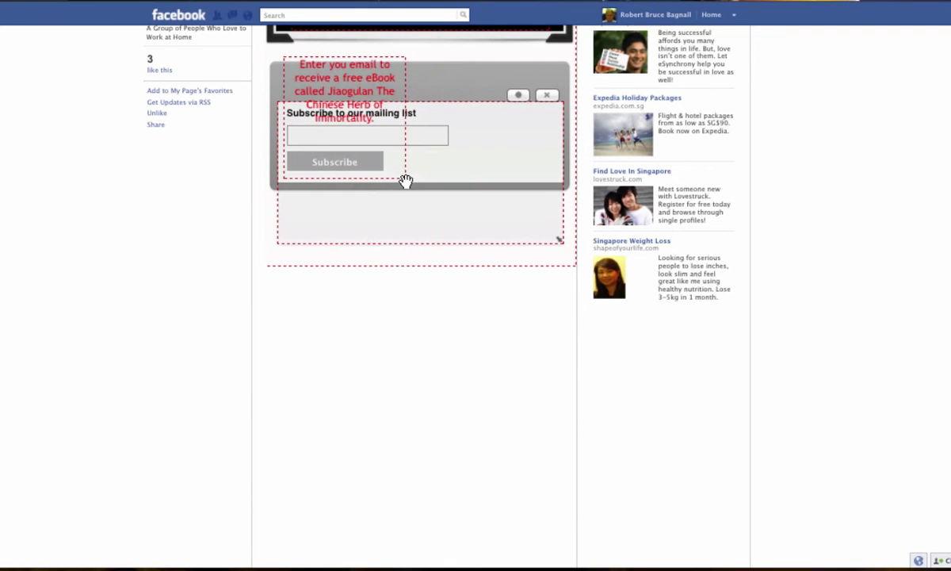
pyautogui.click(405, 180)
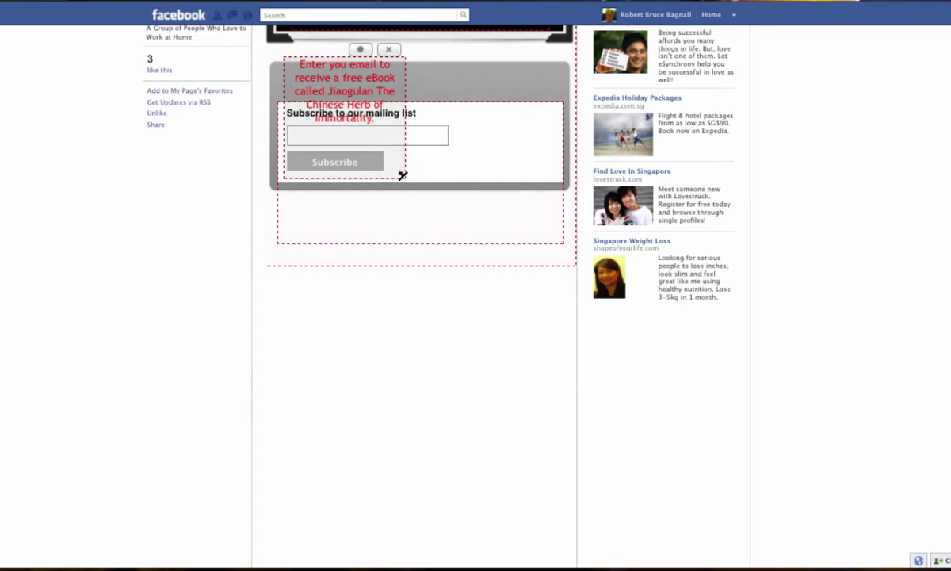
pyautogui.moveTo(405, 178); pyautogui.dragTo(447, 149)
pyautogui.moveTo(485, 222); pyautogui.dragTo(622, 180)
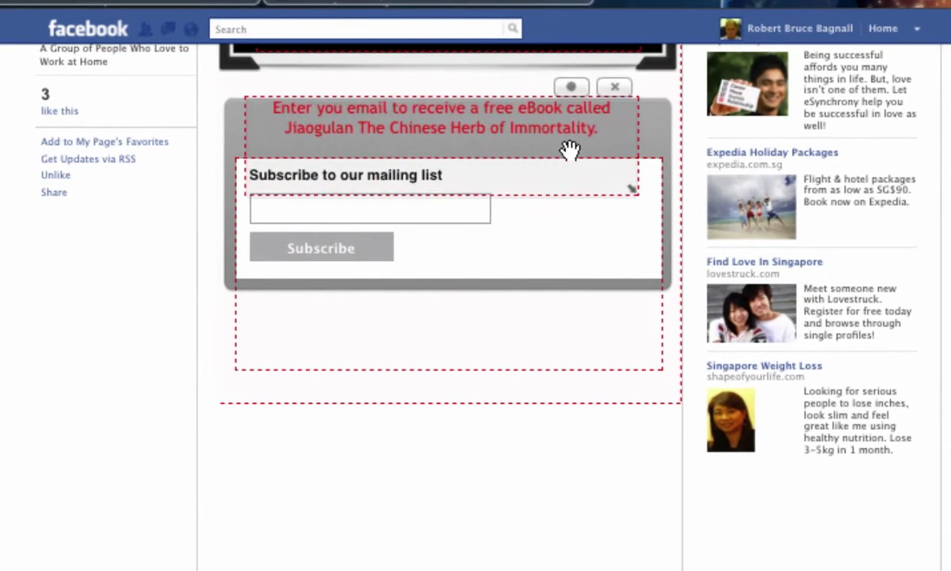
pyautogui.moveTo(569, 149); pyautogui.dragTo(576, 160)
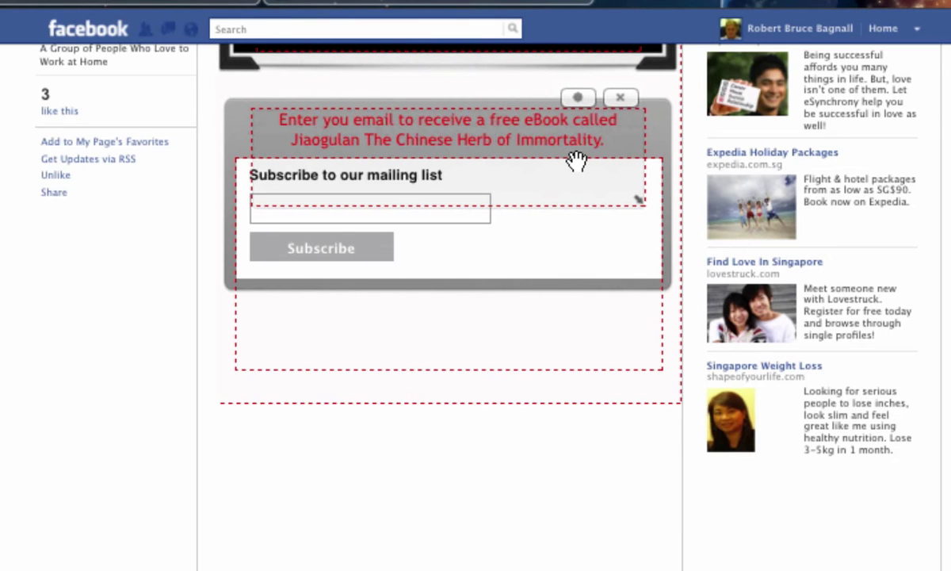
# - Add a second Plain Text Field widget to the tab at the mailing list form
pyautogui.scroll(10, 454, 457)
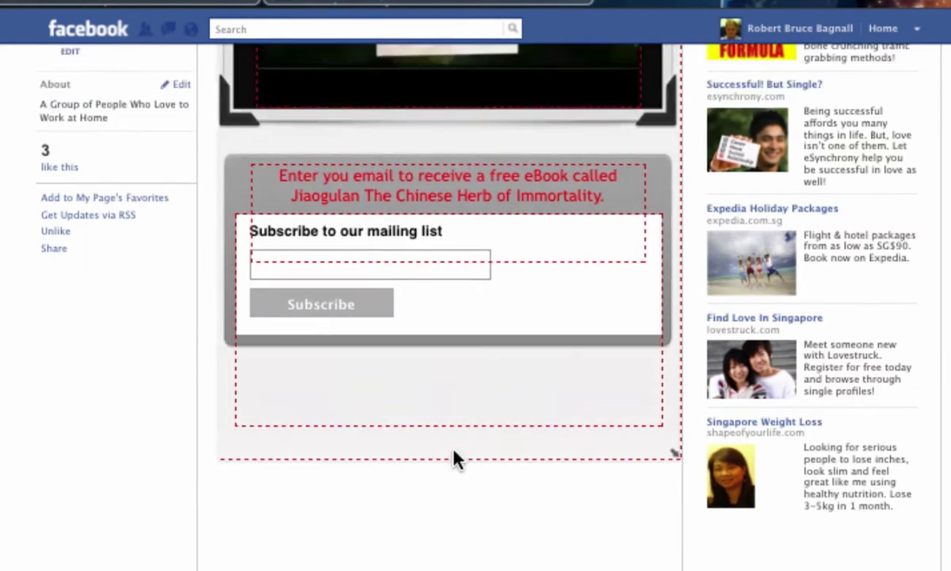
pyautogui.scroll(-3, 454, 449)
pyautogui.scroll(6, 449, 454)
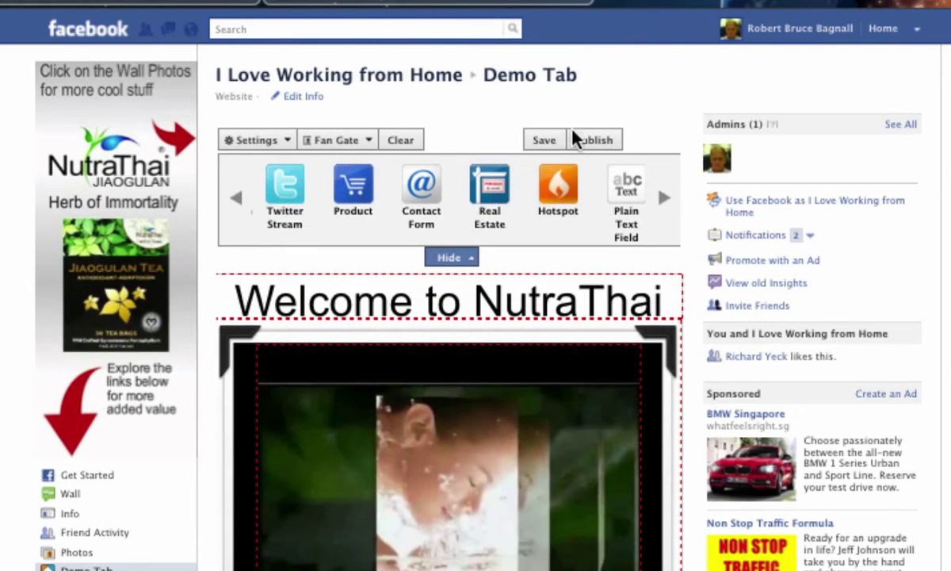
pyautogui.moveTo(625, 190); pyautogui.dragTo(461, 550)
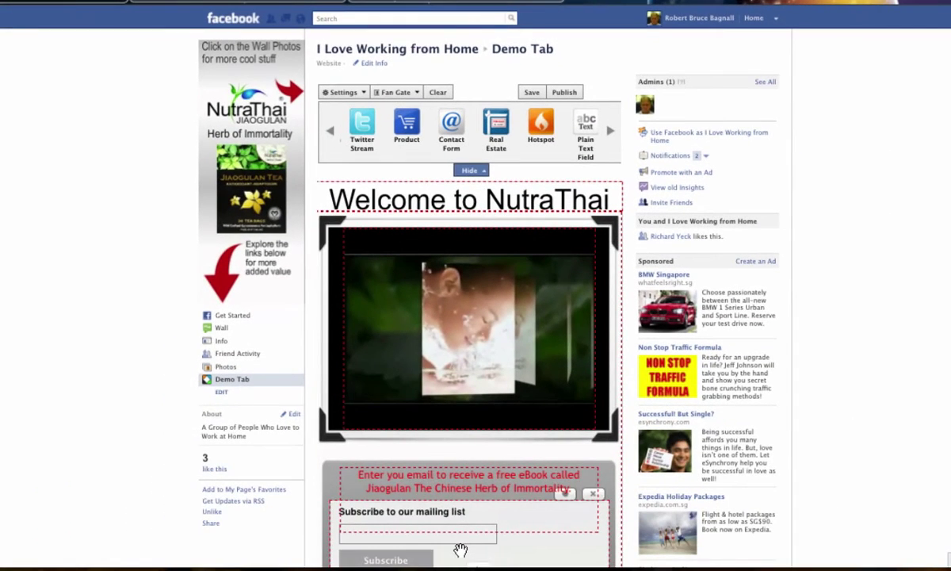
pyautogui.scroll(-5, 452, 507)
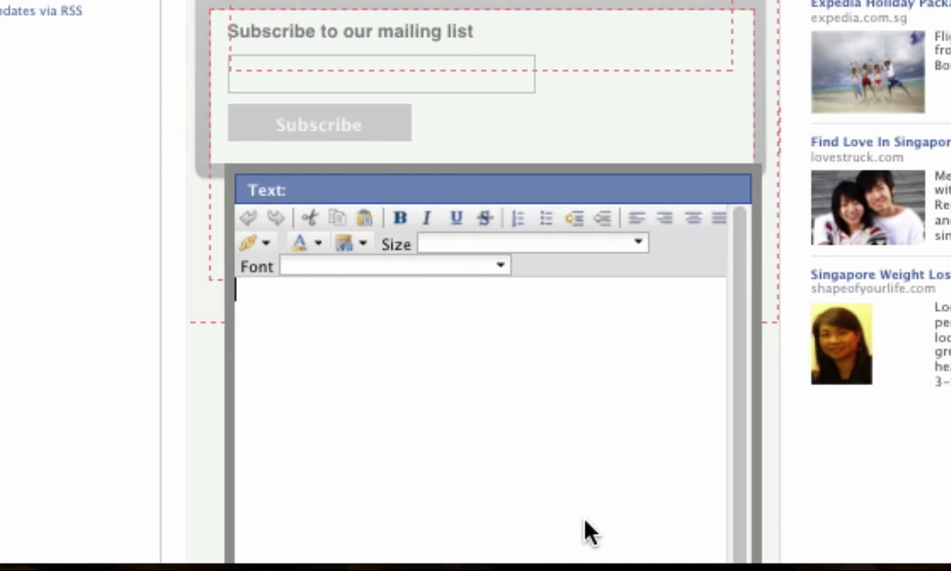
# - Enter "We also hate spam just like you and we promise that we never share or sell your email." in the new text field
pyautogui.write('We also ')
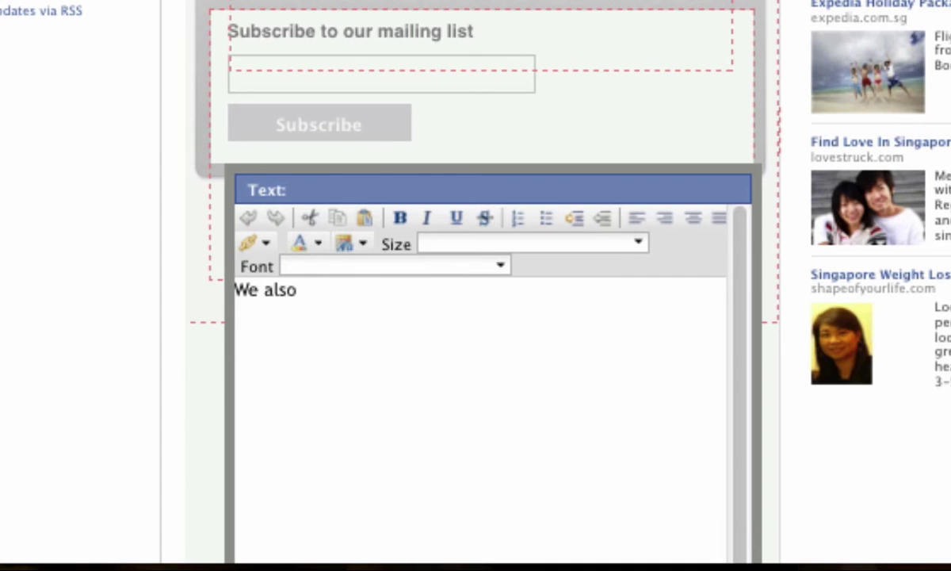
pyautogui.write('hate spam')
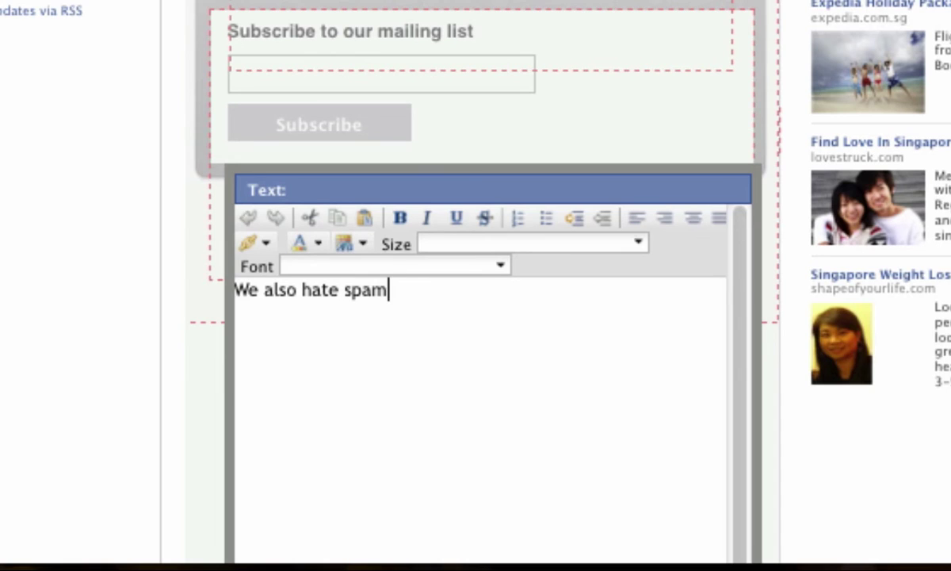
pyautogui.write(' just li')
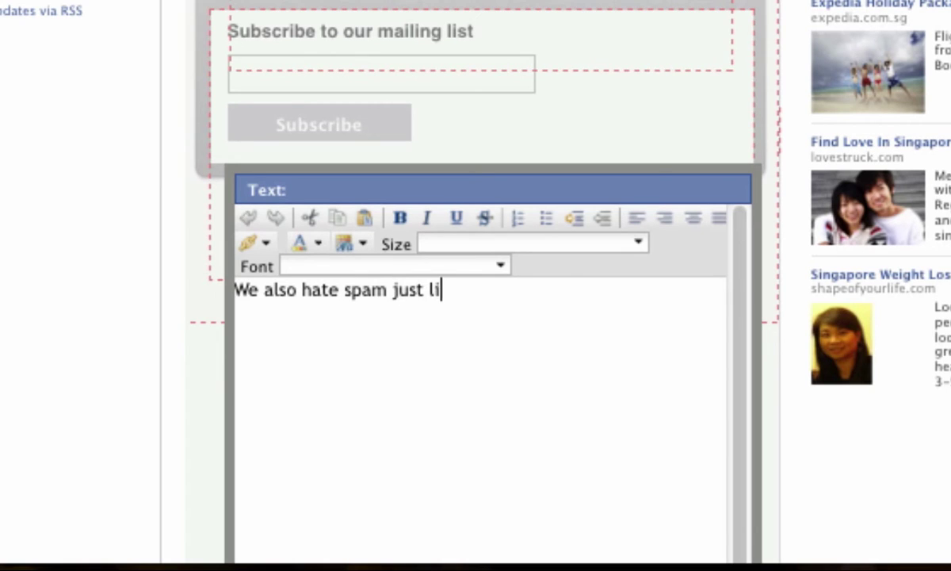
pyautogui.write('ke you and')
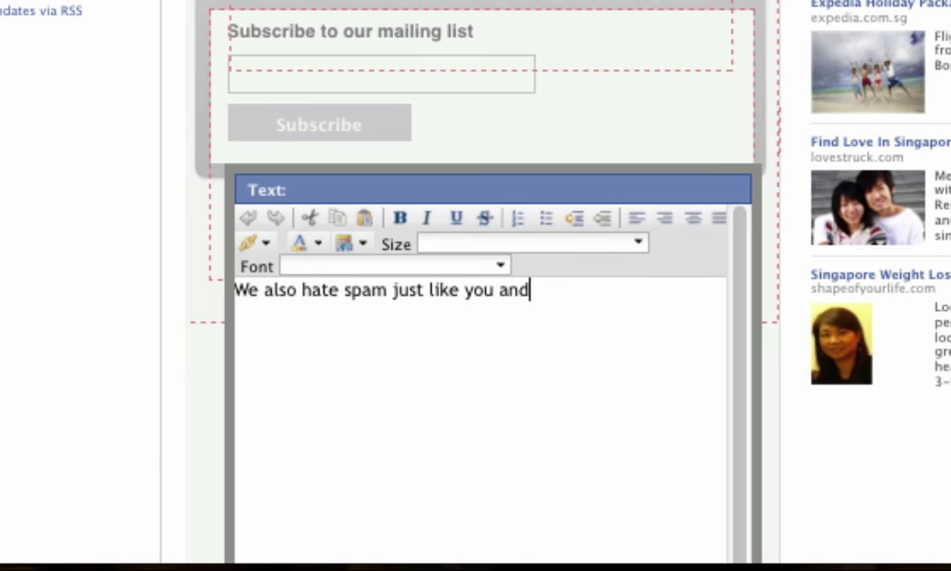
pyautogui.write(' we pro')
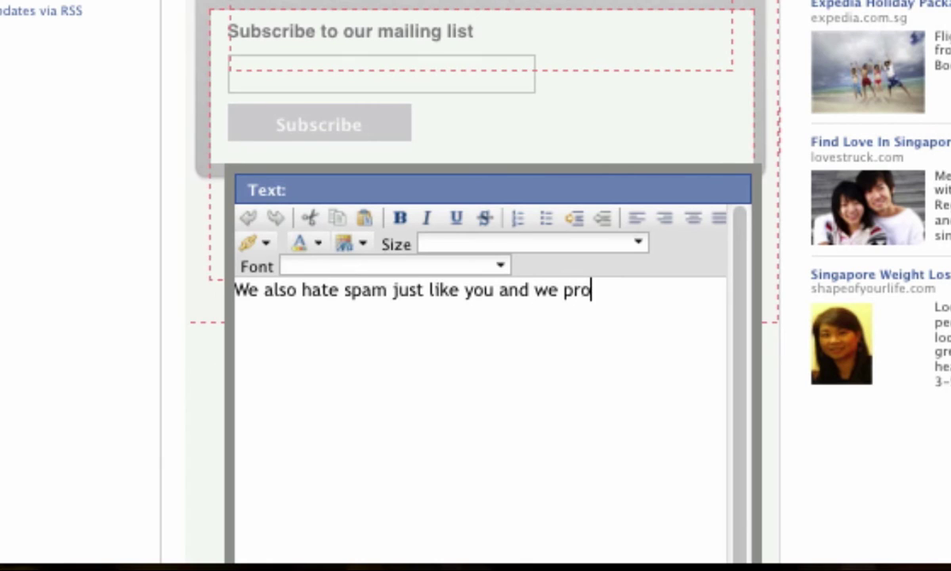
pyautogui.write('mise that')
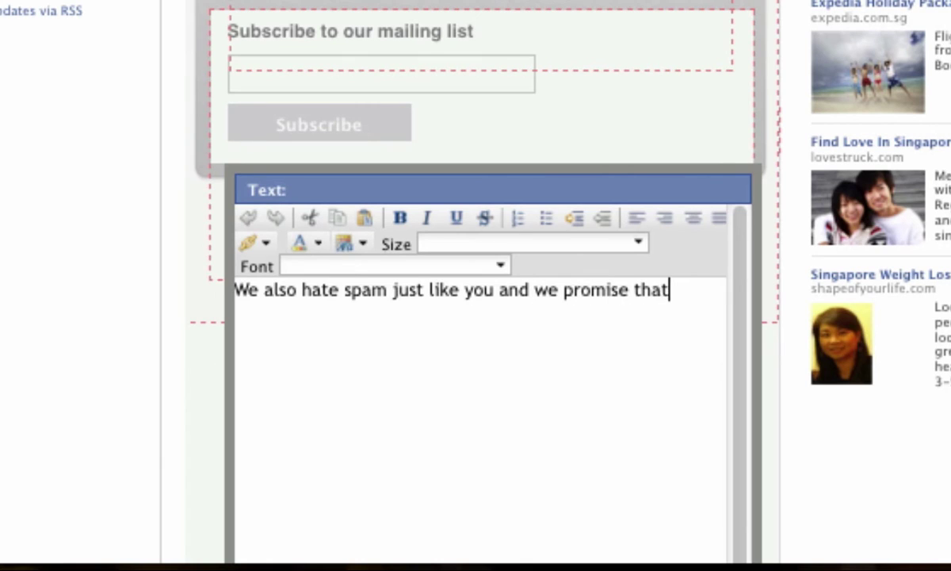
pyautogui.write(' we neb')
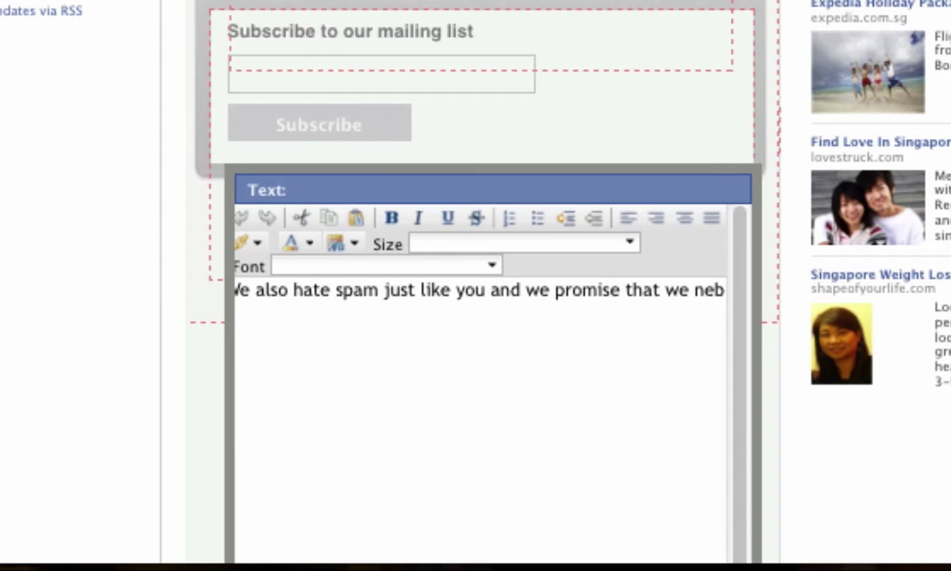
pyautogui.press('BackSpace')
pyautogui.press('BackSpace')
pyautogui.press('BackSpace')
pyautogui.write('evr')
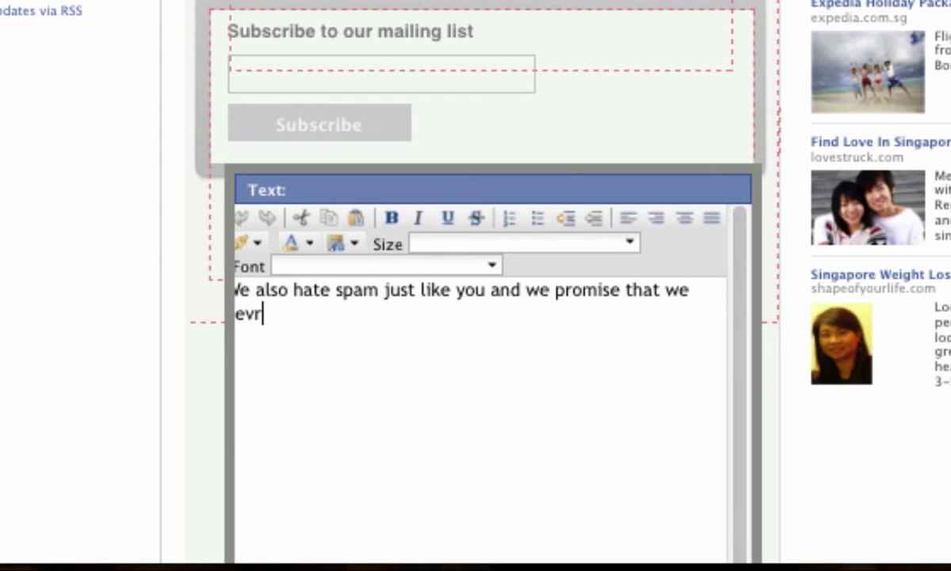
pyautogui.press('BackSpace')
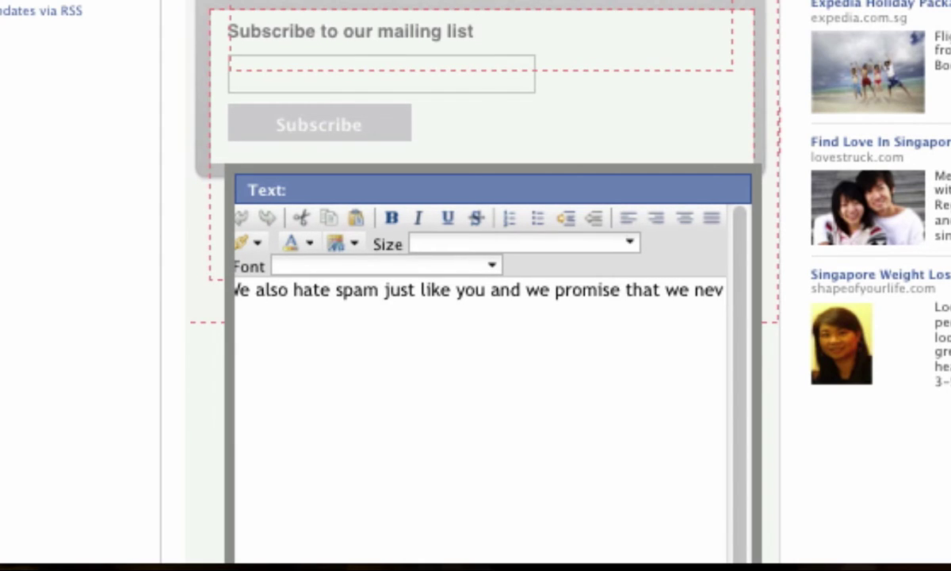
pyautogui.write('er ')
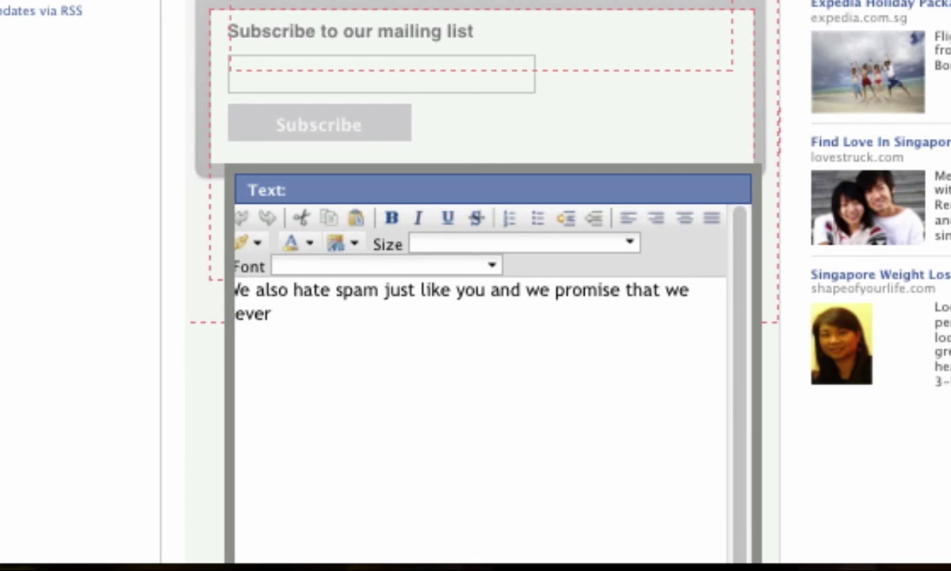
pyautogui.write('share or ')
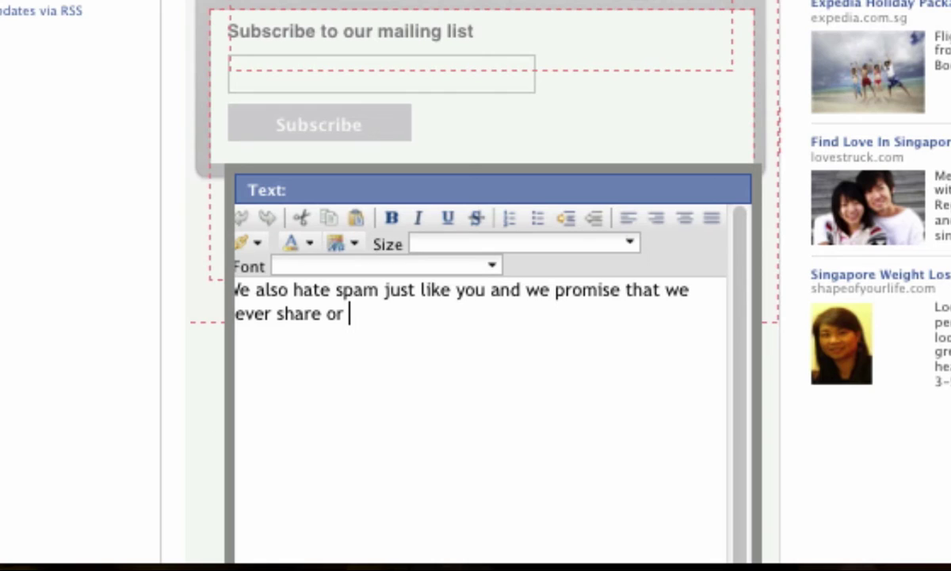
pyautogui.write('sell you')
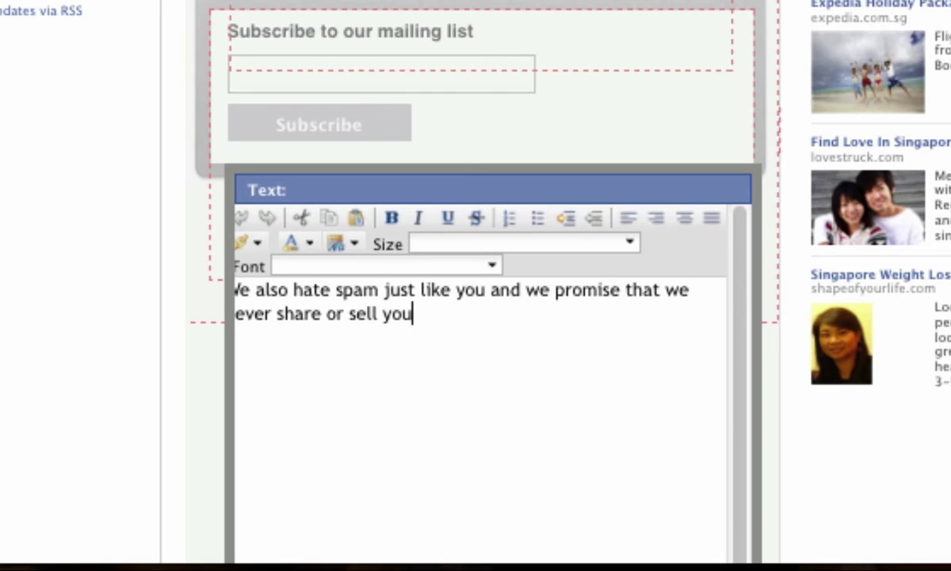
pyautogui.write('r email')
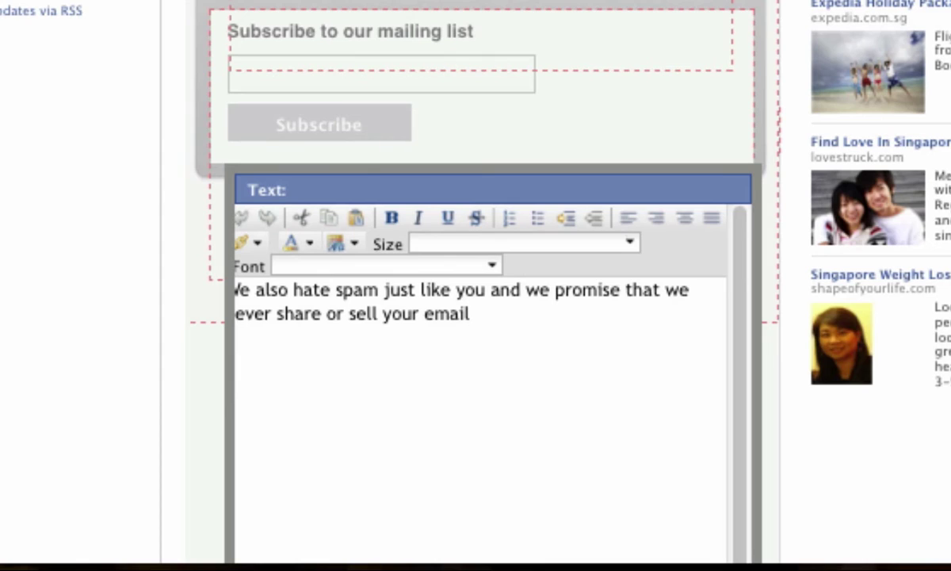
pyautogui.write('.')
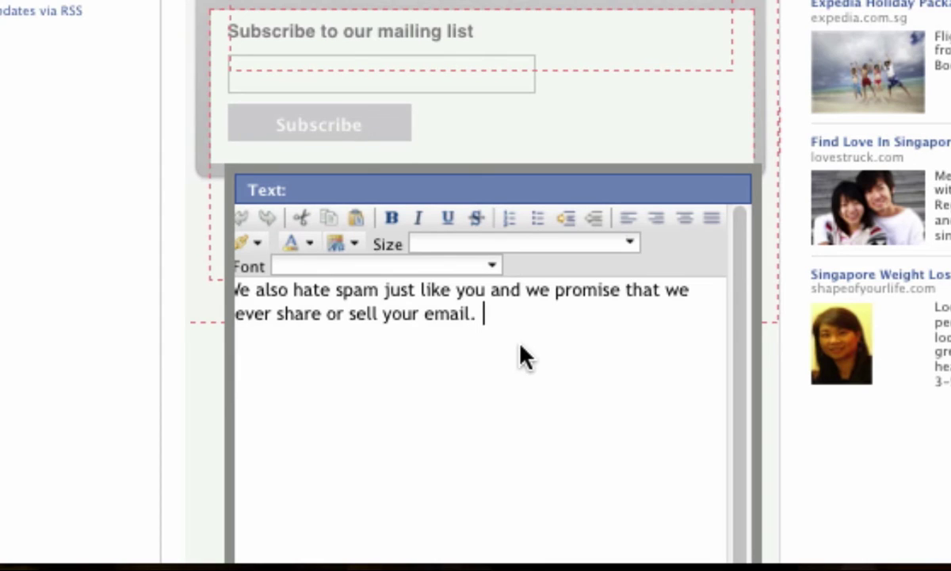
# - Format the whole anti-spam sentence in Arial, large size and centred, and finish the text field
pyautogui.moveTo(496, 315); pyautogui.dragTo(222, 295)
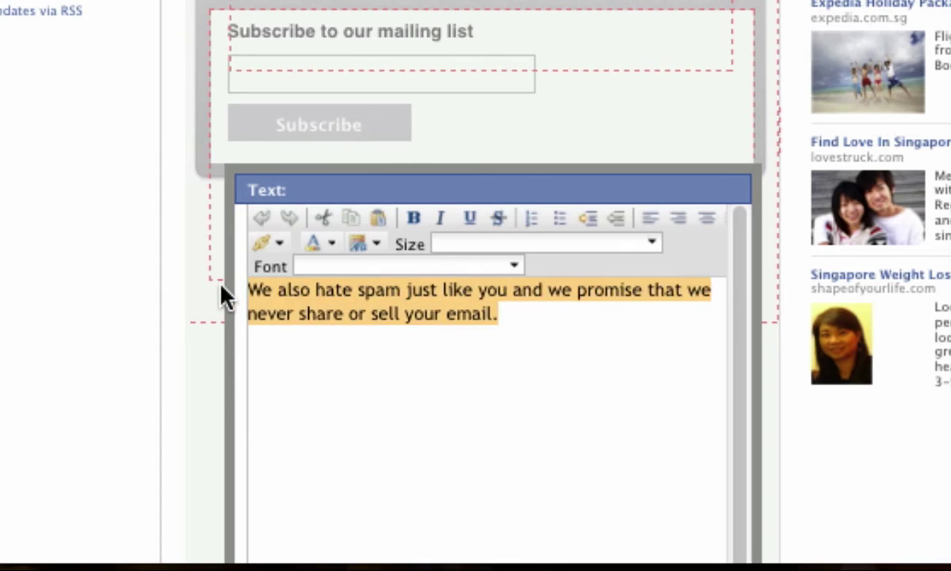
pyautogui.click(512, 266)
pyautogui.click(481, 268)
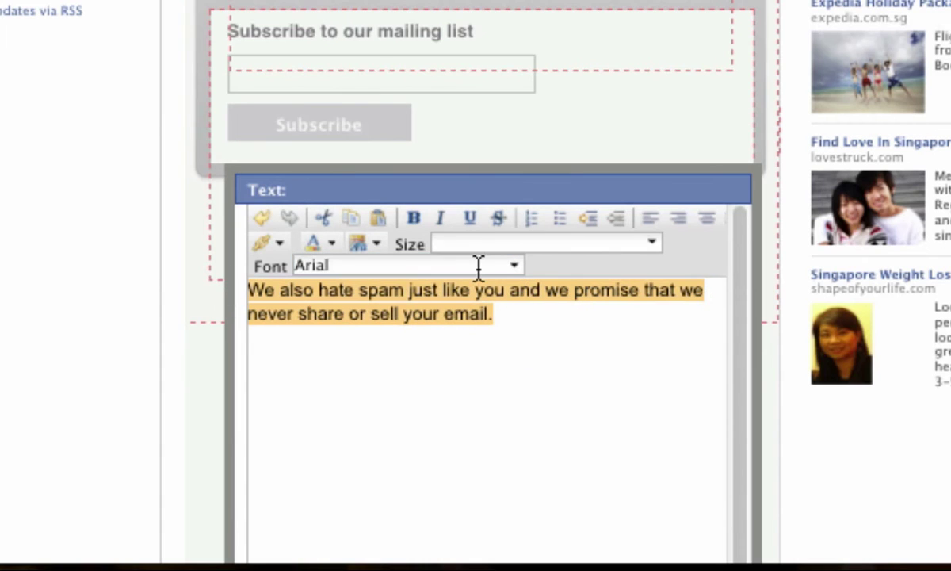
pyautogui.click(653, 248)
pyautogui.click(482, 363)
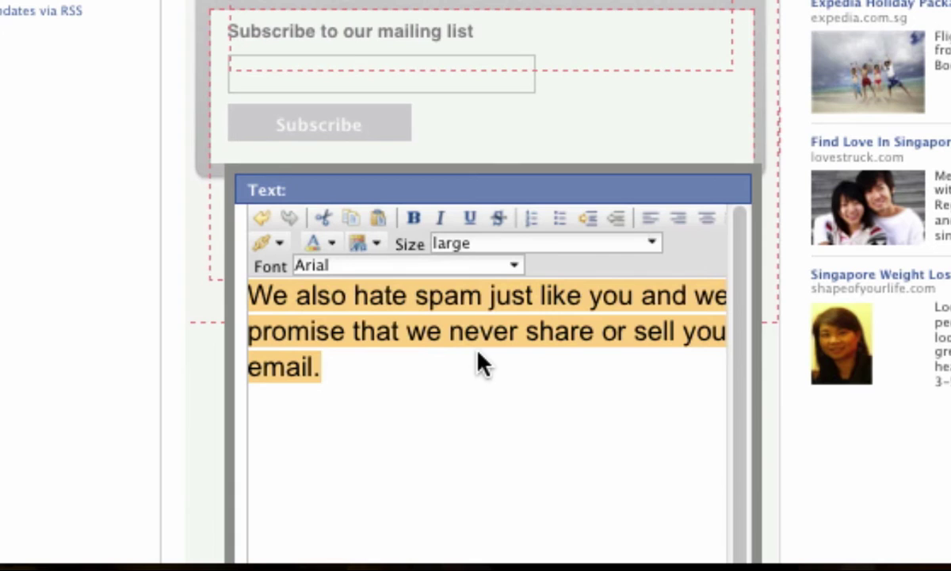
pyautogui.click(705, 220)
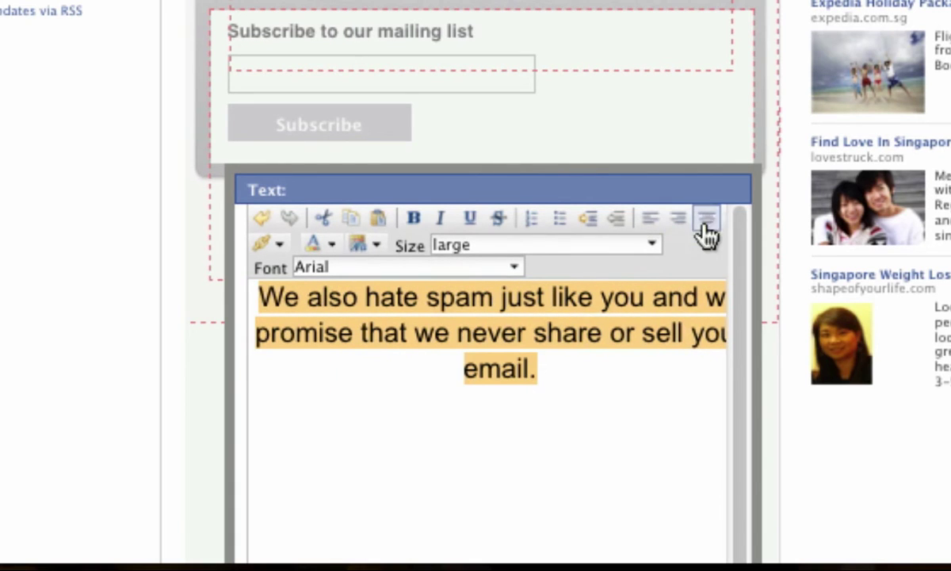
pyautogui.scroll(-5, 584, 403)
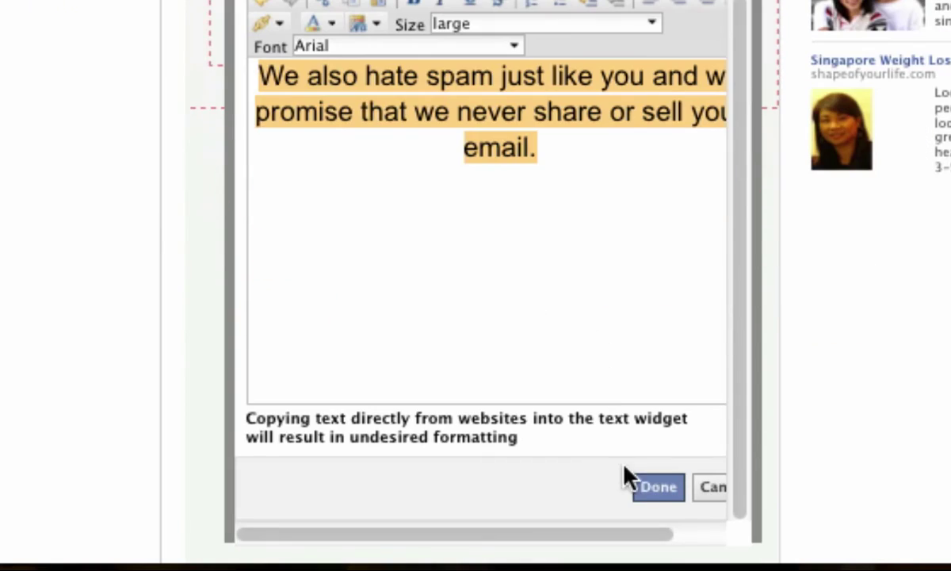
pyautogui.click(647, 487)
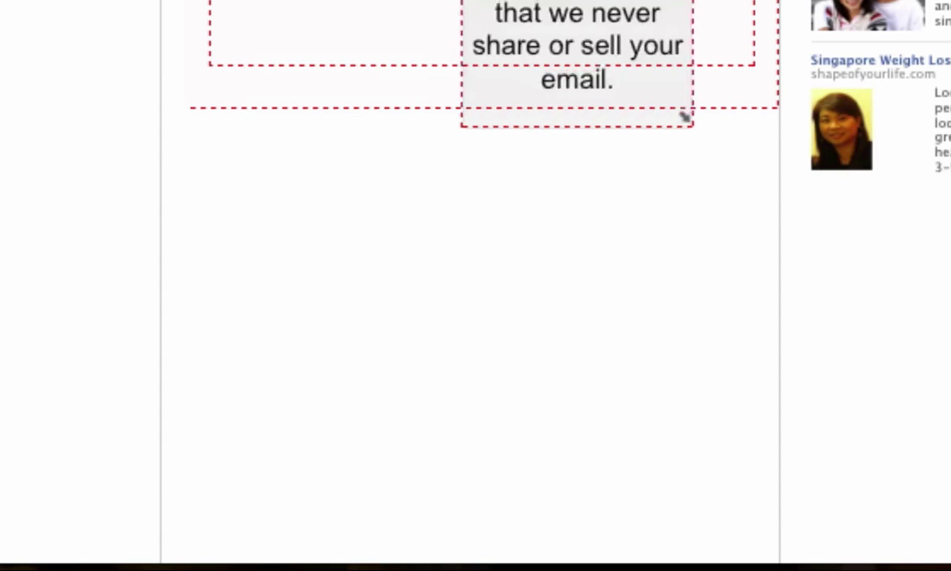
# - Place the anti-spam text directly below the grey mailing list panel and widen its box to the tab's width so it fits on two lines
pyautogui.moveTo(494, 149); pyautogui.dragTo(309, 312)
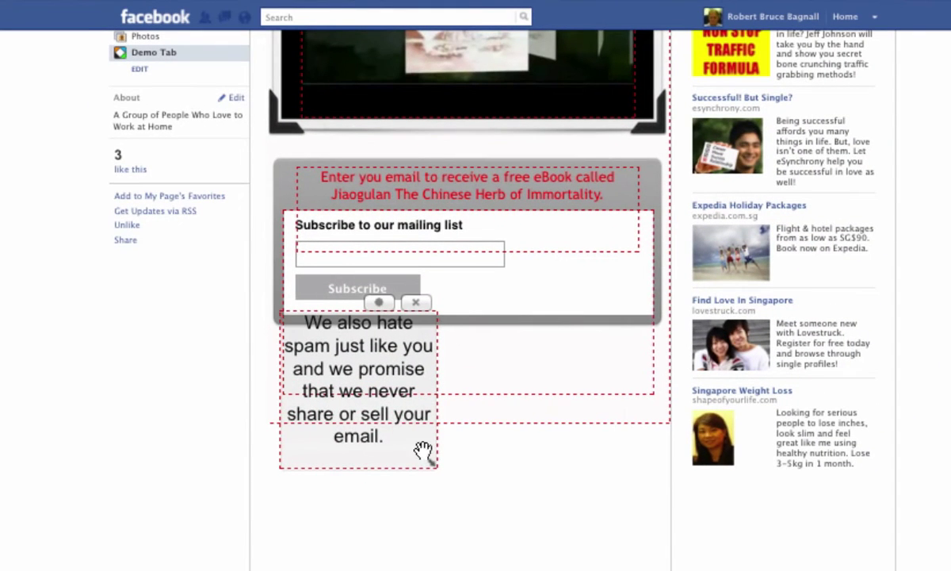
pyautogui.moveTo(433, 463); pyautogui.dragTo(668, 446)
pyautogui.moveTo(582, 376); pyautogui.dragTo(570, 390)
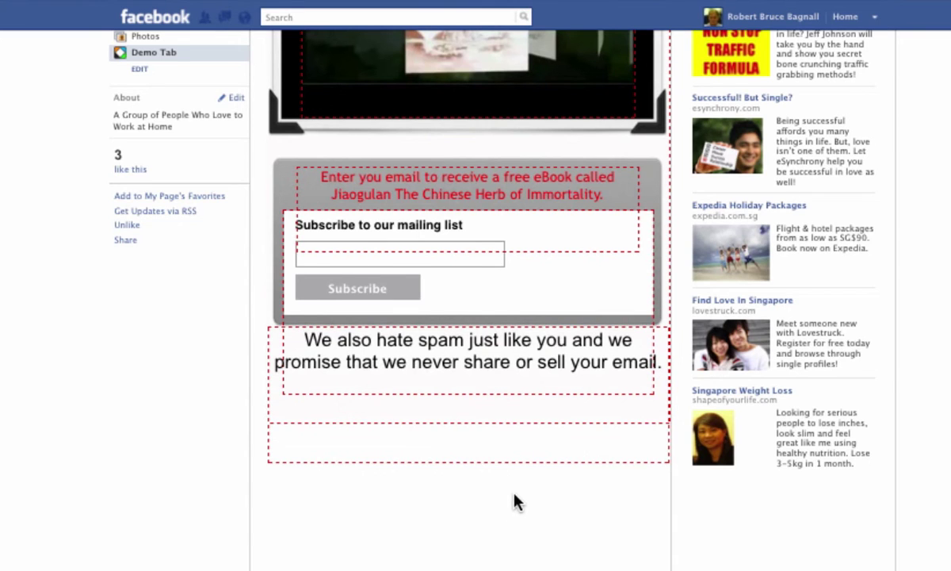
# - Add a Comment Stream widget to the tab below the anti-spam text
pyautogui.scroll(10, 517, 492)
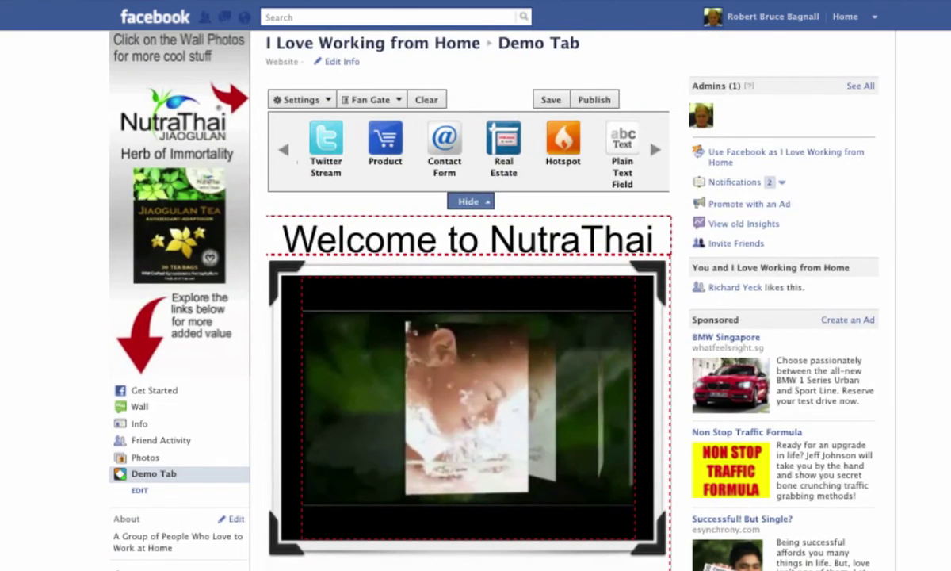
pyautogui.scroll(1, 609, 129)
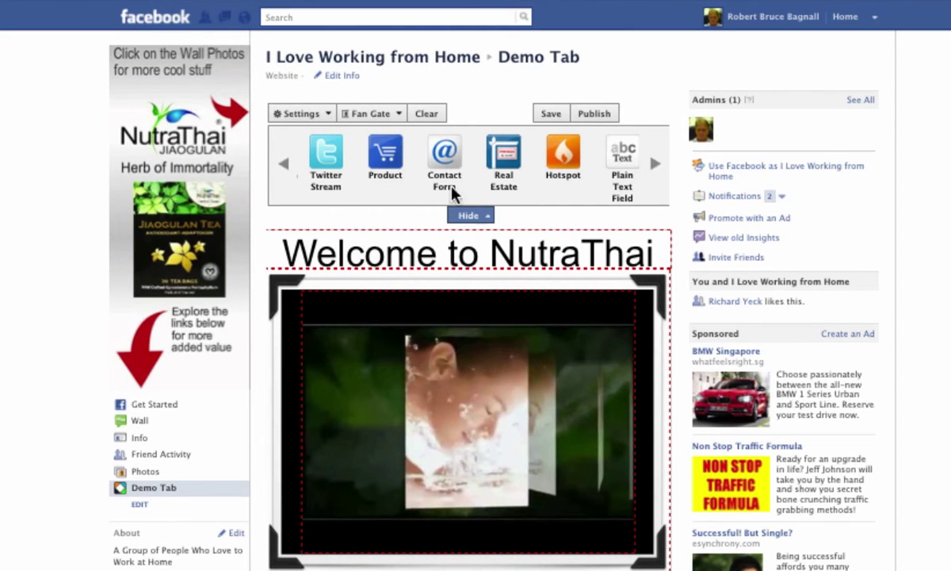
pyautogui.click(648, 164)
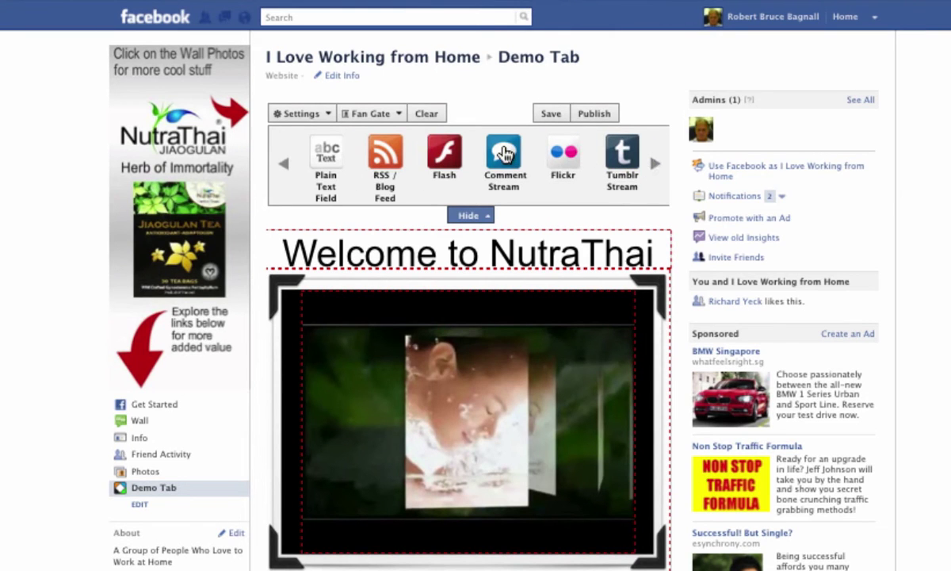
pyautogui.moveTo(504, 155); pyautogui.dragTo(440, 533)
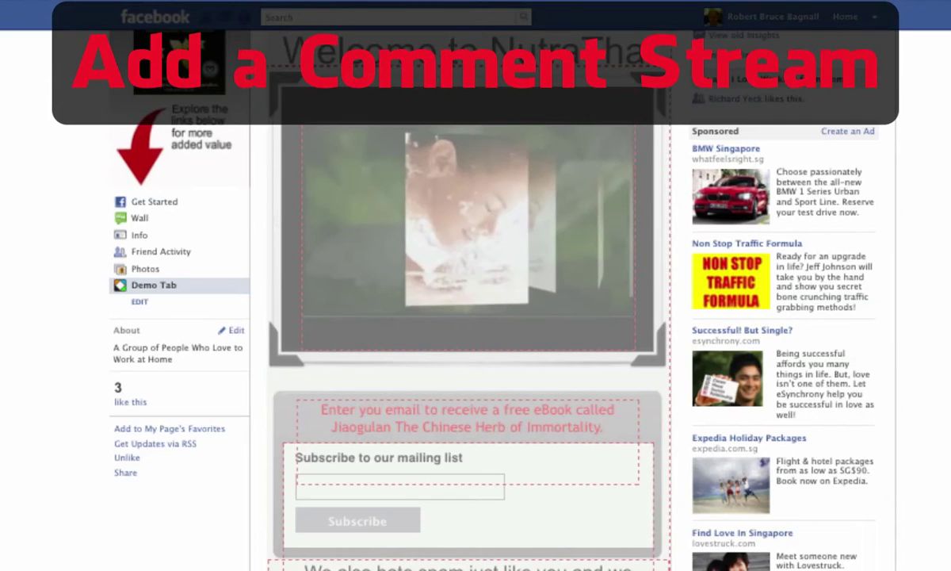
pyautogui.scroll(-5, 467, 317)
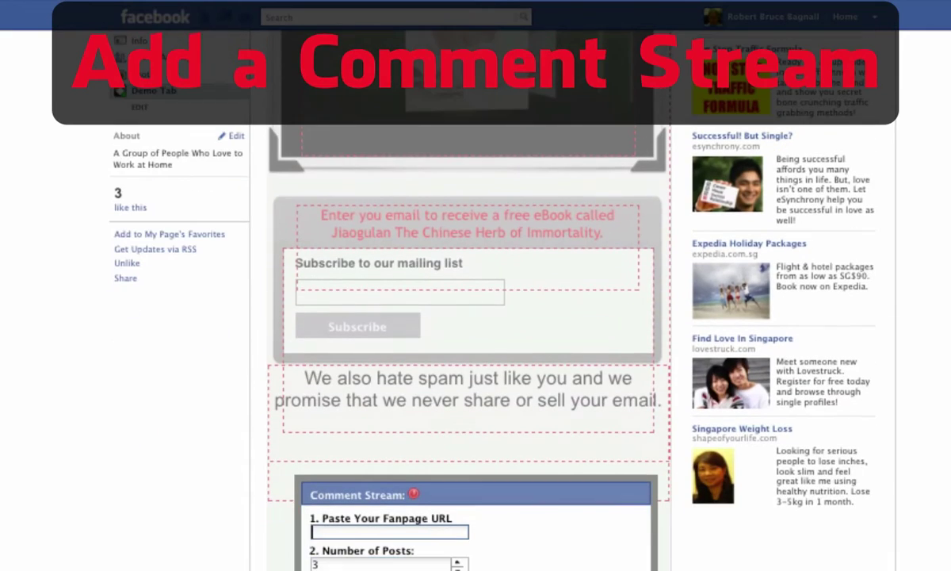
pyautogui.click(370, 532)
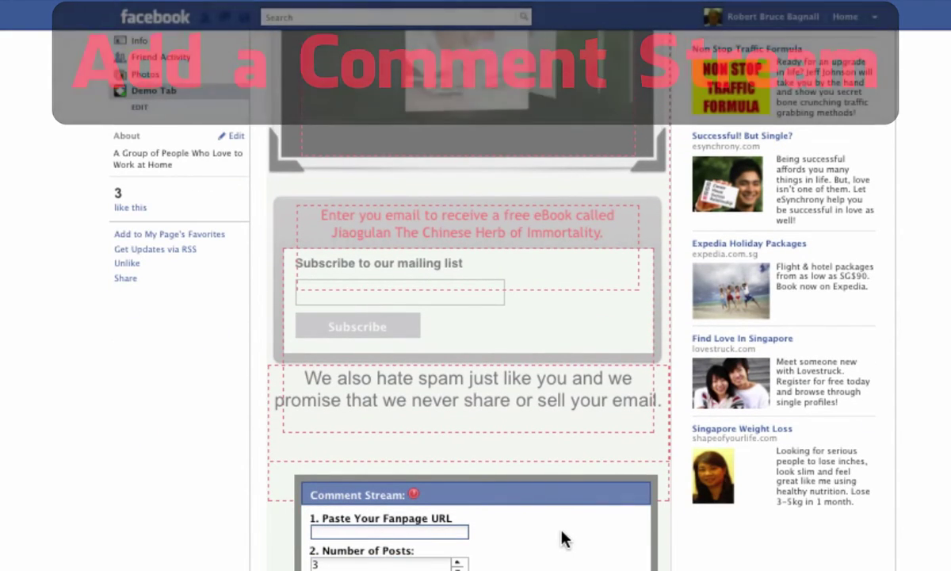
pyautogui.write('h')
pyautogui.write('tt')
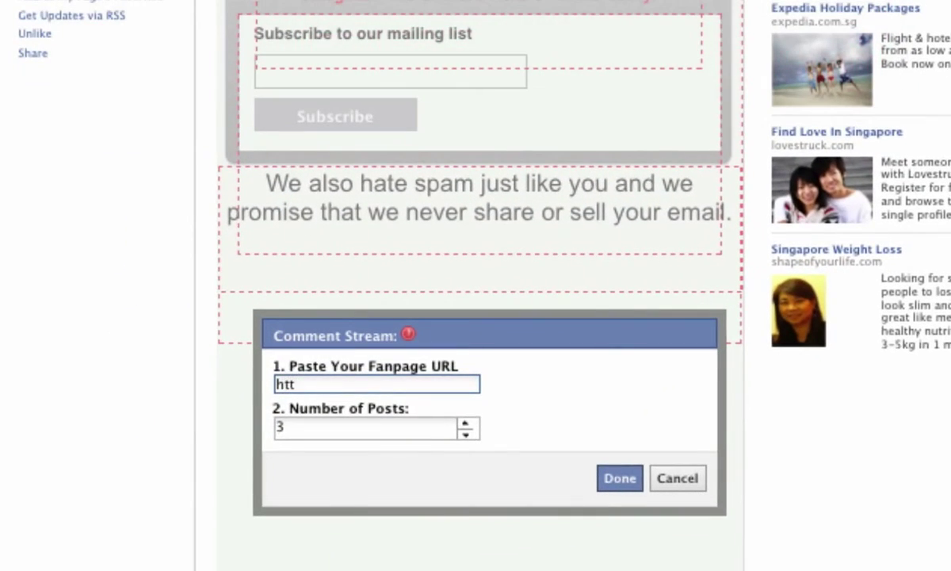
pyautogui.write('p://faceboo')
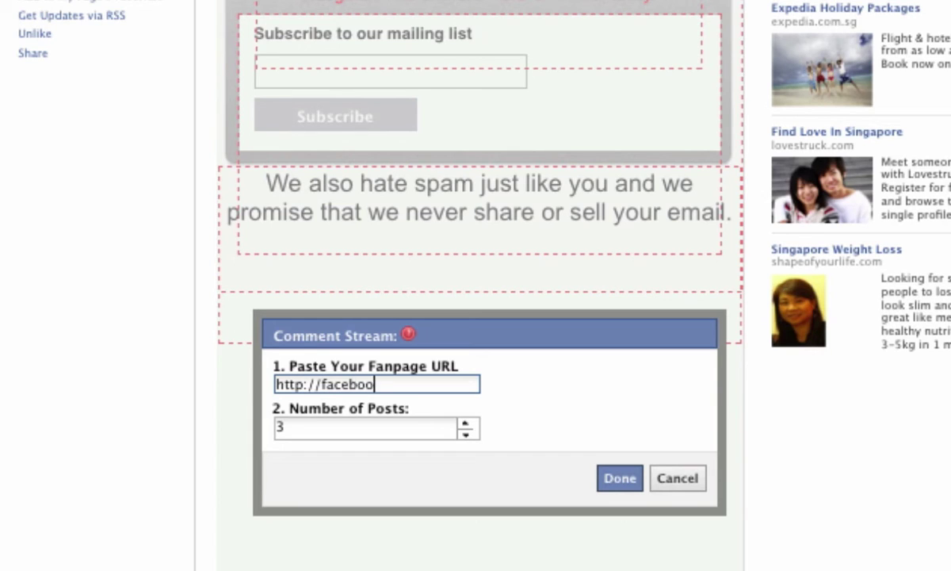
pyautogui.press('BackSpace')
pyautogui.press('BackSpace')
pyautogui.press('BackSpace')
pyautogui.press('BackSpace')
pyautogui.press('BackSpace')
pyautogui.press('BackSpace')
pyautogui.press('BackSpace')
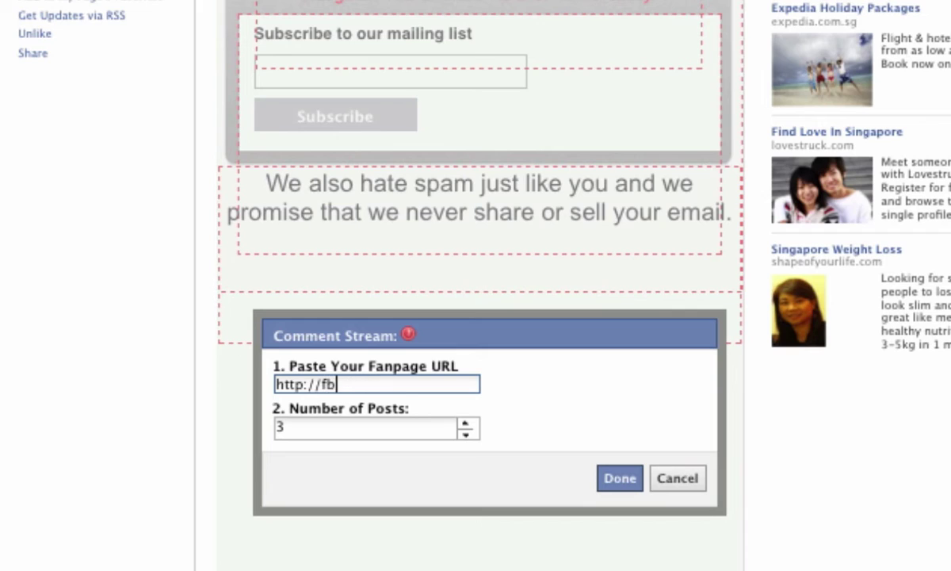
pyautogui.write('b.com/jia')
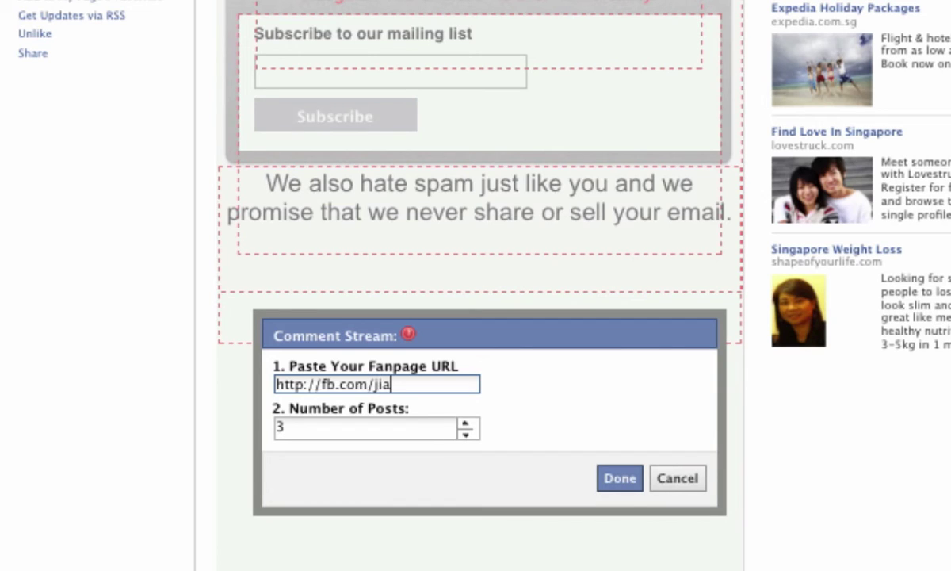
pyautogui.write('ogulan1')
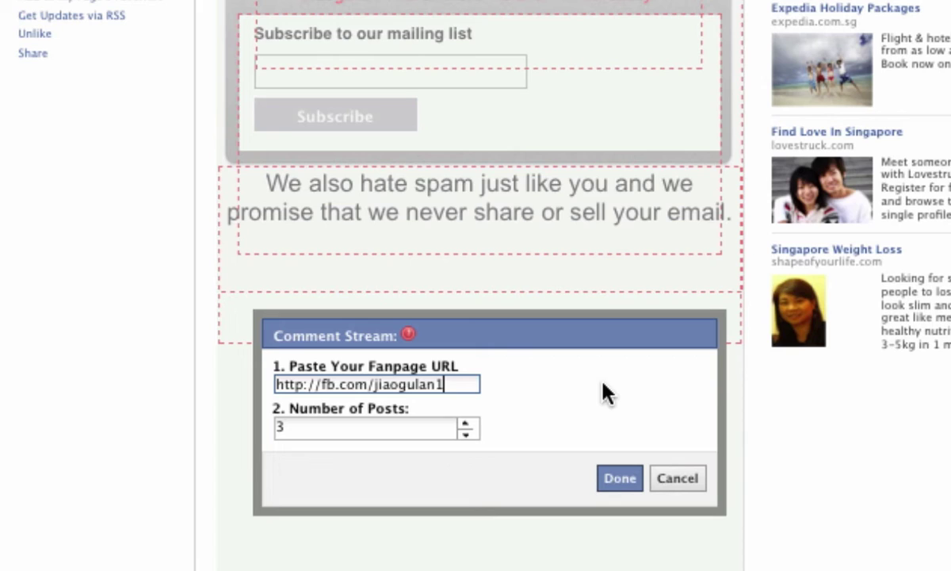
# - Set the comment stream's number of posts to 5
pyautogui.click(293, 428)
pyautogui.moveTo(293, 428); pyautogui.dragTo(192, 427)
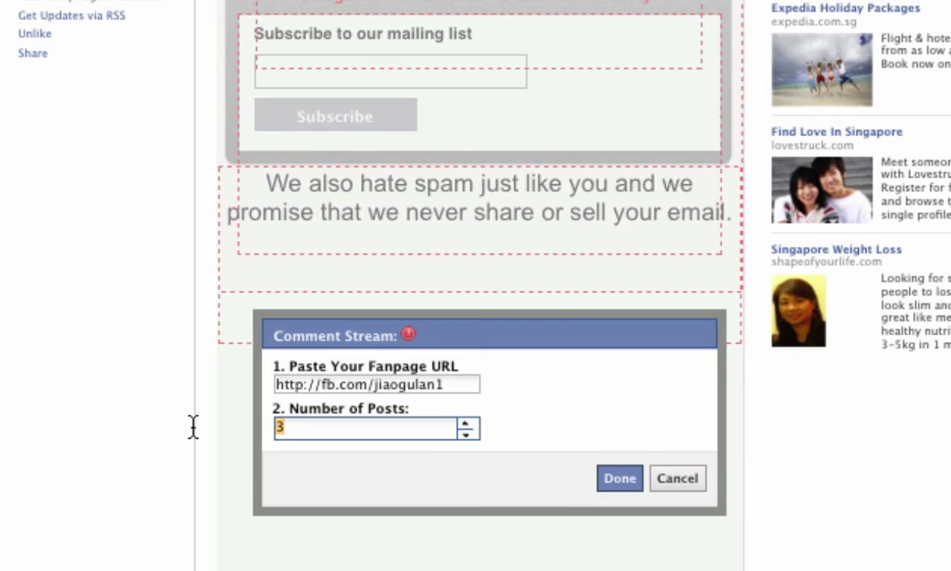
pyautogui.write('5')
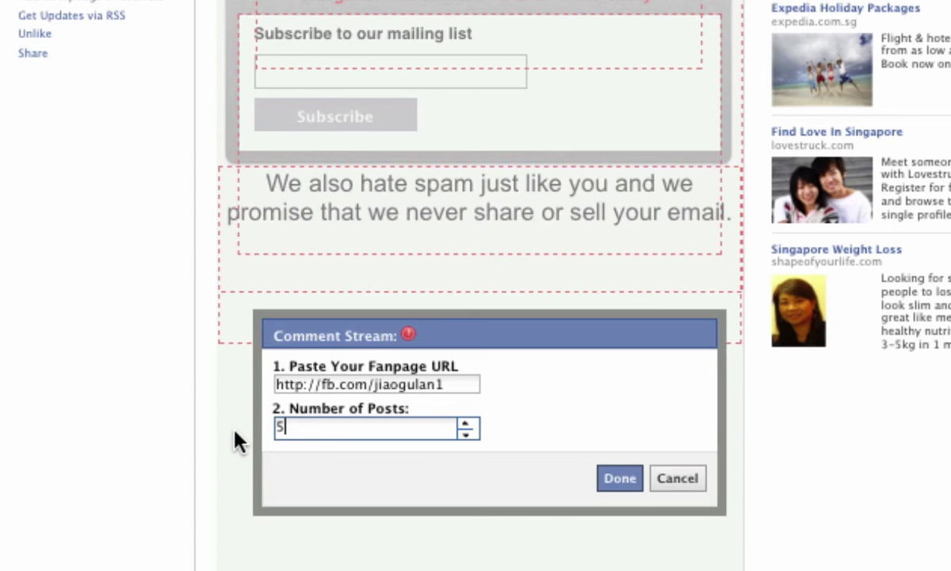
# - Confirm the comment stream settings, then place the widget just below the anti-spam text and widen it to the tab's width
pyautogui.scroll(-3, 238, 440)
pyautogui.click(617, 355)
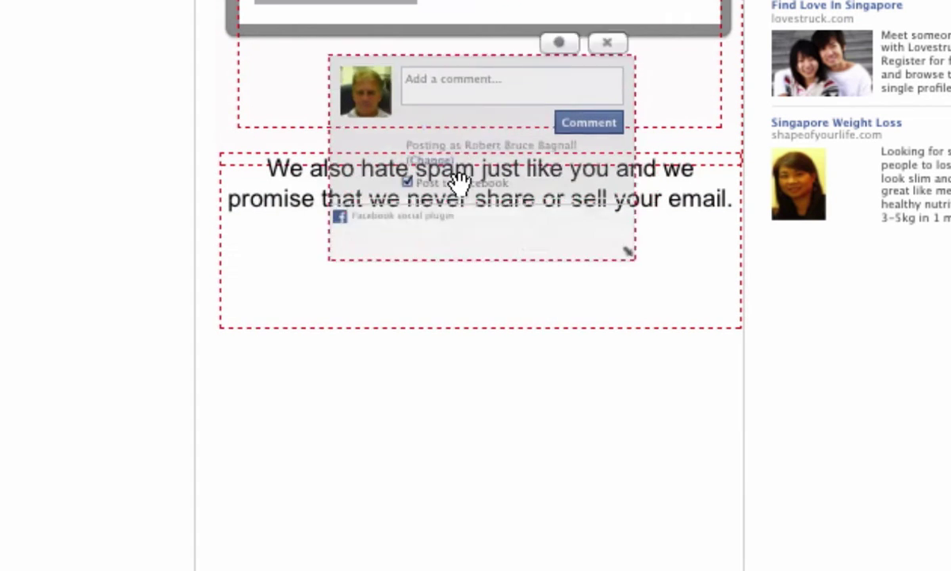
pyautogui.moveTo(460, 181); pyautogui.dragTo(357, 382)
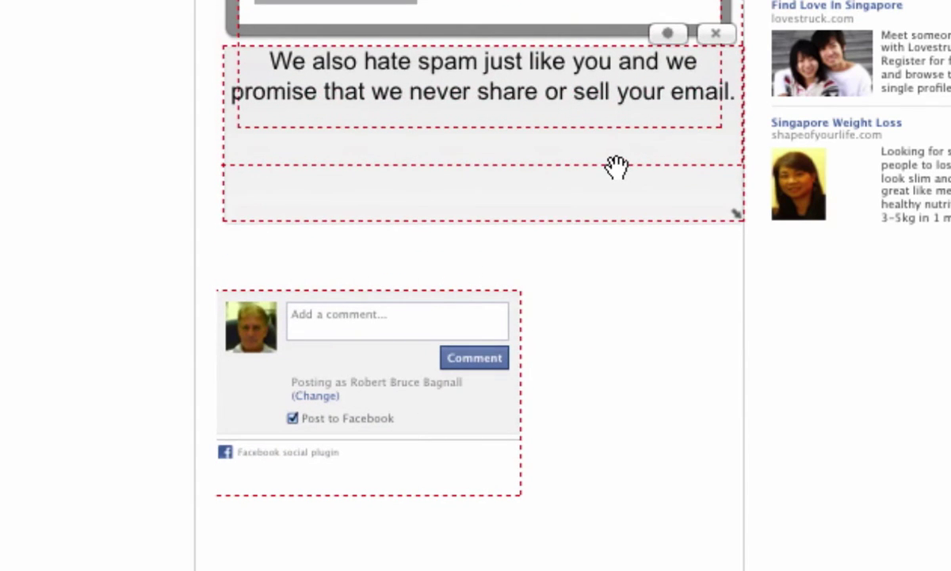
pyautogui.scroll(-3, 486, 342)
pyautogui.moveTo(476, 329); pyautogui.dragTo(418, 169)
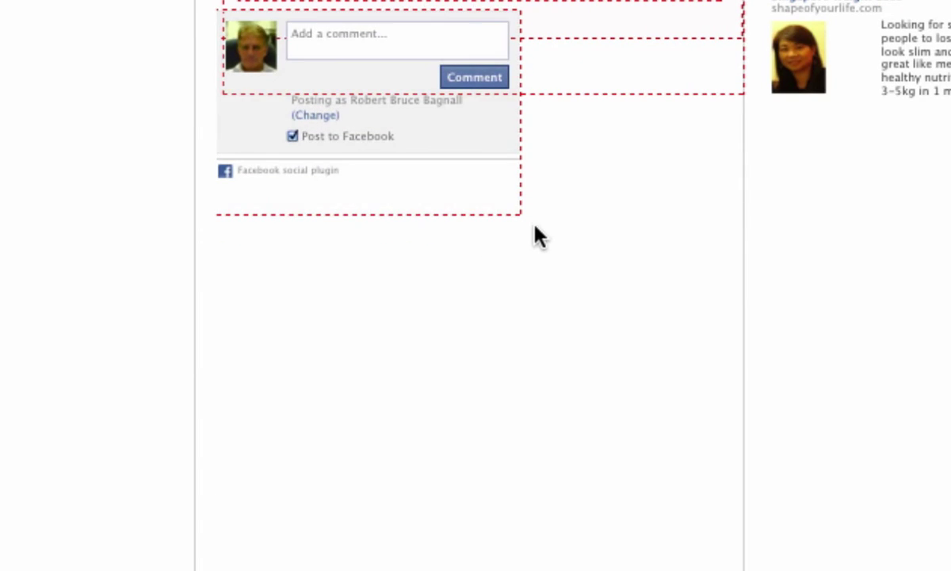
pyautogui.moveTo(519, 252); pyautogui.dragTo(693, 225)
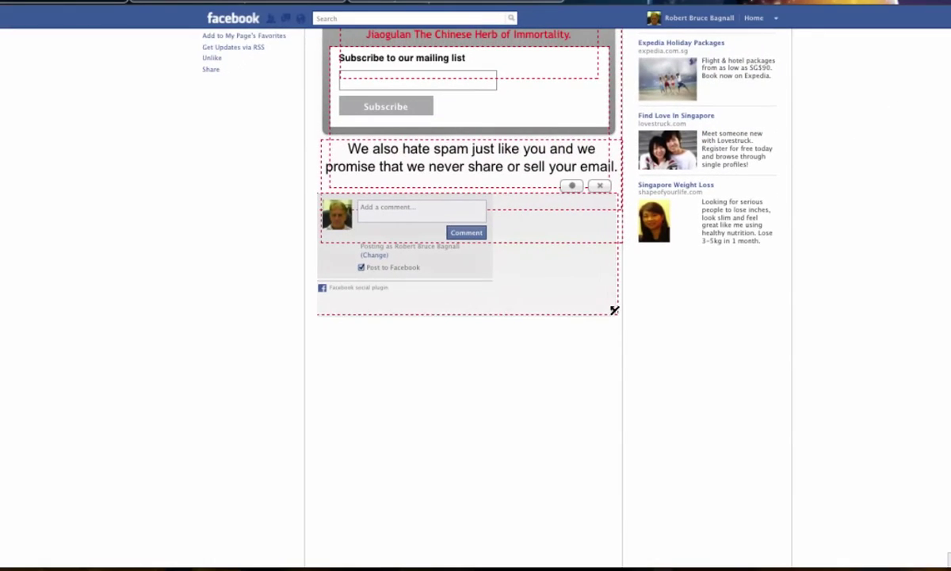
pyautogui.moveTo(620, 294); pyautogui.dragTo(619, 300)
# - Save the completed Demo Tab and publish it to the fan page
pyautogui.scroll(10, 421, 532)
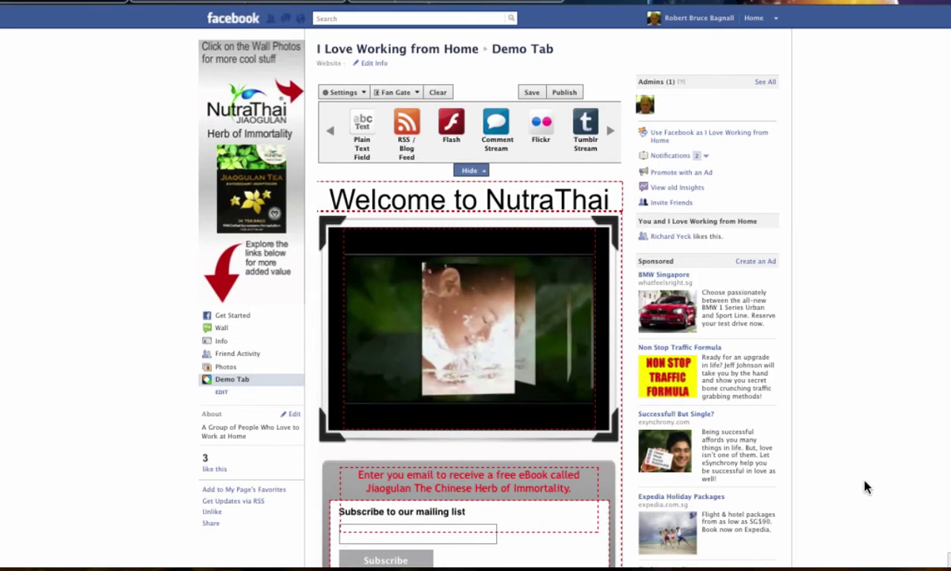
pyautogui.scroll(-7, 865, 487)
pyautogui.scroll(7, 866, 488)
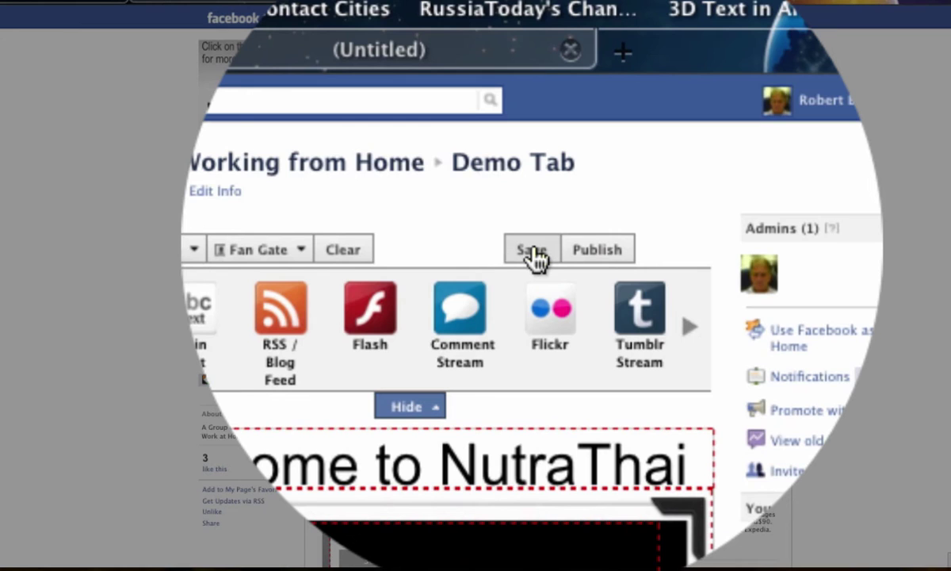
pyautogui.click(532, 252)
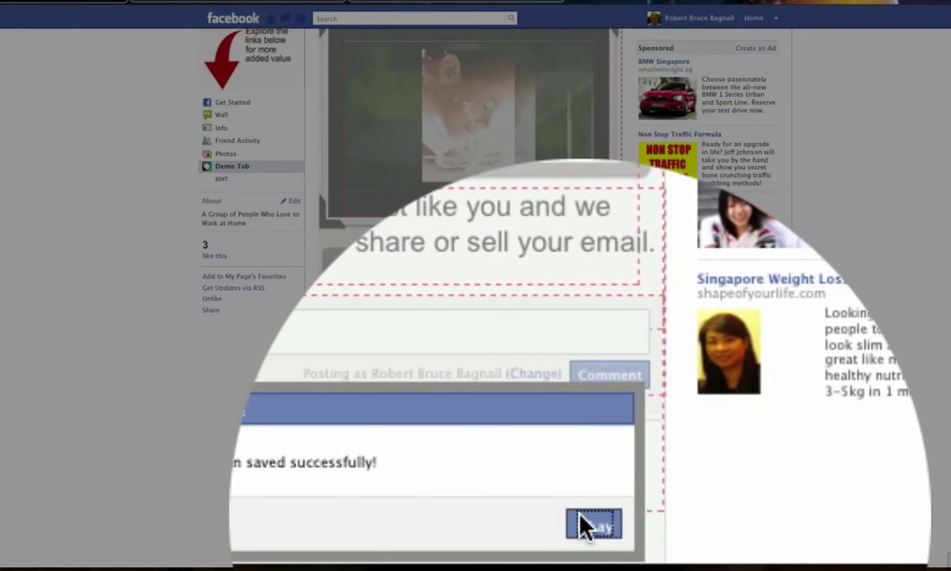
pyautogui.click(593, 549)
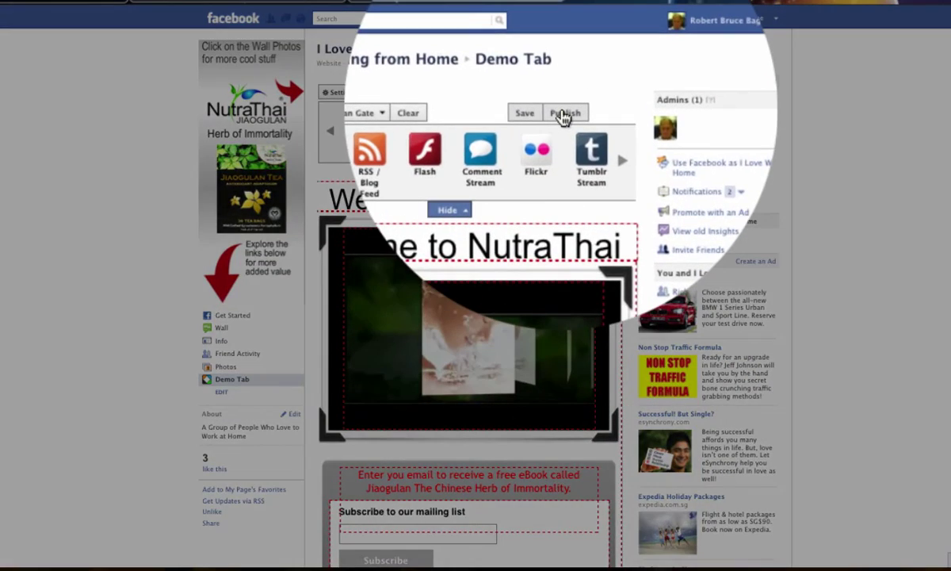
pyautogui.click(564, 117)
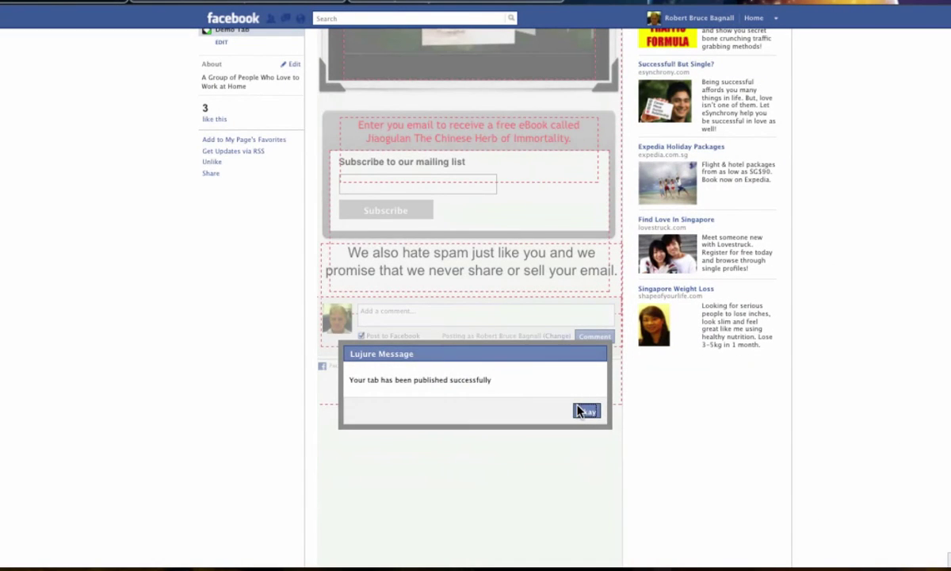
pyautogui.click(585, 411)
# - Log out of the page admin's Facebook account and log in with the second account whose credentials are filled in
pyautogui.scroll(2, 842, 388)
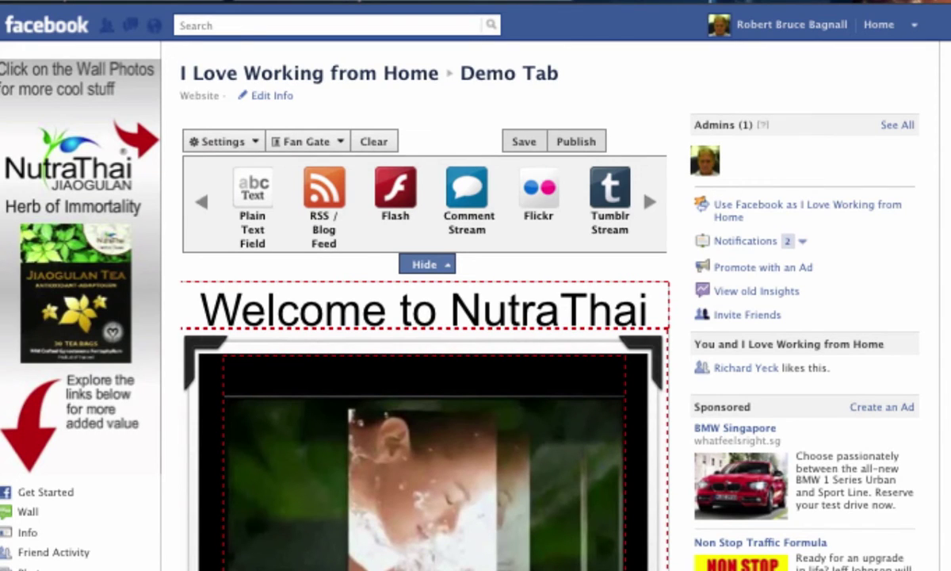
pyautogui.click(914, 26)
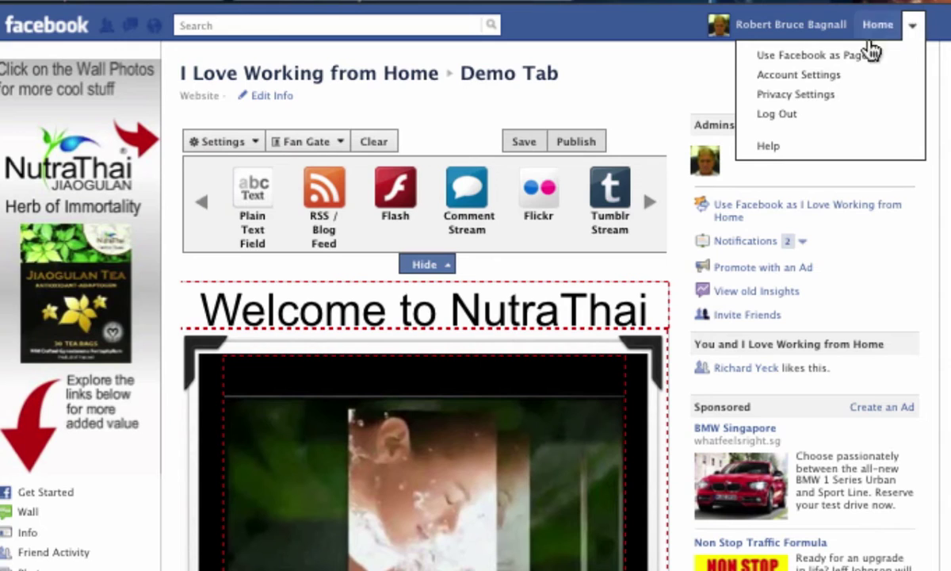
pyautogui.click(781, 115)
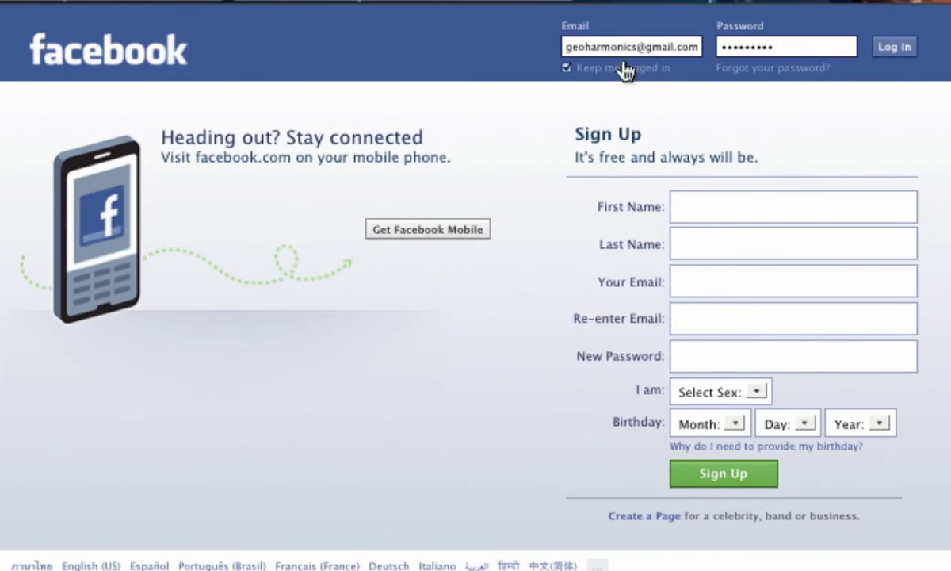
pyautogui.click(894, 50)
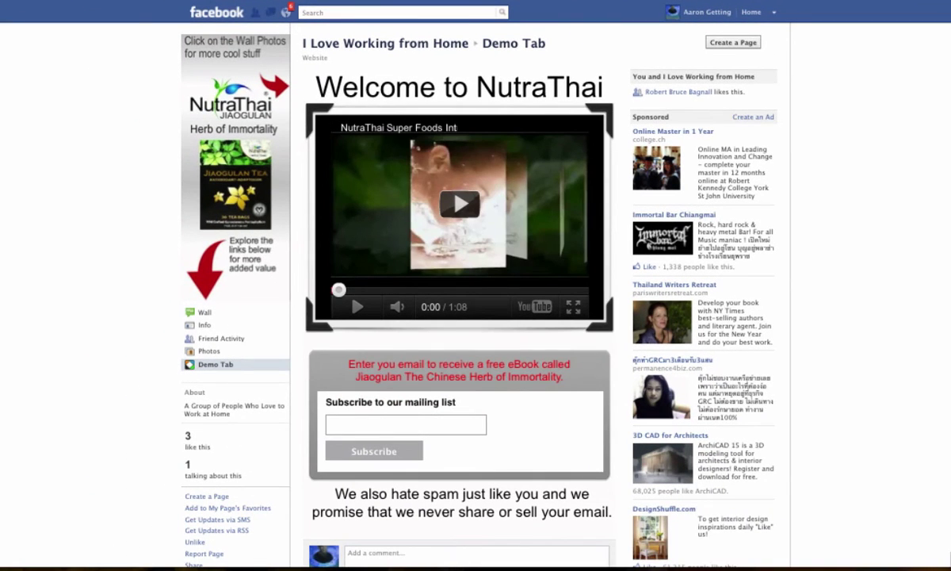
# - Review the published Demo Tab as a fan and test its framed video by playing and pausing it
pyautogui.scroll(-4, 460, 286)
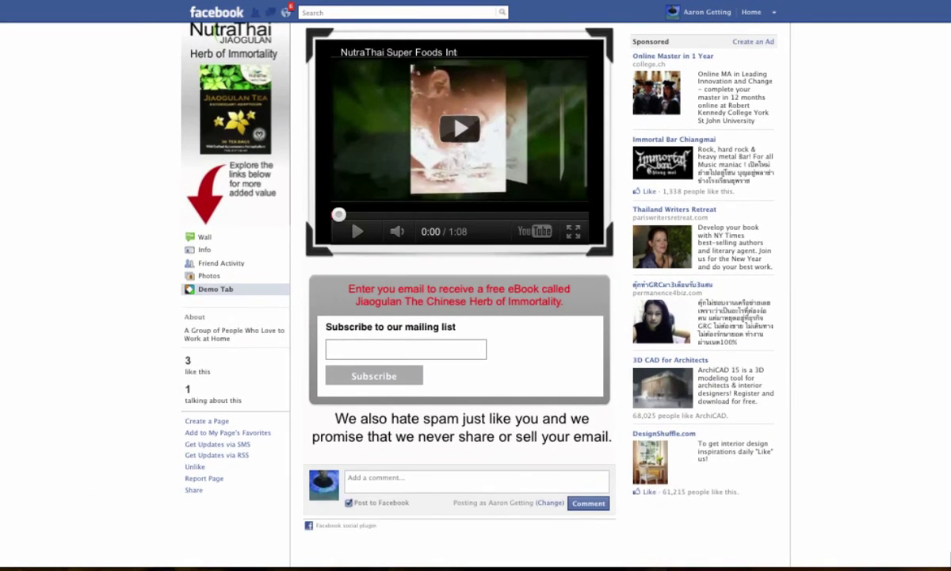
pyautogui.scroll(2, 460, 286)
pyautogui.scroll(2, 476, 317)
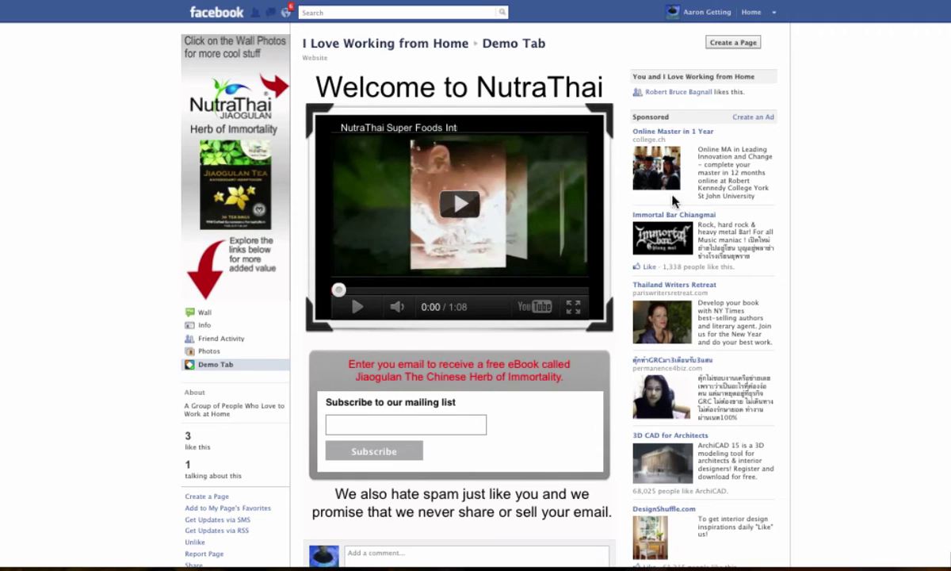
pyautogui.click(460, 205)
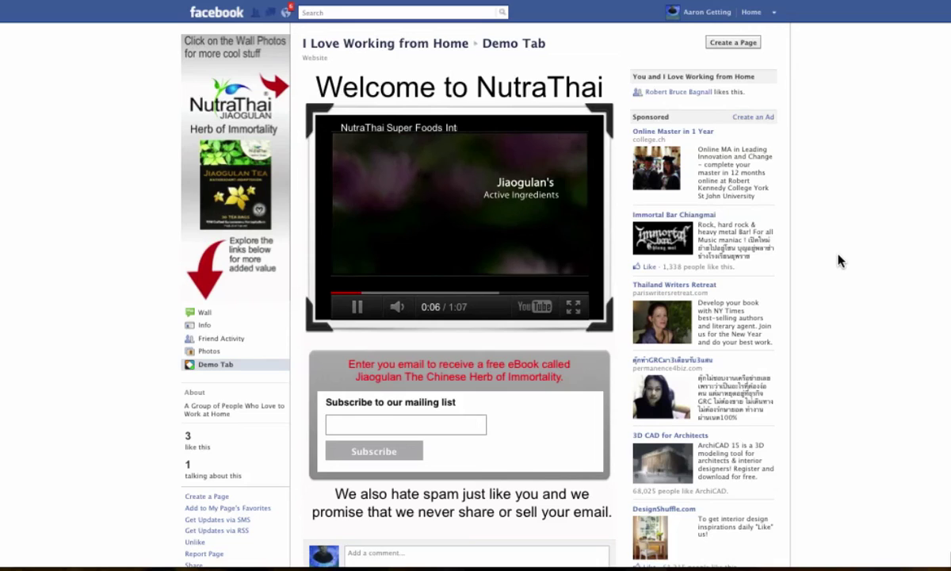
pyautogui.scroll(-1, 840, 261)
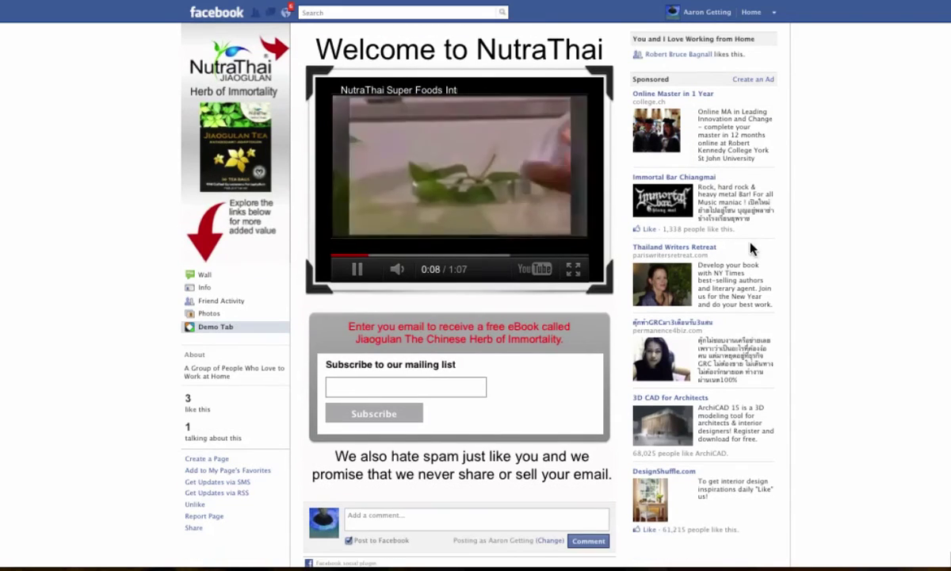
pyautogui.click(439, 170)
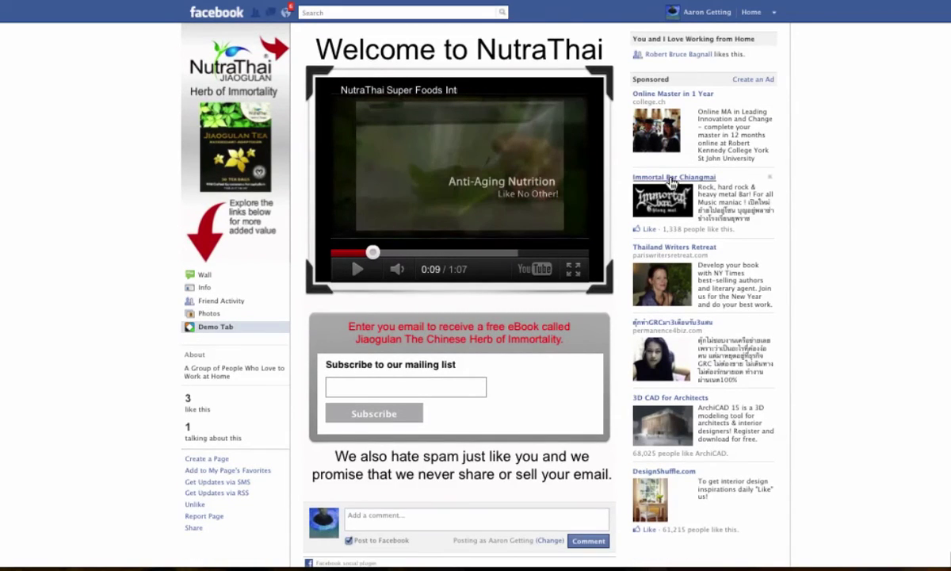
# - Check the email field of the mailing list form and the comment box on the published tab
pyautogui.scroll(-3, 832, 240)
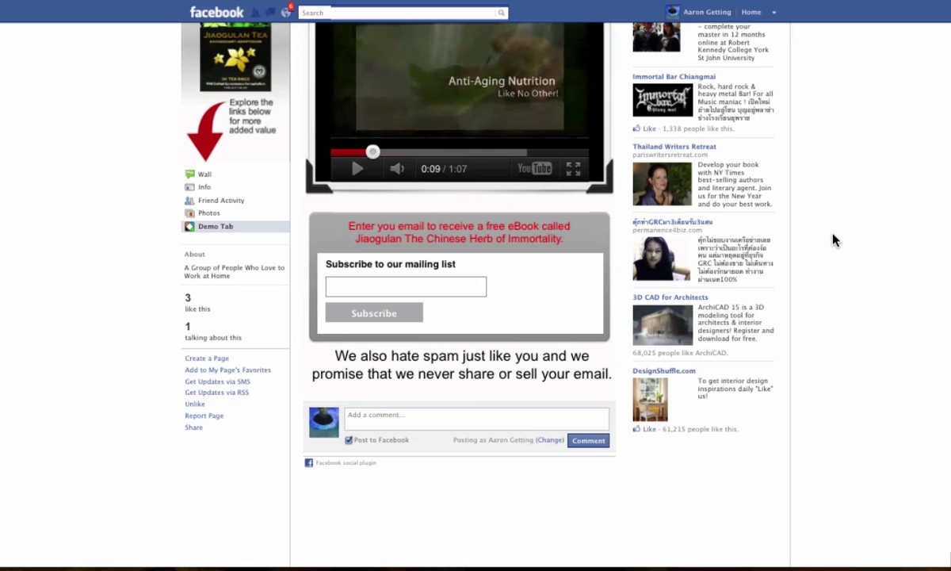
pyautogui.scroll(2, 834, 239)
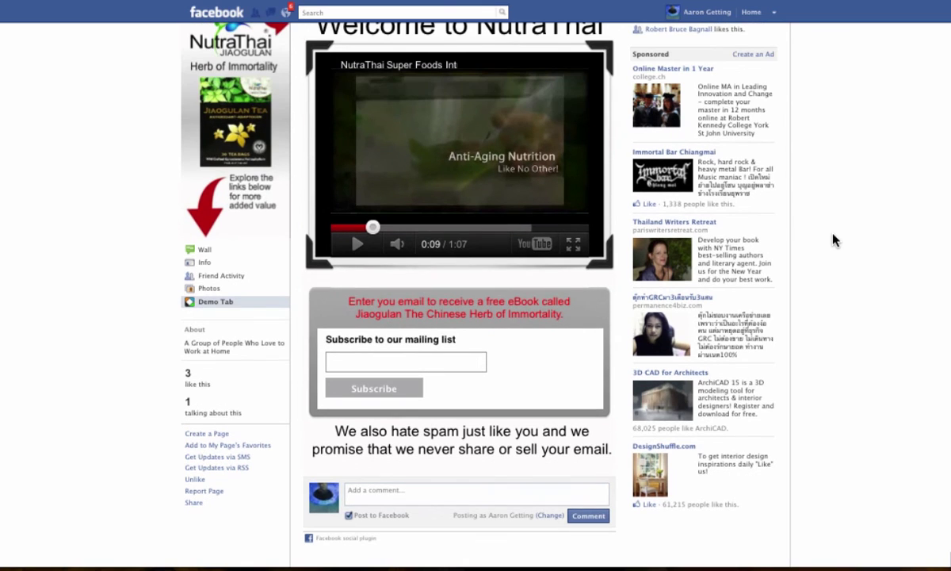
pyautogui.click(361, 360)
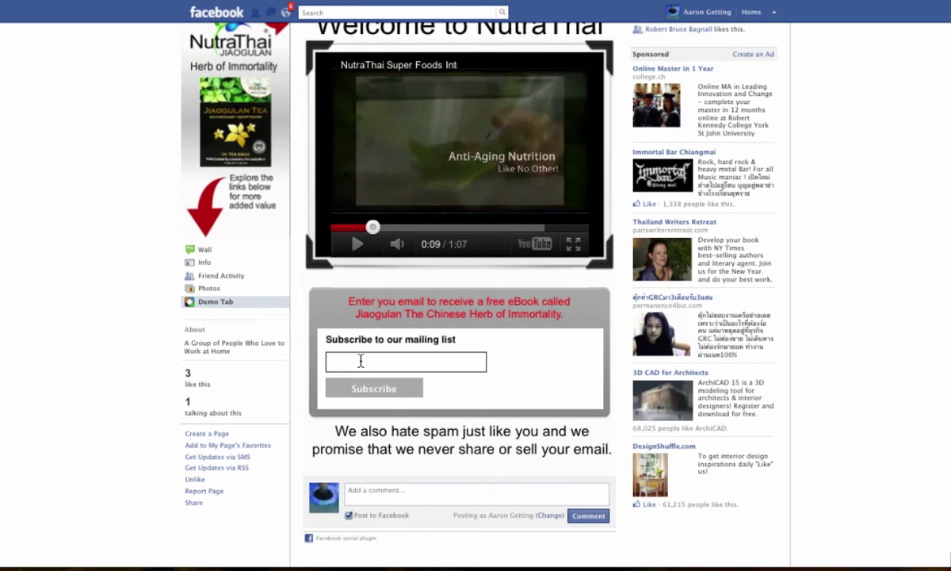
pyautogui.scroll(-1, 360, 361)
pyautogui.scroll(-3, 360, 365)
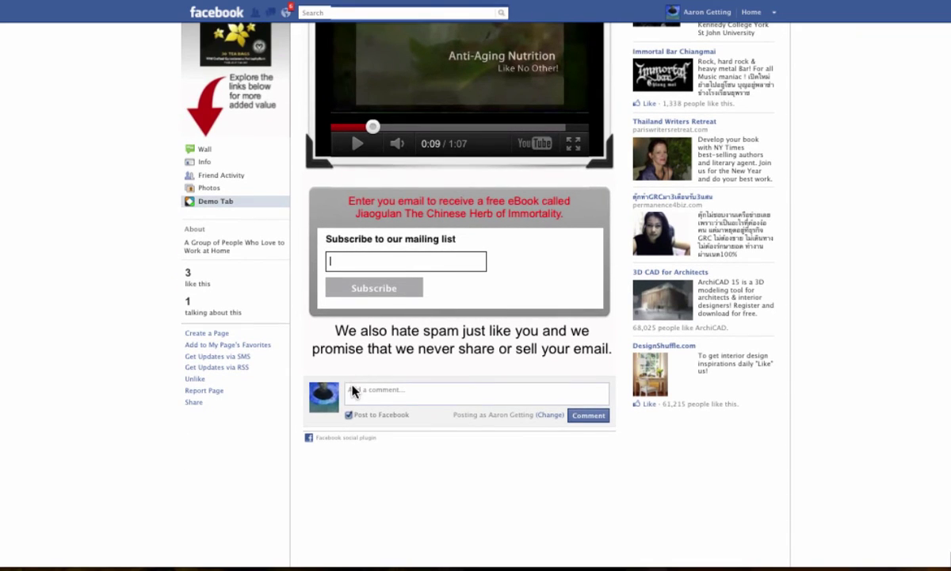
pyautogui.scroll(5, 354, 399)
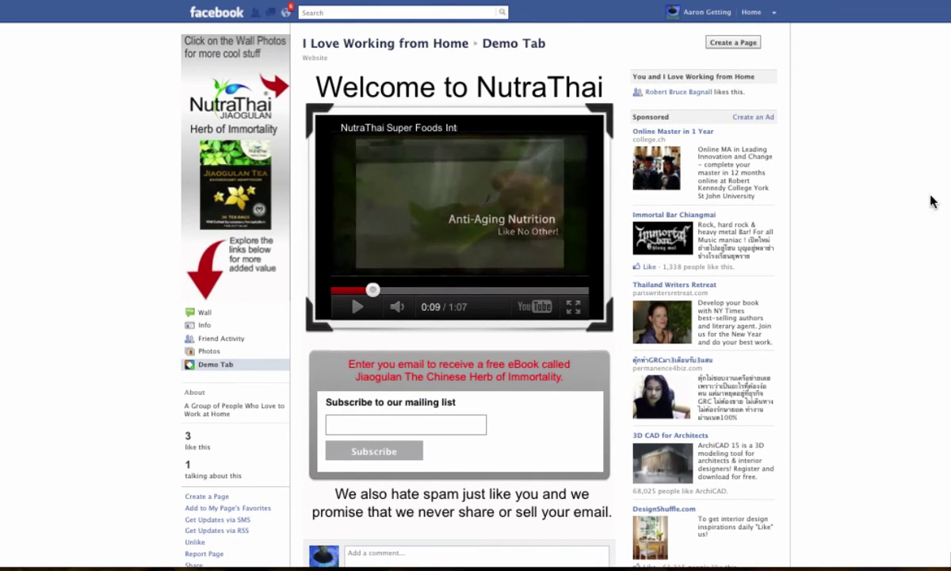
pyautogui.scroll(-1, 578, 181)
pyautogui.scroll(1, 290, 161)
pyautogui.scroll(-5, 907, 179)
pyautogui.scroll(4, 907, 179)
pyautogui.scroll(1, 907, 178)
pyautogui.scroll(-2, 920, 282)
pyautogui.scroll(2, 920, 282)
pyautogui.scroll(-2, 917, 272)
pyautogui.scroll(2, 917, 272)
pyautogui.scroll(-3, 394, 252)
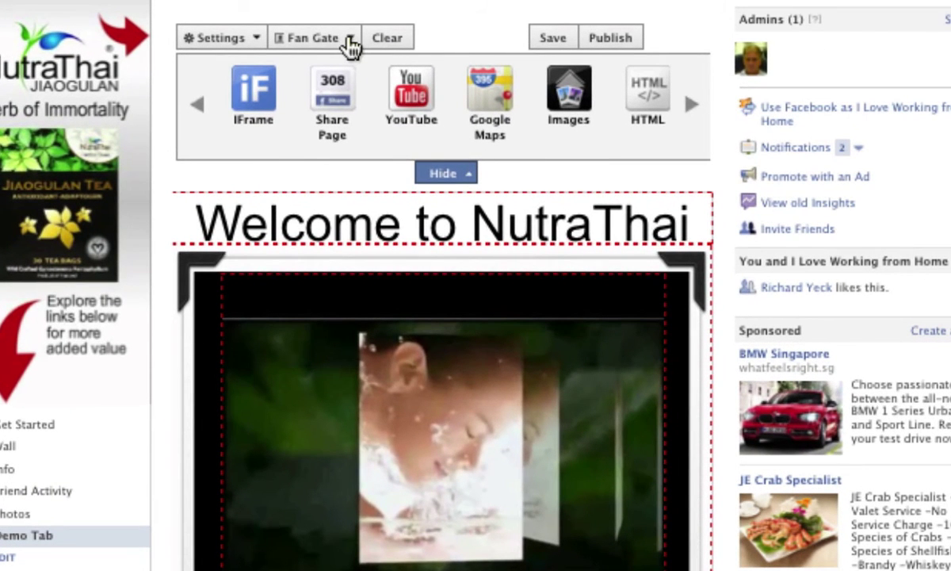
# - Upload the NutraThai "Just Like Us" graphic as the tab's fan gate image
pyautogui.click(348, 40)
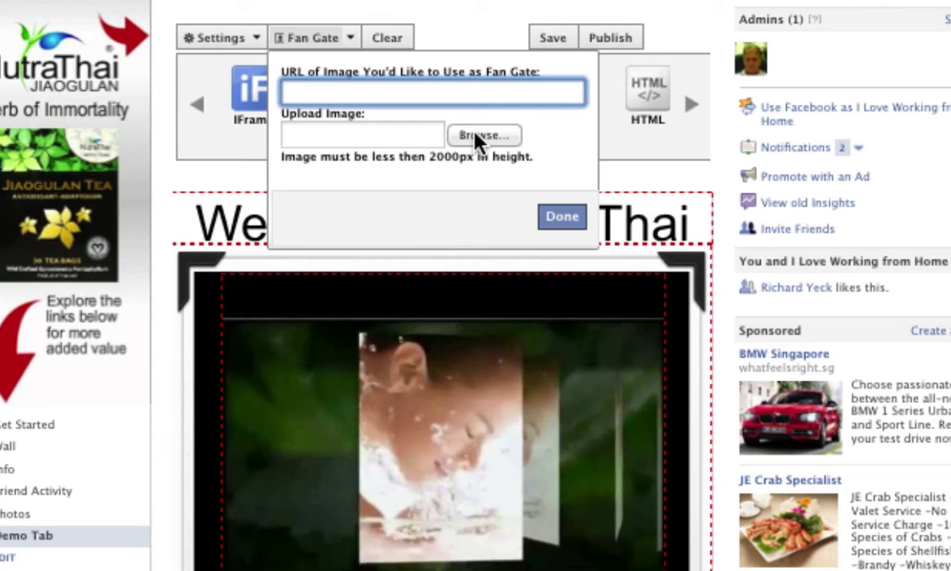
pyautogui.click(479, 136)
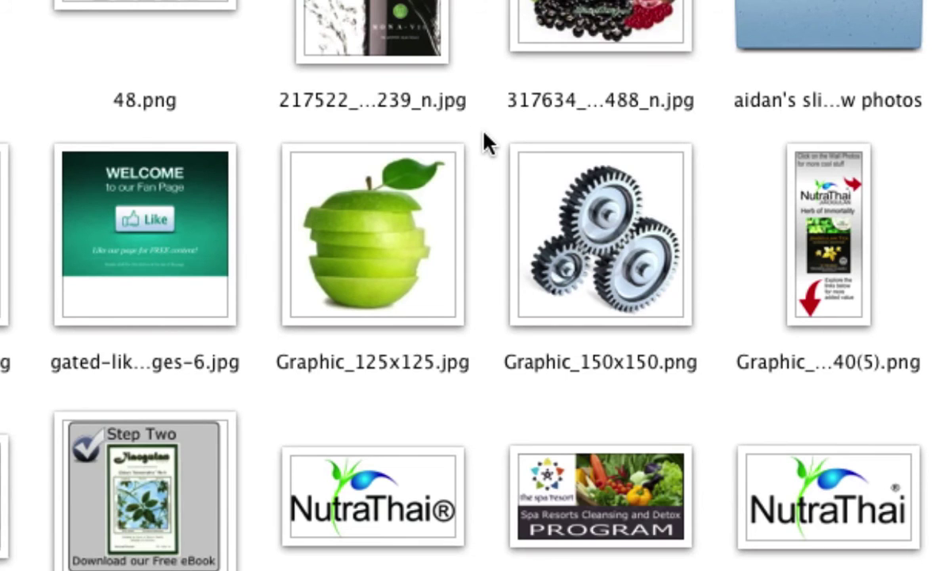
pyautogui.scroll(-10, 485, 143)
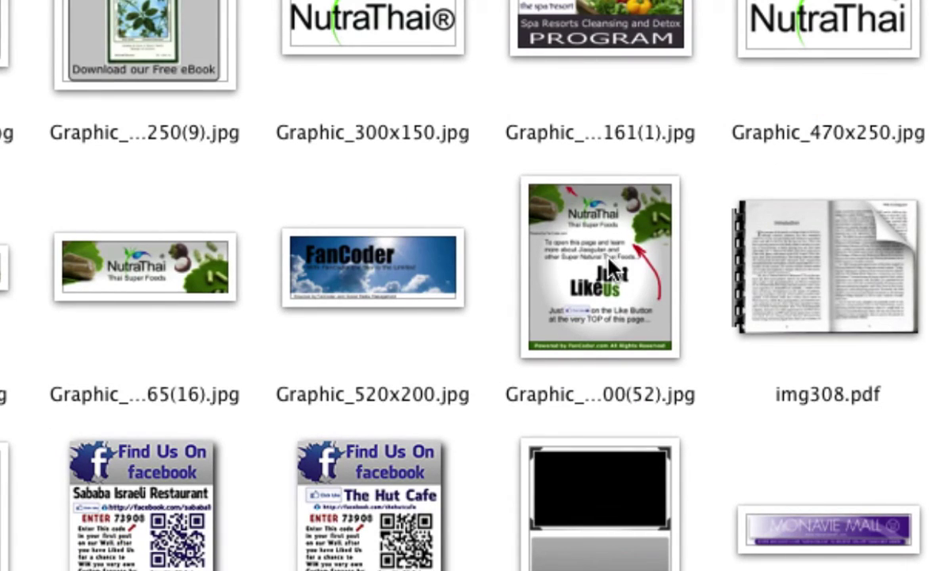
pyautogui.doubleClick(575, 261)
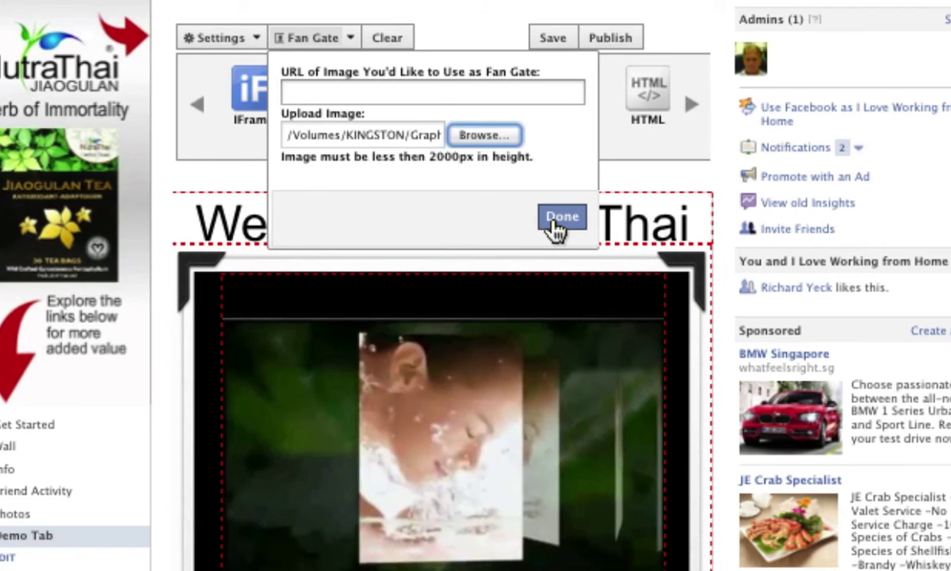
pyautogui.click(561, 219)
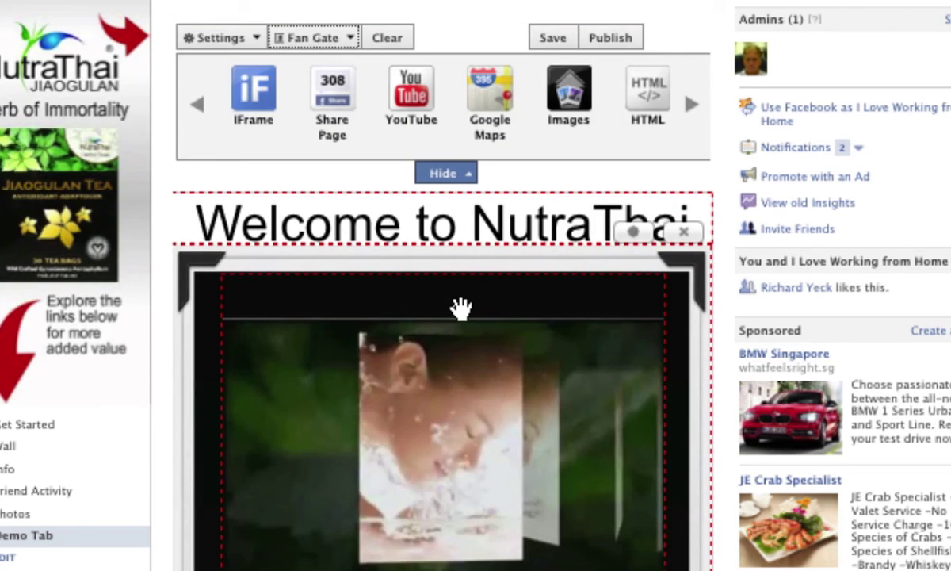
pyautogui.scroll(-5, 462, 309)
pyautogui.scroll(5, 463, 309)
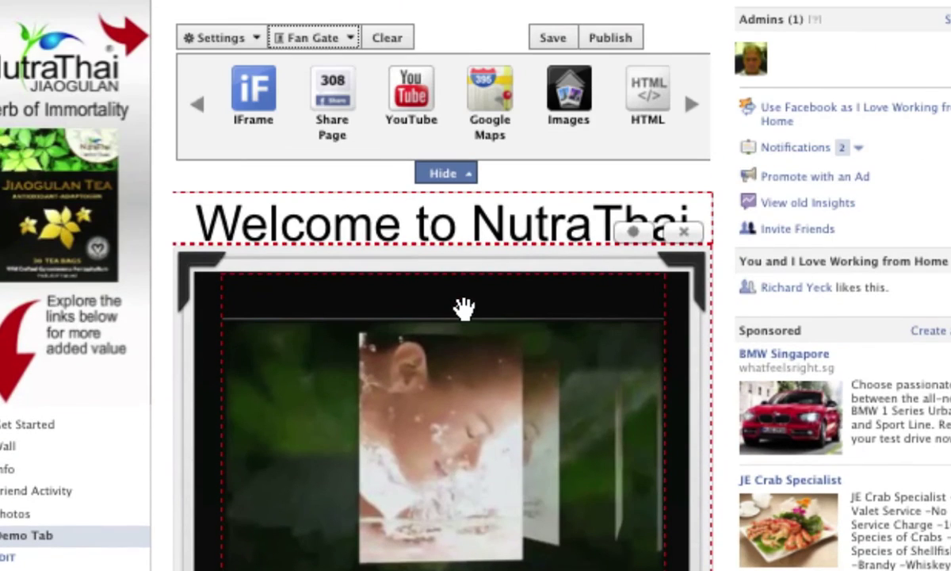